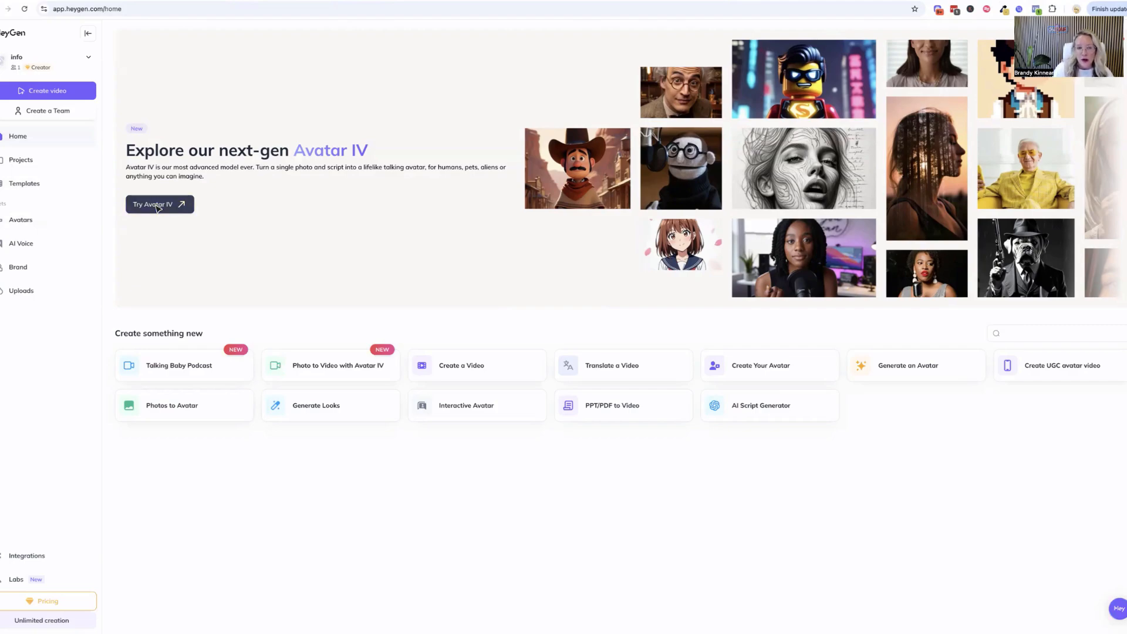
Start an Avatar IV talking video and upload the photo DSC06628.jpg from the Downloads folder
left_click(158, 206)
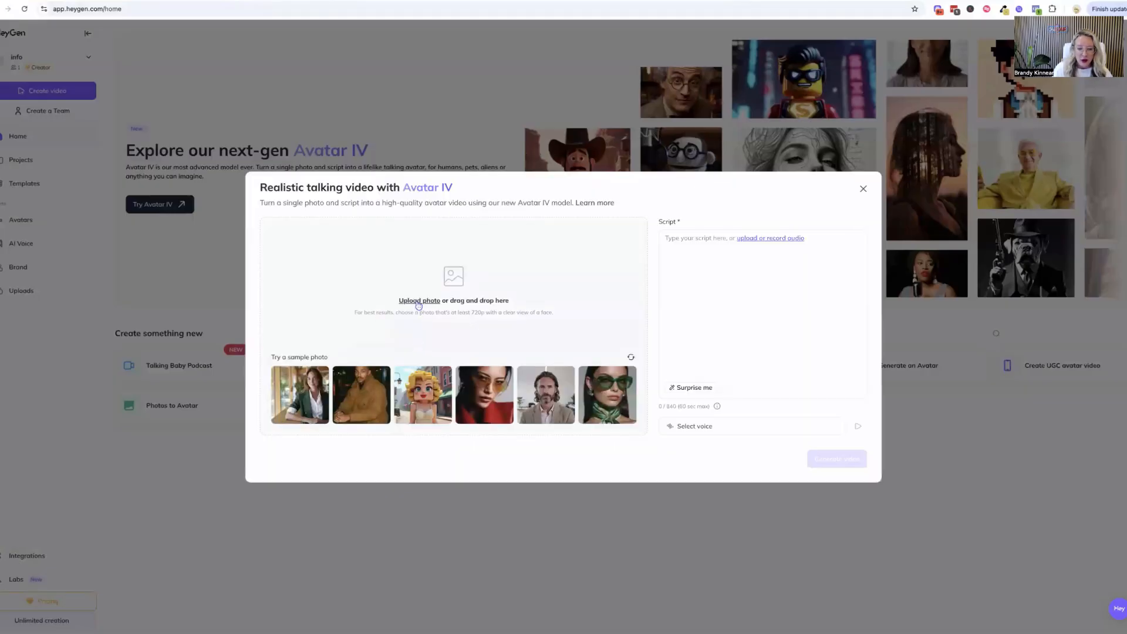
left_click(416, 302)
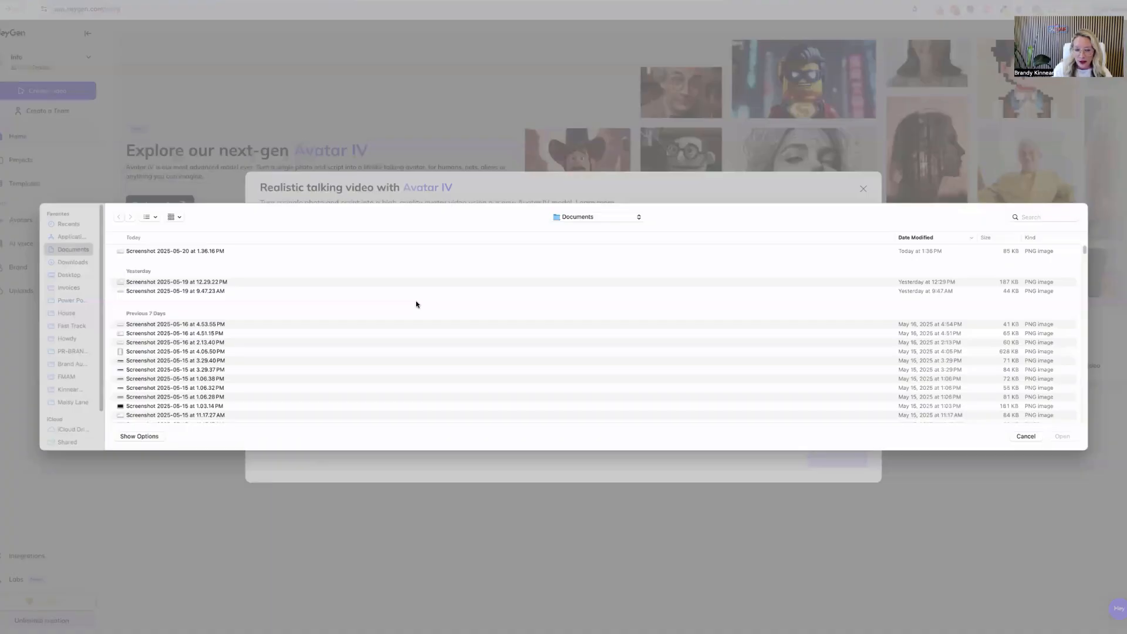
left_click(73, 262)
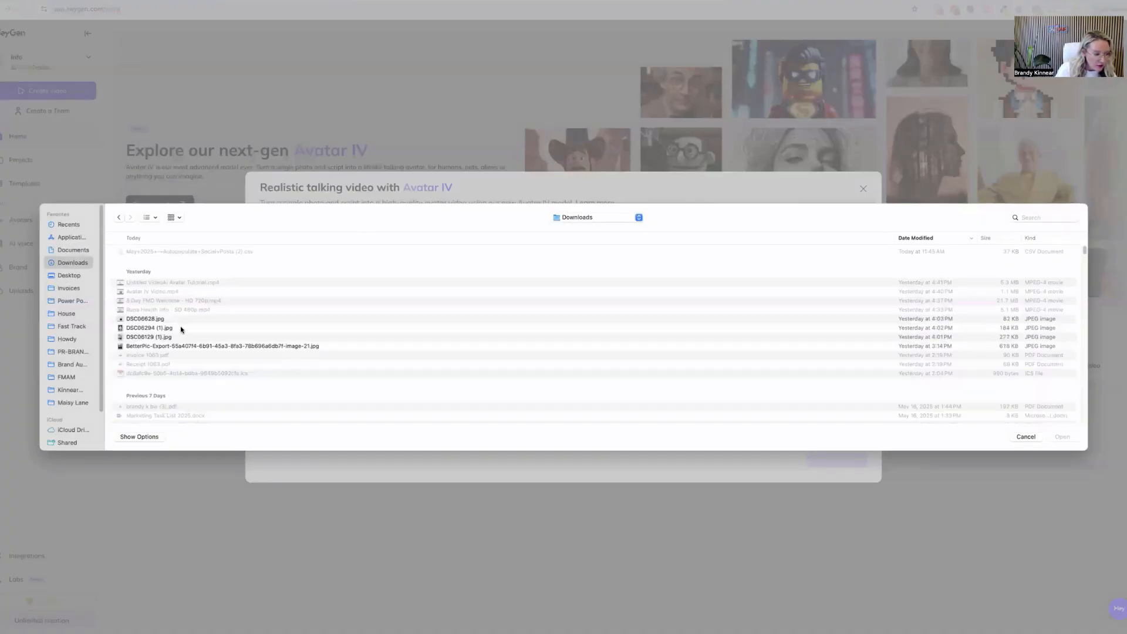
left_click(133, 321)
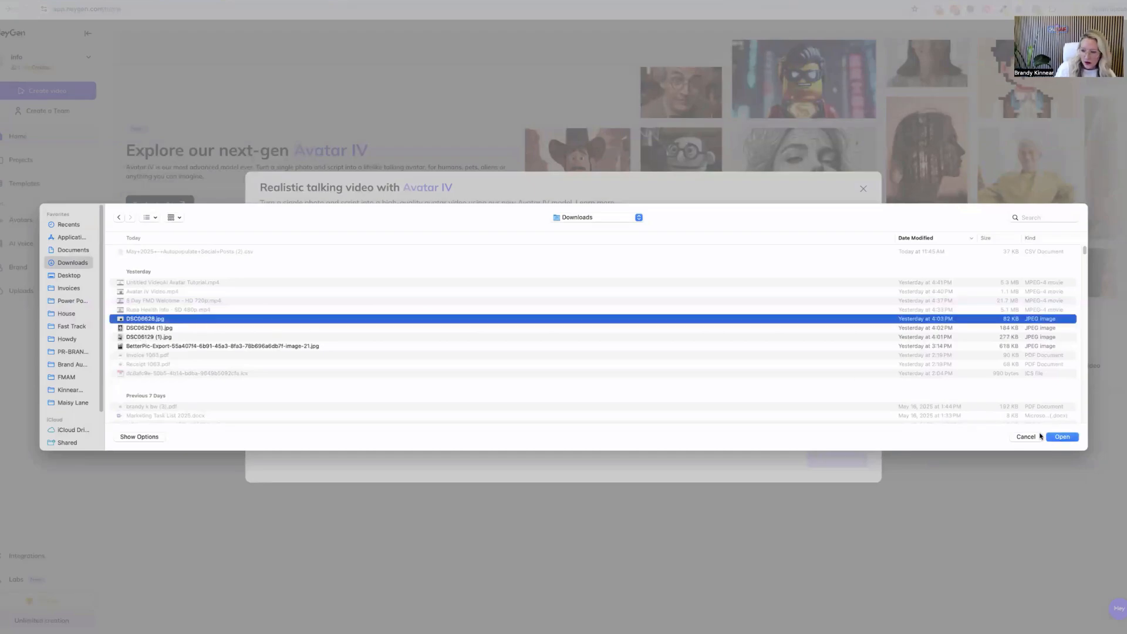
left_click(1057, 438)
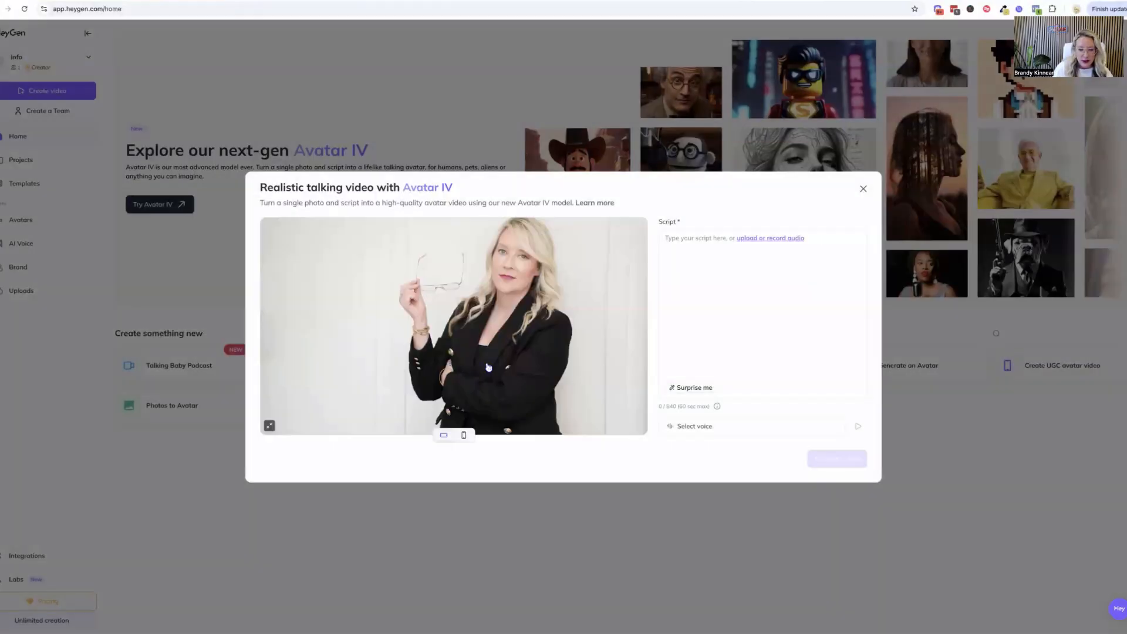
Fill the script with the stool sample collection instructions, ending with "That's it. You just completed a gut health power move."
left_click(755, 276)
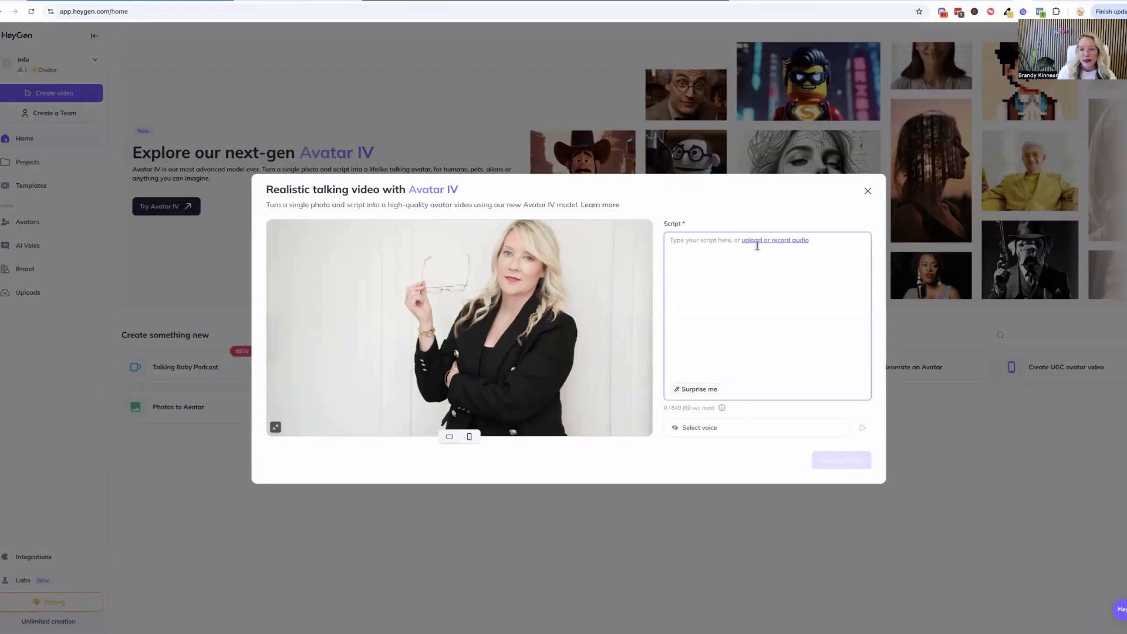
type("Two things are infinite: the universe and human stupidity; and I'm not sure about the universe.")
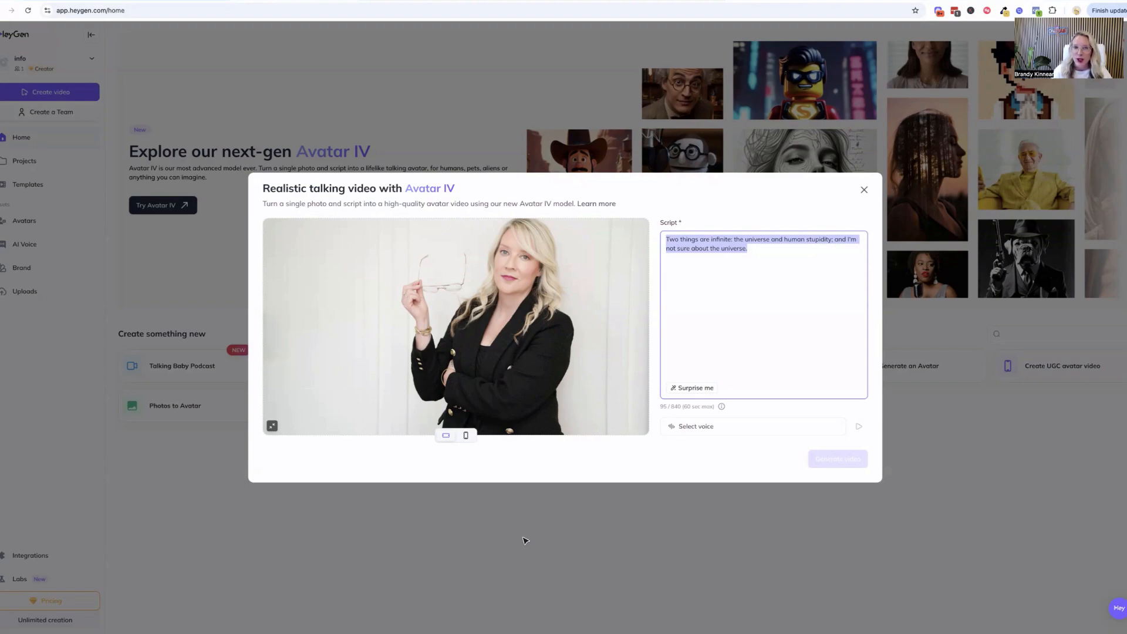
key("ctrl+v")
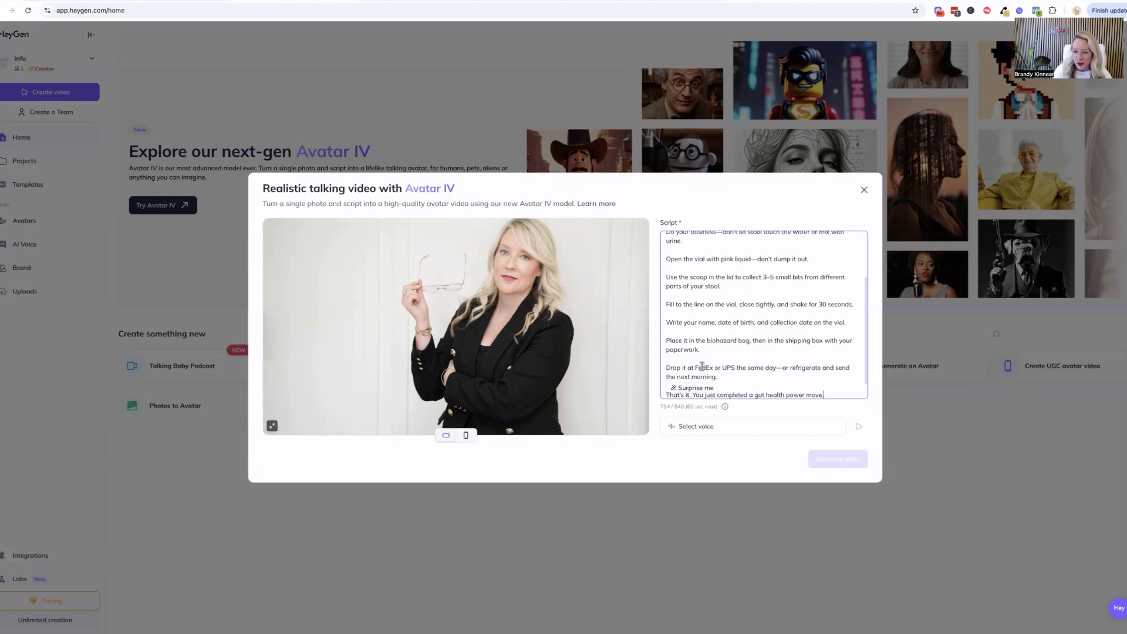
scroll(701, 364, "up", 2)
scroll(701, 362, "down", 3)
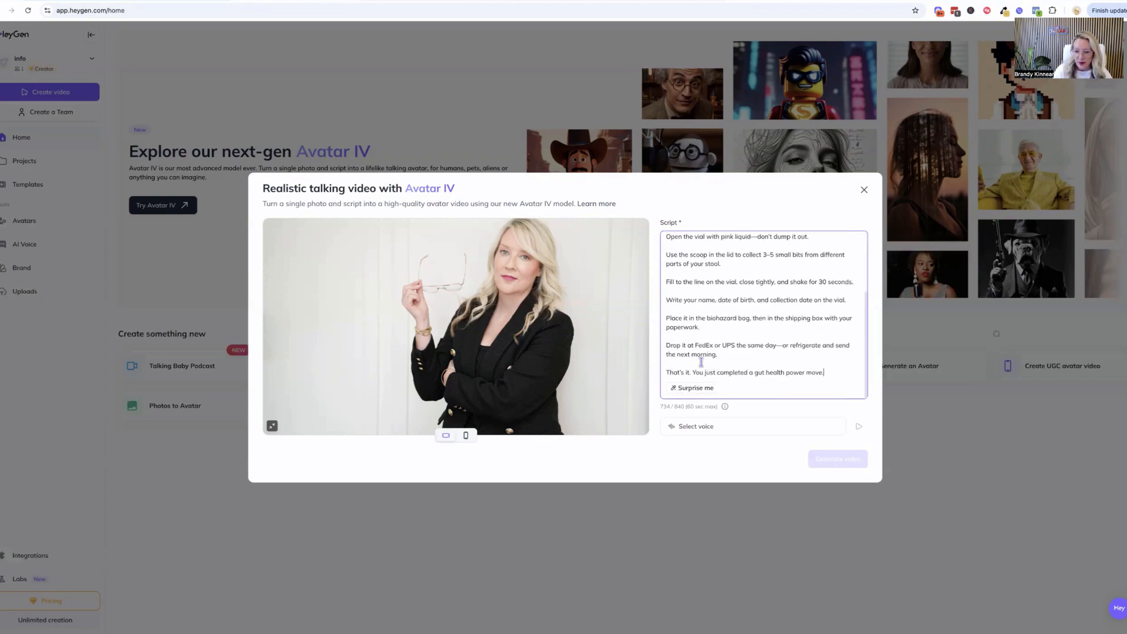
Browse the HeyGen voice library for the video and preview the Elizabeth, Christine and Melissa voices
left_click(685, 427)
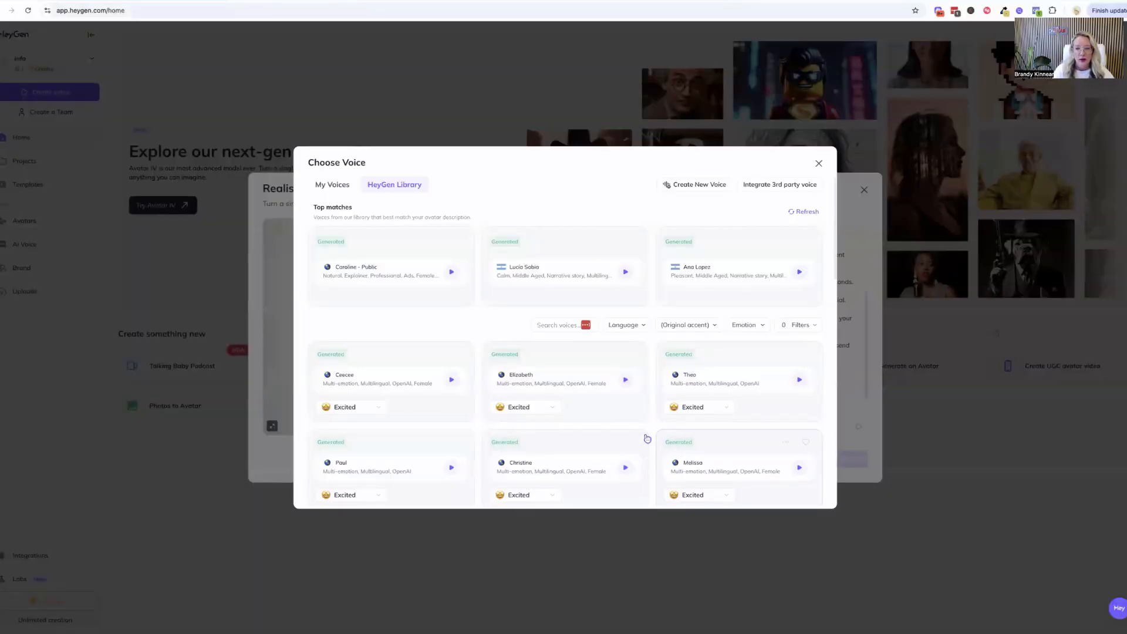
left_click(625, 381)
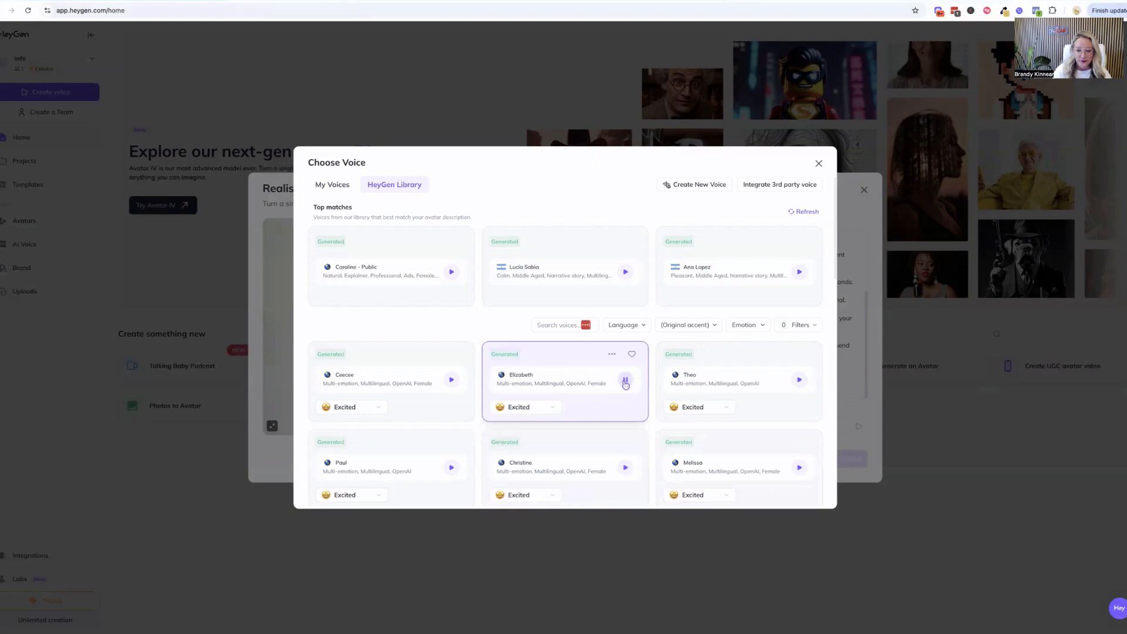
left_click(625, 468)
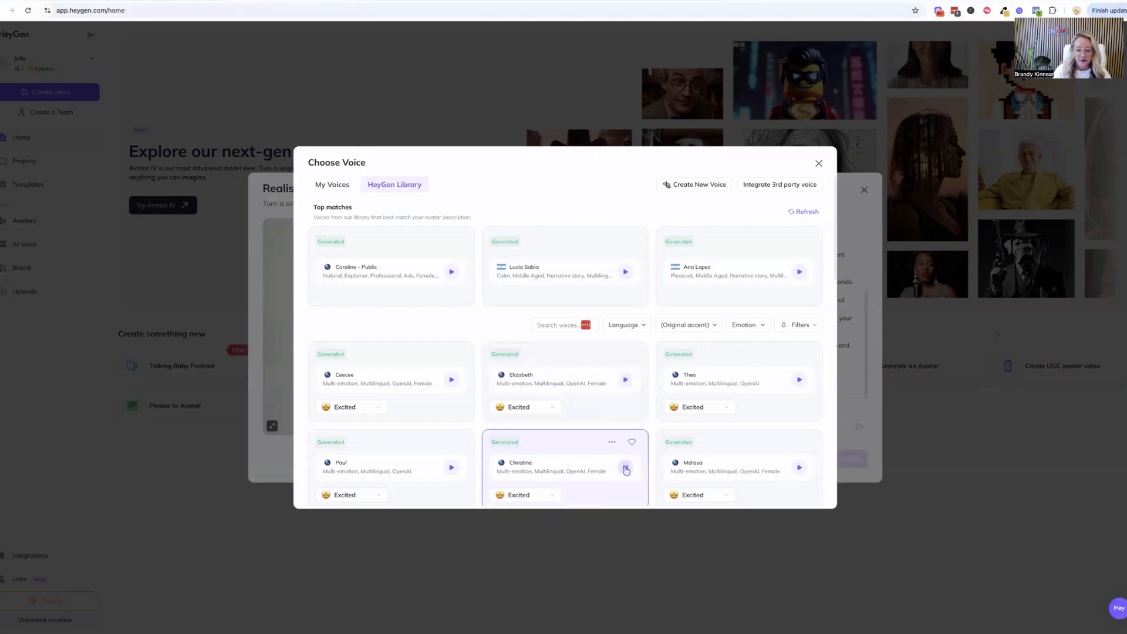
left_click(799, 468)
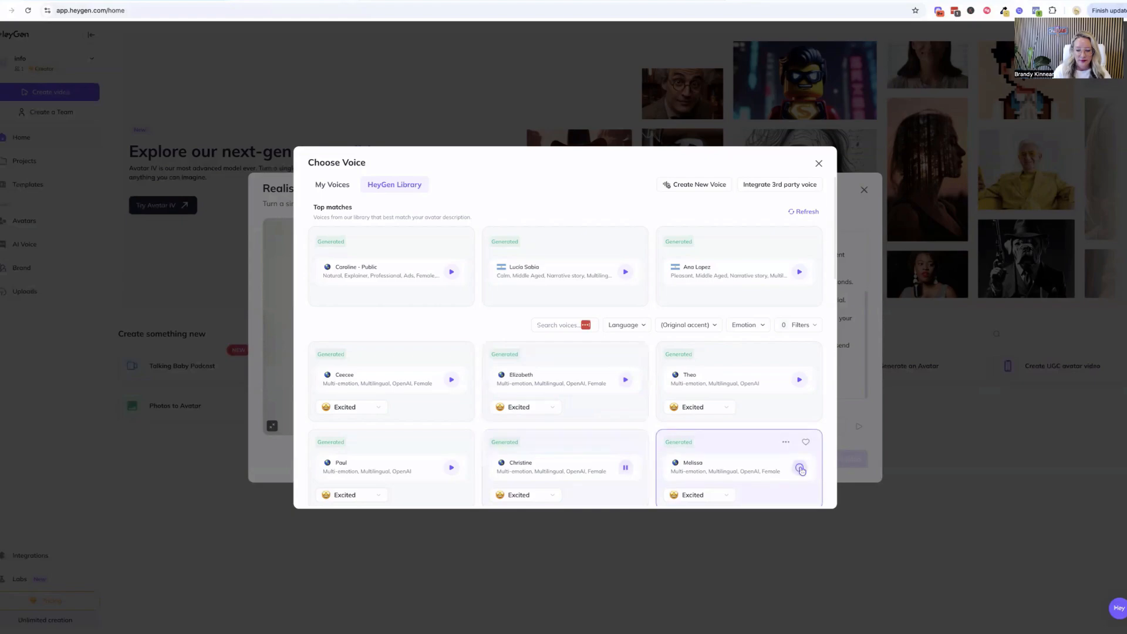
scroll(751, 467, "down", 5)
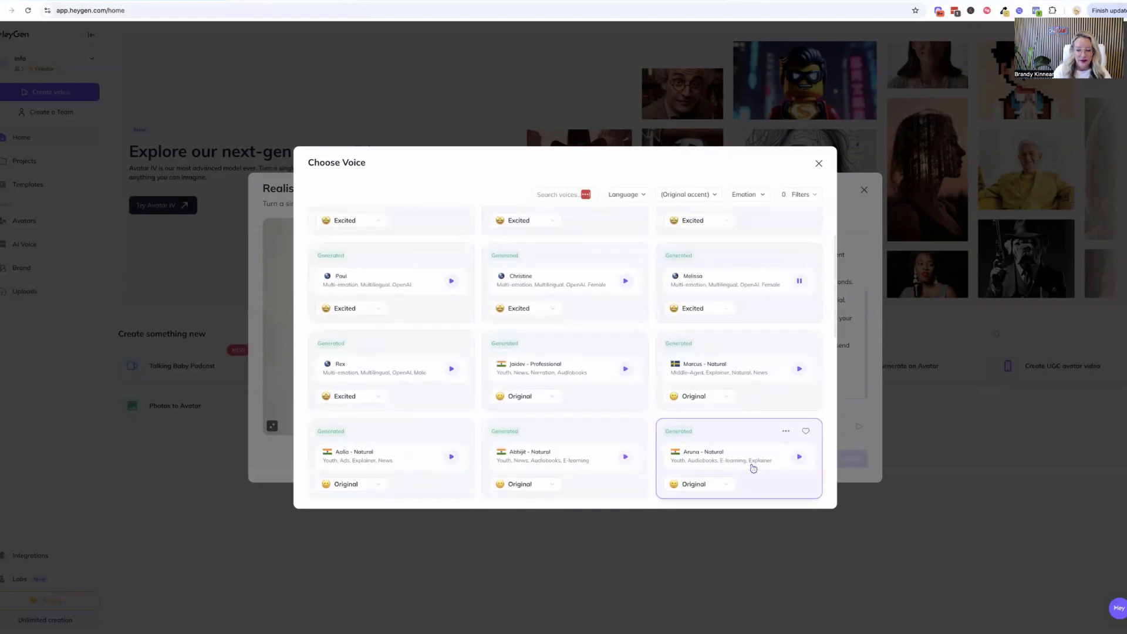
scroll(753, 468, "down", 6)
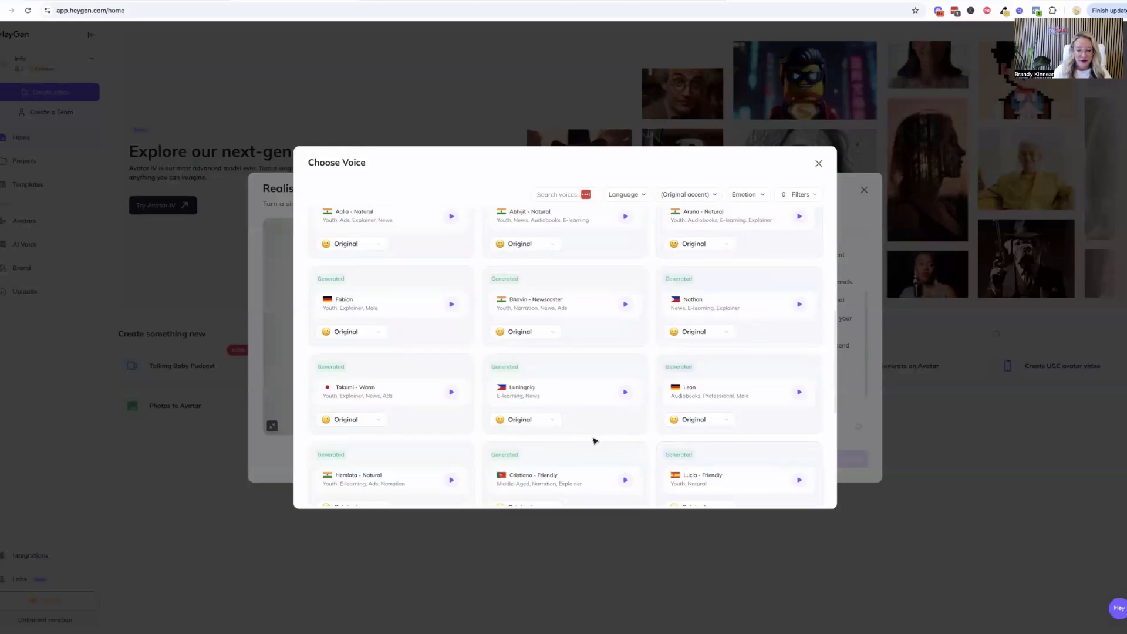
scroll(593, 440, "down", 5)
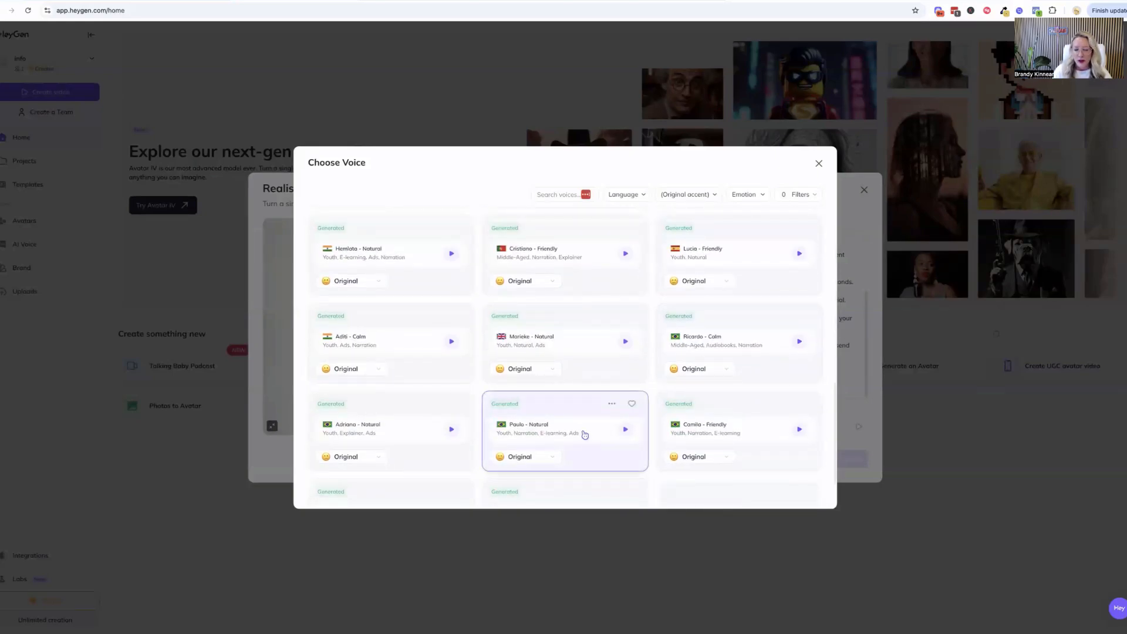
Filter the voice library to English-language voices
left_click(628, 194)
scroll(594, 258, "down", 2)
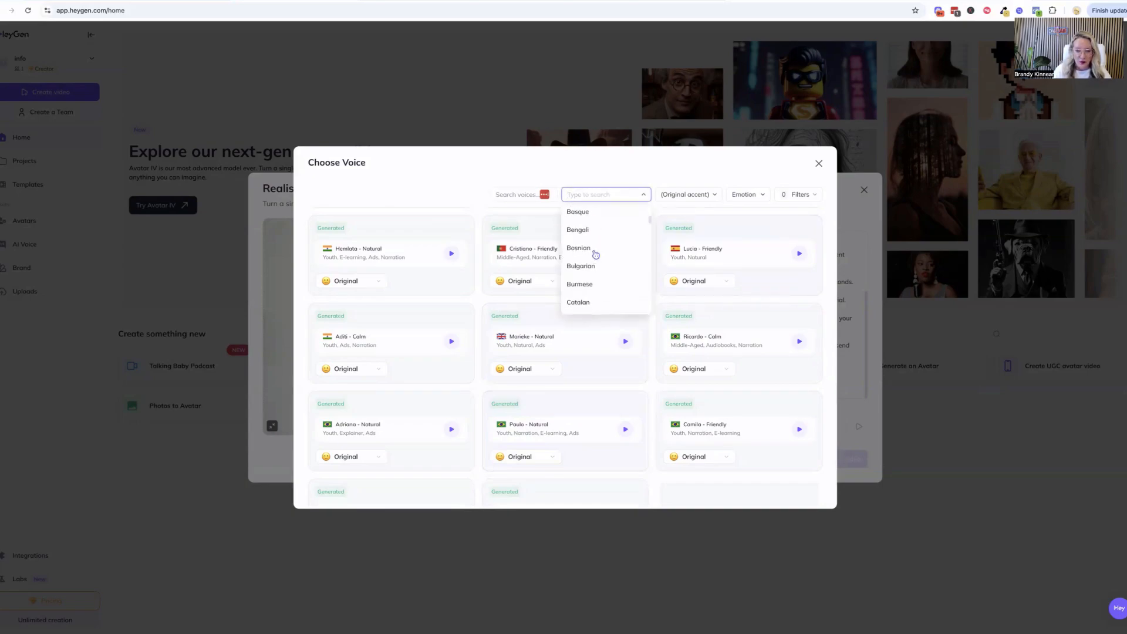
scroll(591, 275, "down", 2)
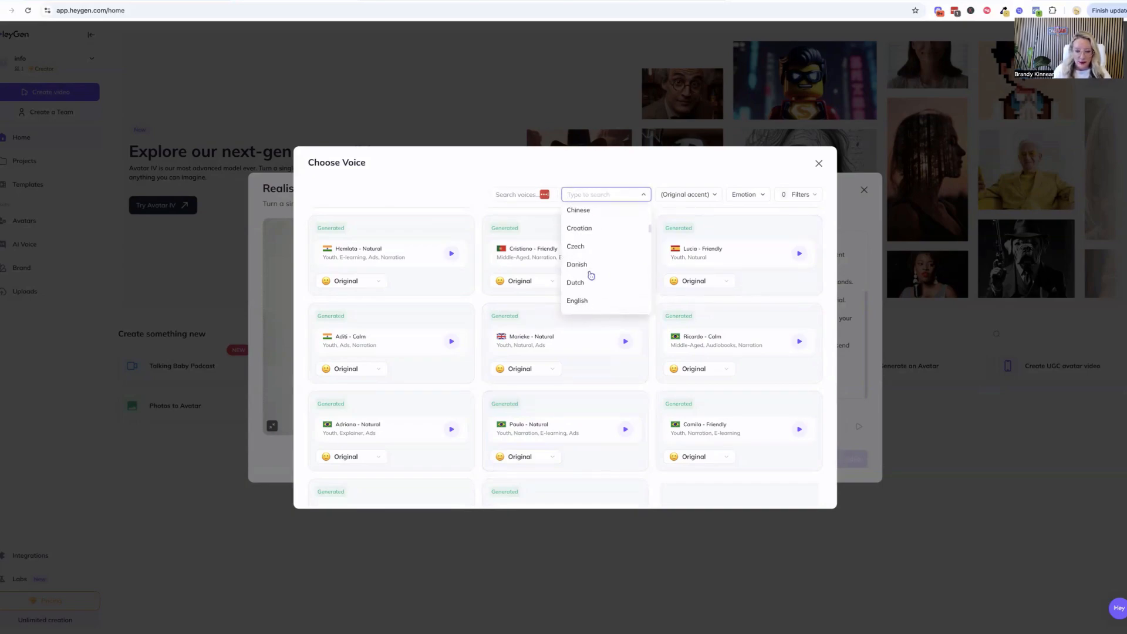
left_click(581, 301)
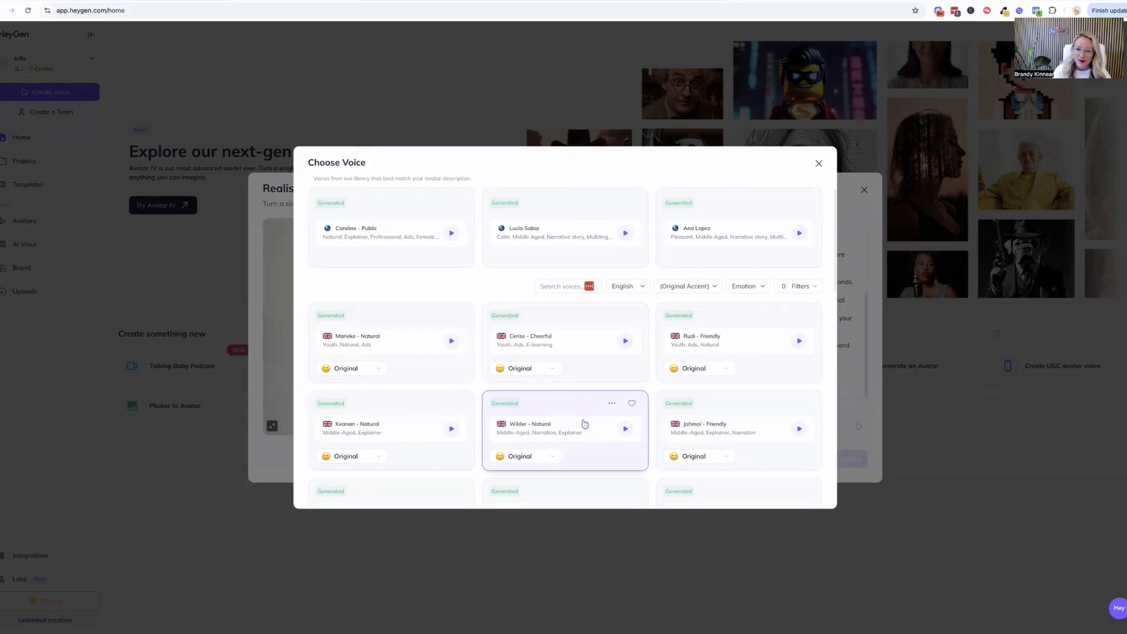
Preview the Kavya - Outdoor and Wayne Liang 2 voices among the English voices
scroll(583, 423, "down", 3)
scroll(585, 423, "down", 1)
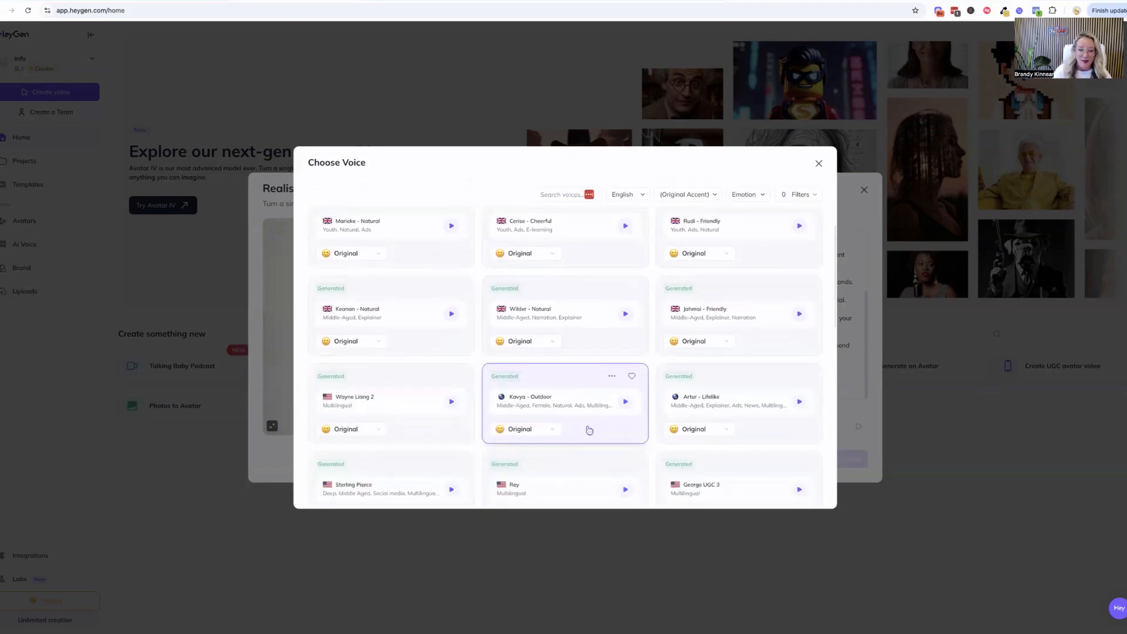
left_click(630, 402)
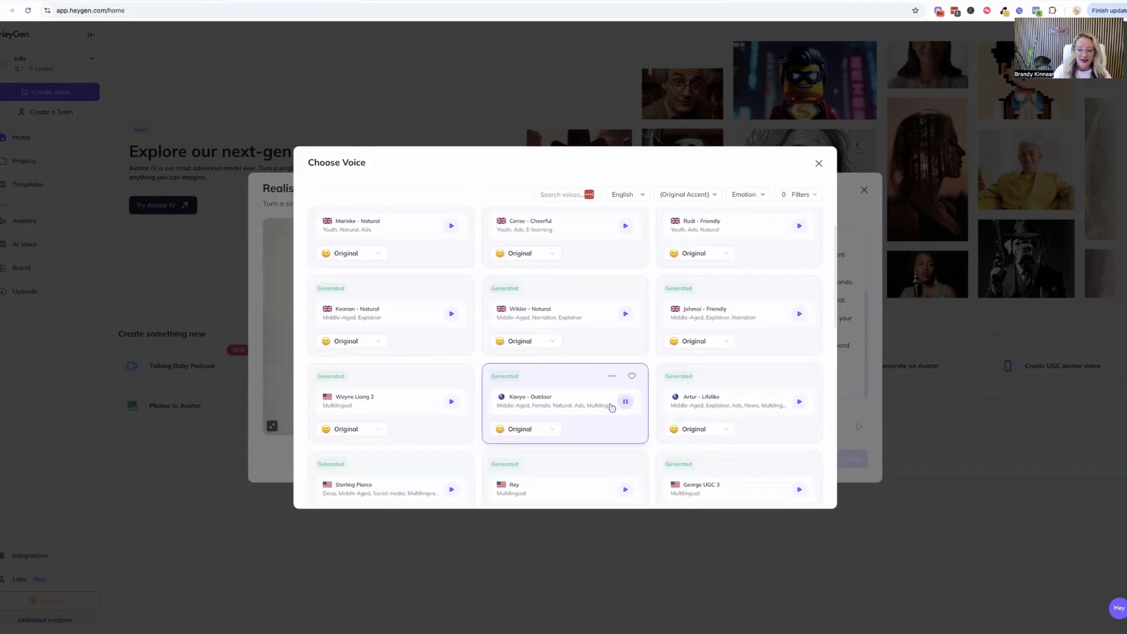
left_click(451, 402)
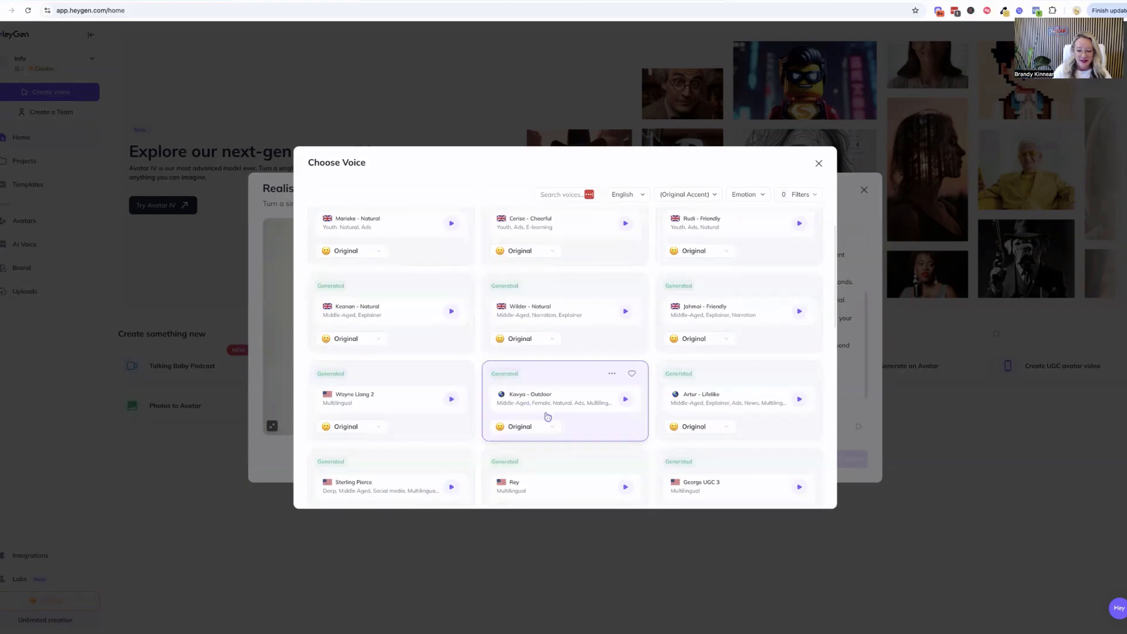
Preview and choose the Luminous Lila voice, and generate the Avatar IV video
scroll(549, 418, "down", 4)
scroll(567, 426, "down", 4)
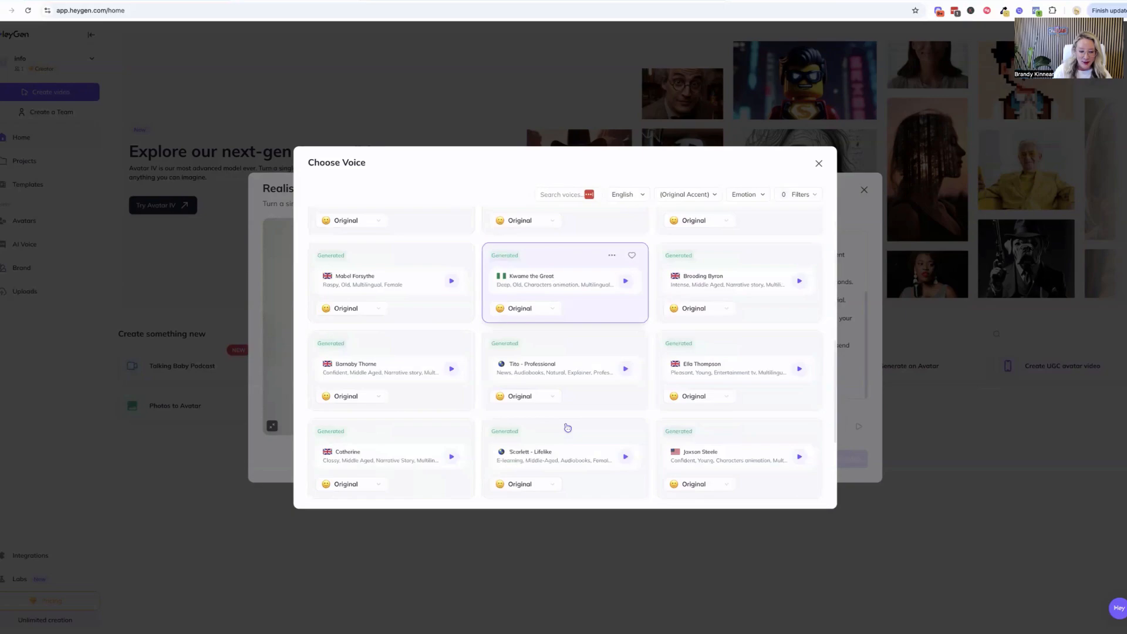
scroll(587, 427, "down", 2)
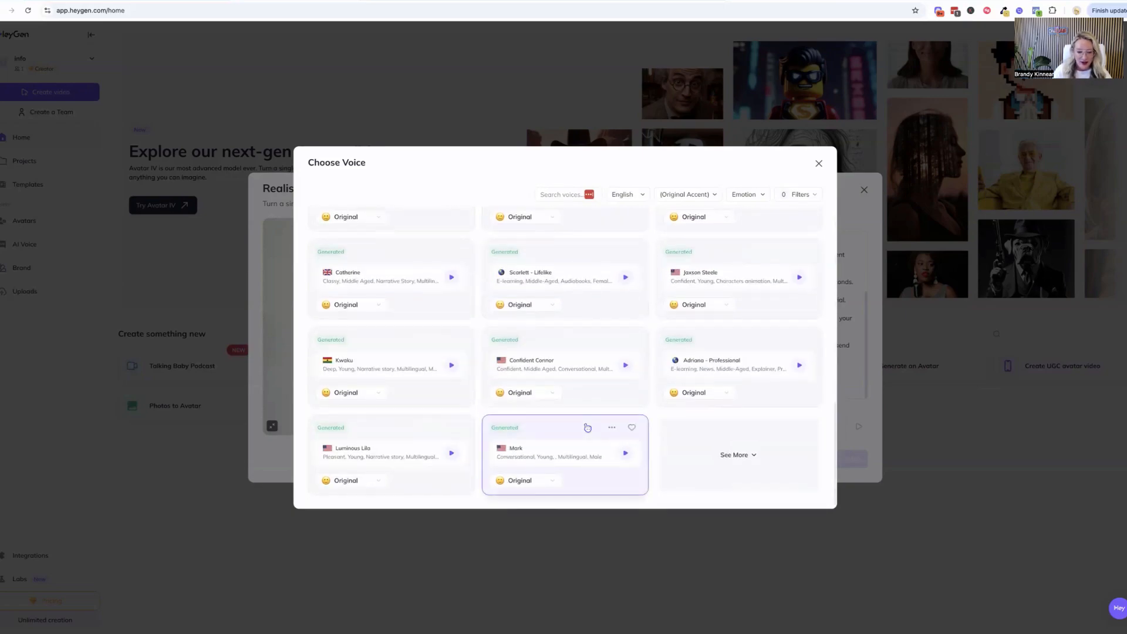
left_click(454, 458)
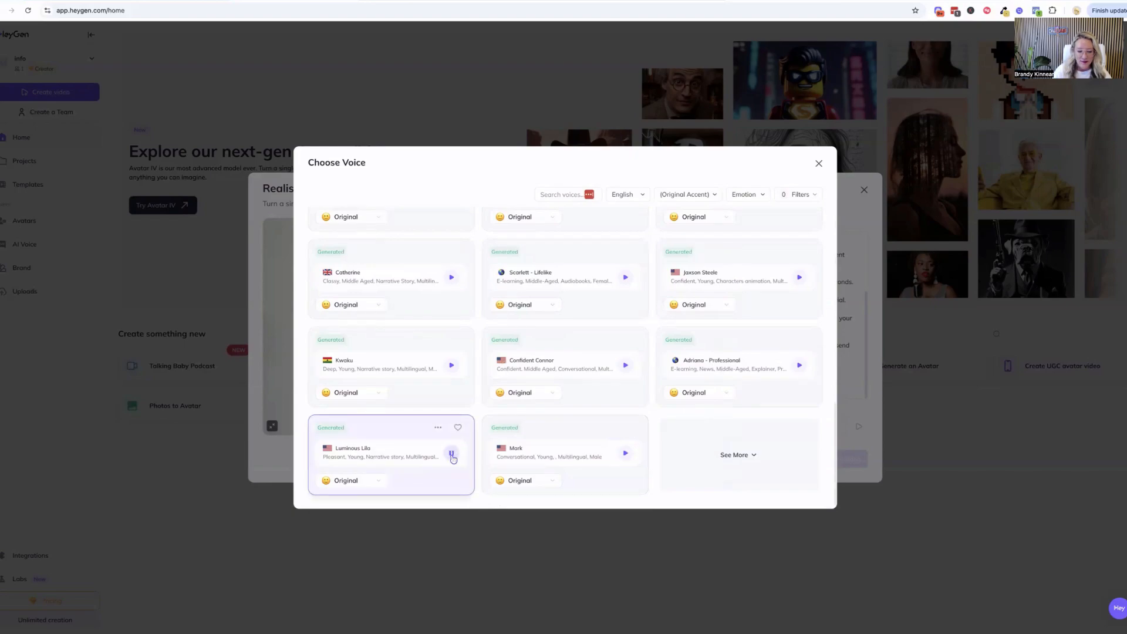
left_click(394, 456)
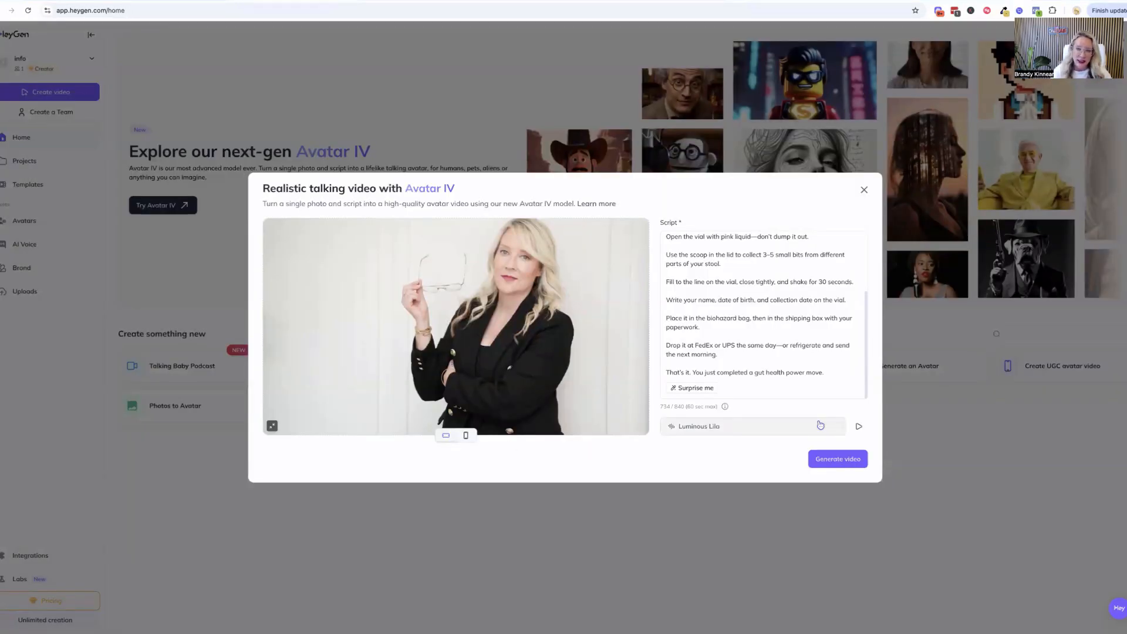
left_click(834, 461)
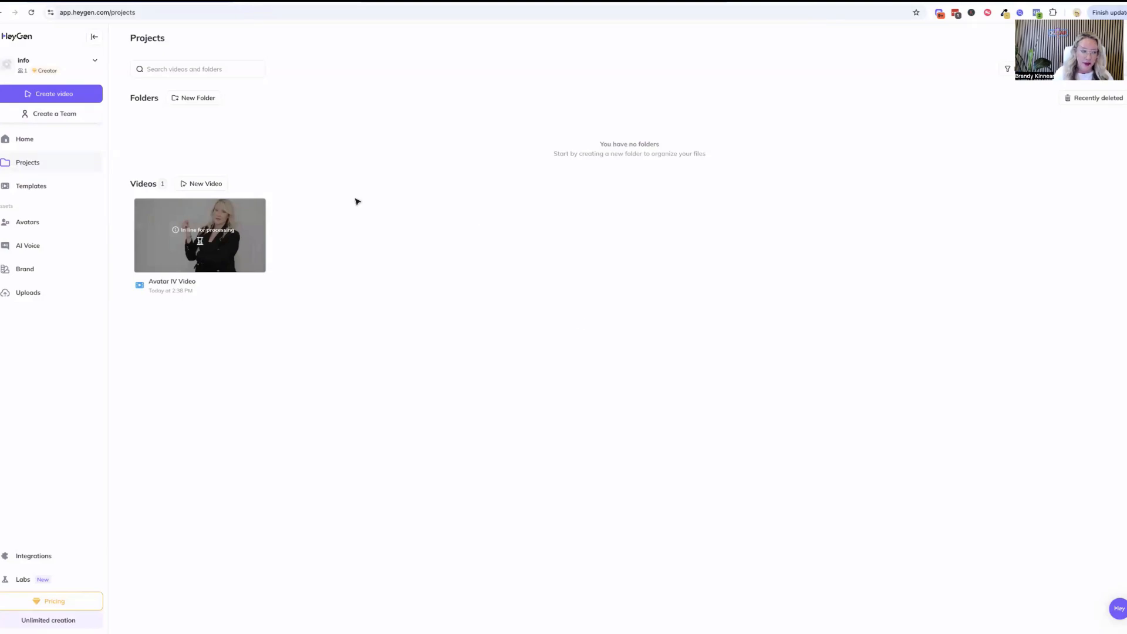
Create a new avatar video from scratch in landscape orientation
left_click(42, 95)
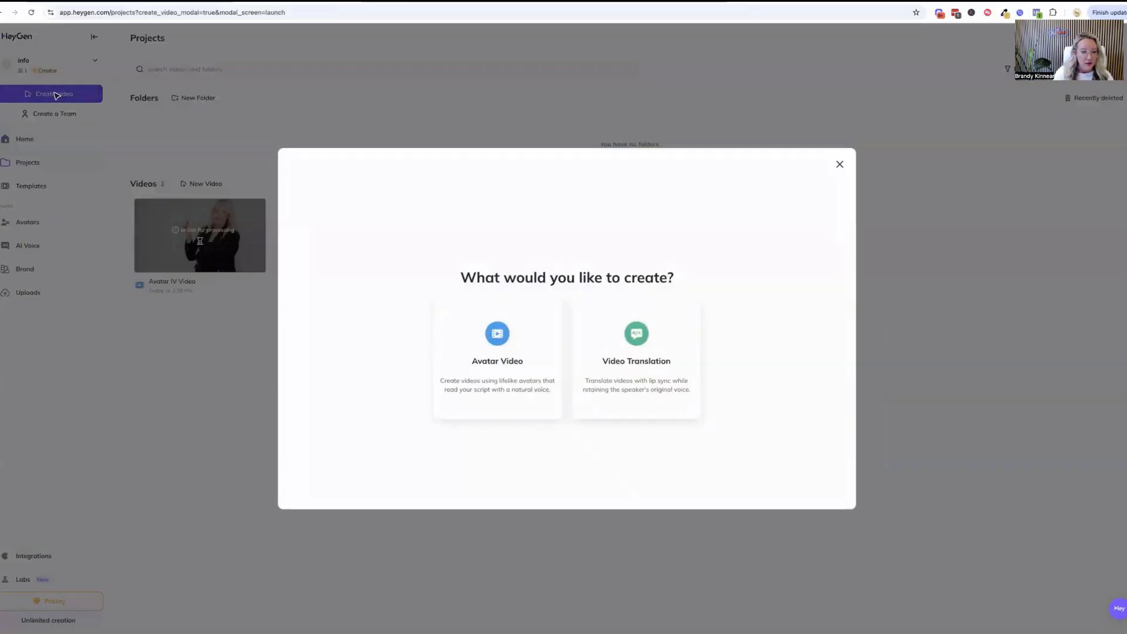
left_click(495, 353)
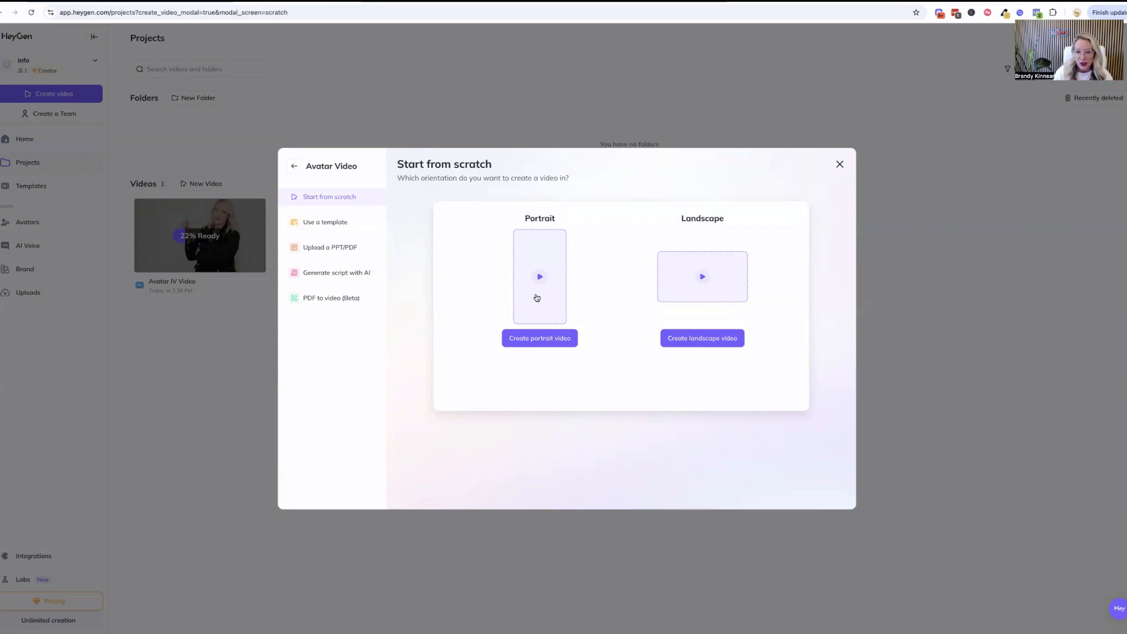
left_click(693, 338)
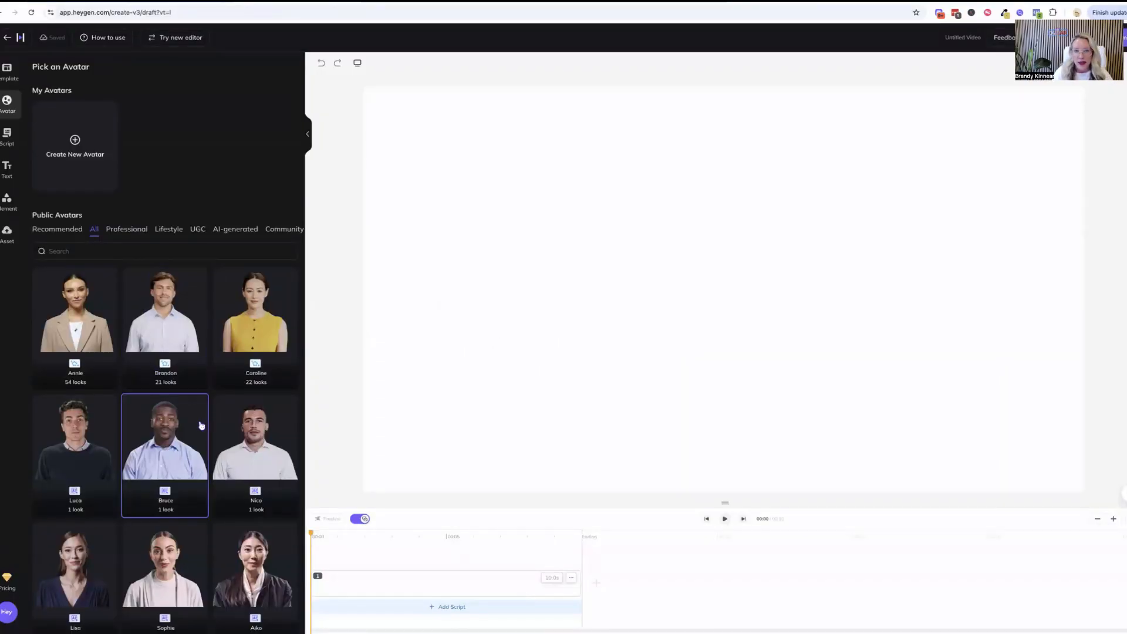
Add the public avatar Georgia in her Office Front look to the scene and play the video preview
scroll(201, 425, "down", 1)
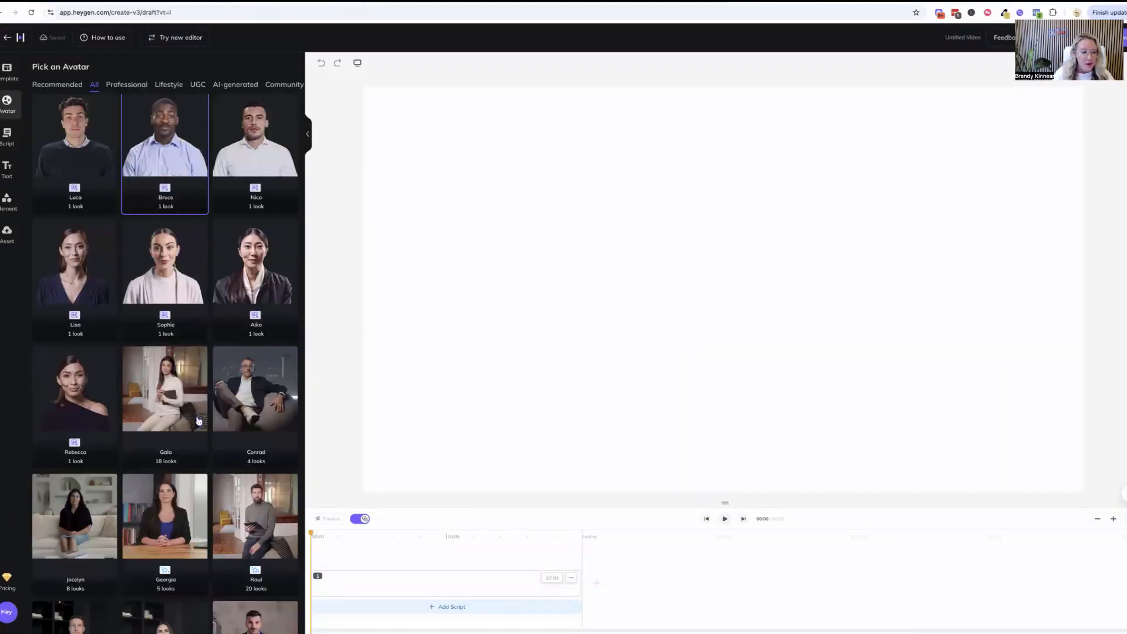
scroll(206, 423, "down", 2)
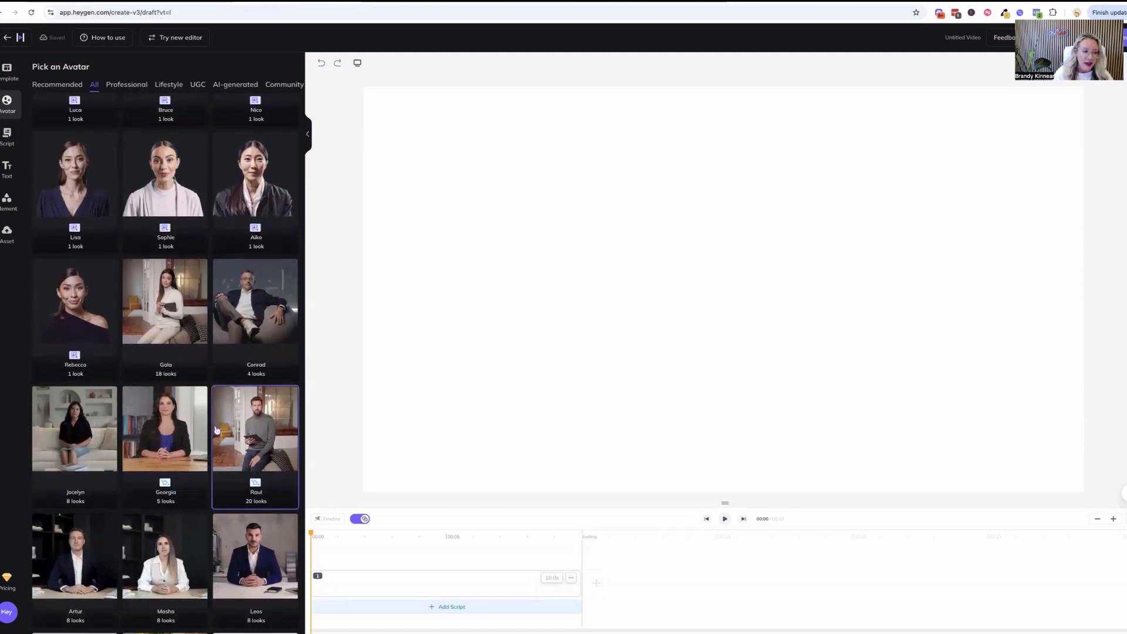
scroll(216, 430, "down", 3)
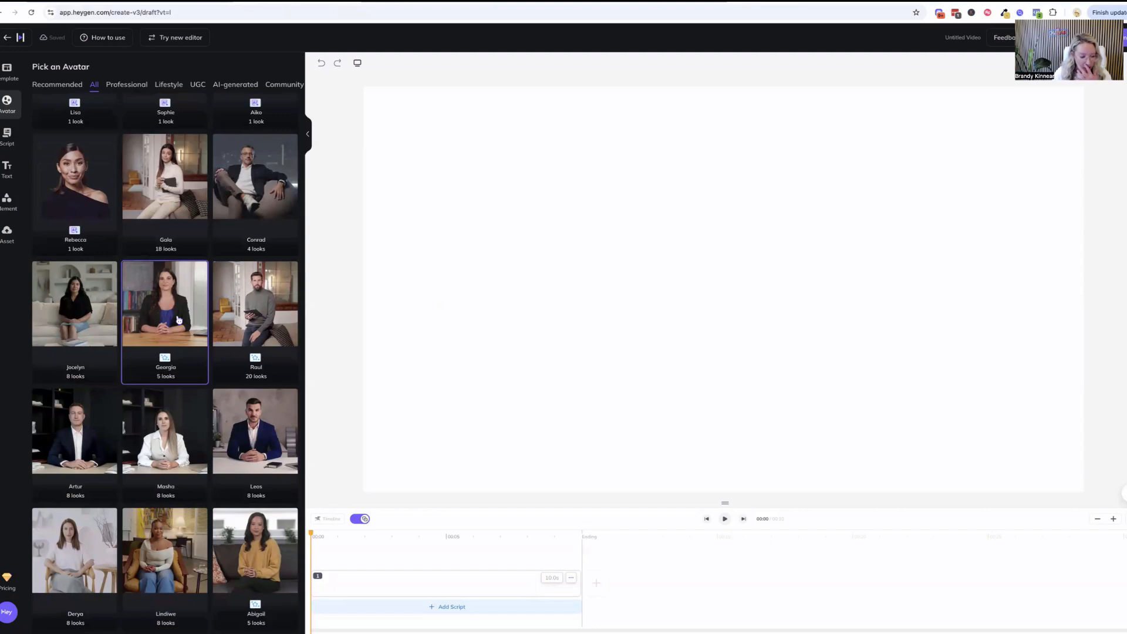
left_click(170, 315)
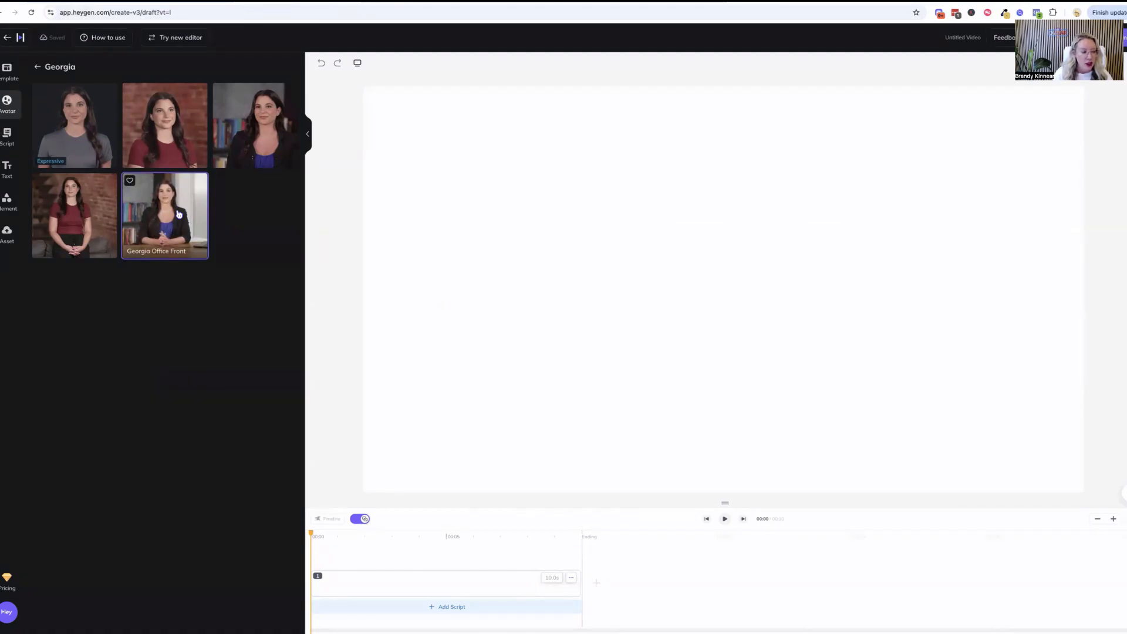
left_click(179, 215)
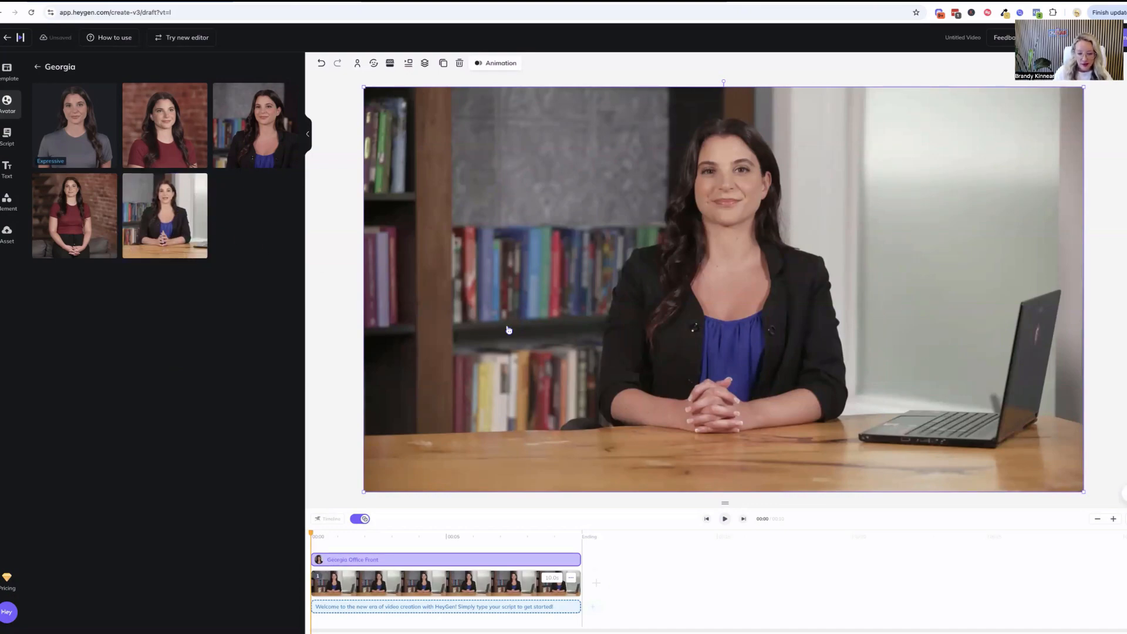
left_click(725, 518)
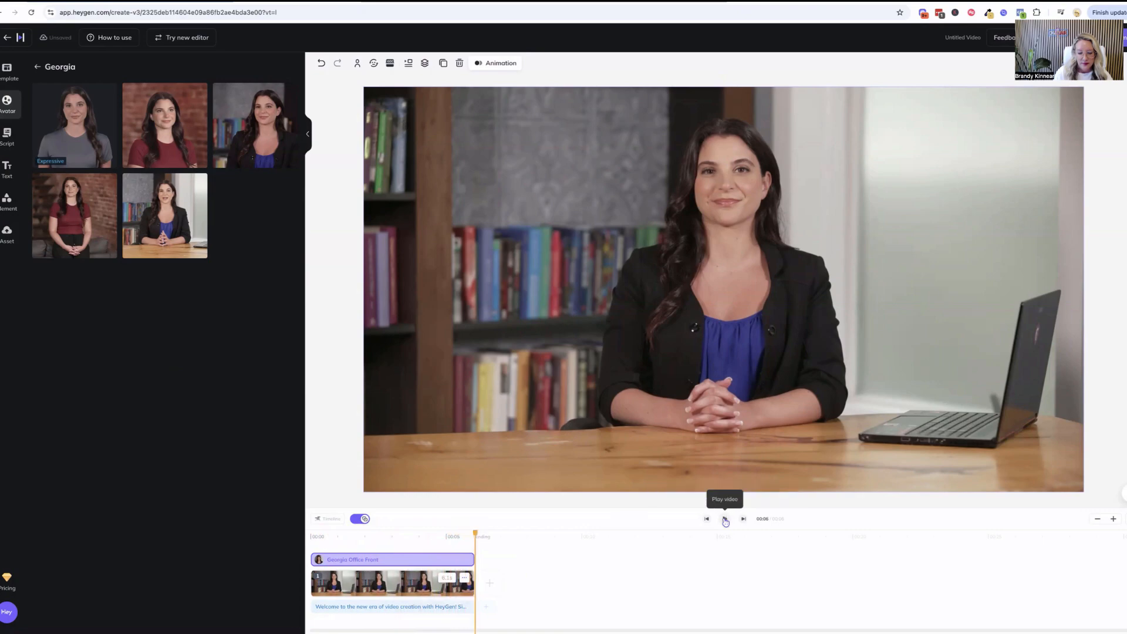
left_click(724, 520)
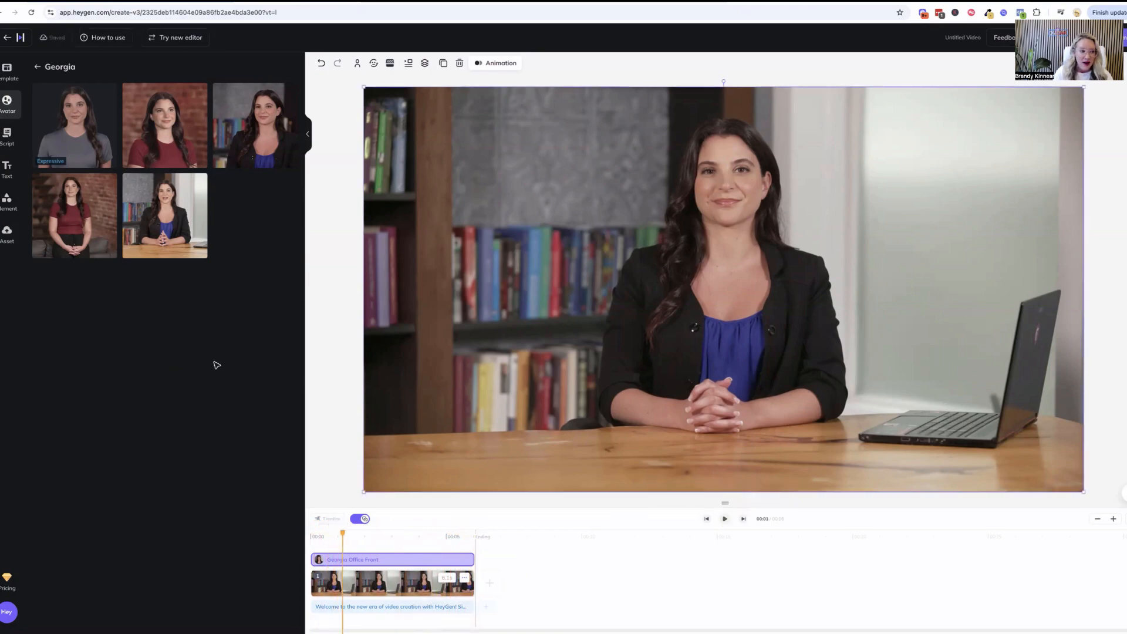
Replace the scene's script with the pasted text "How to Collect Your GI-MAP Stool Sample"
left_click(7, 135)
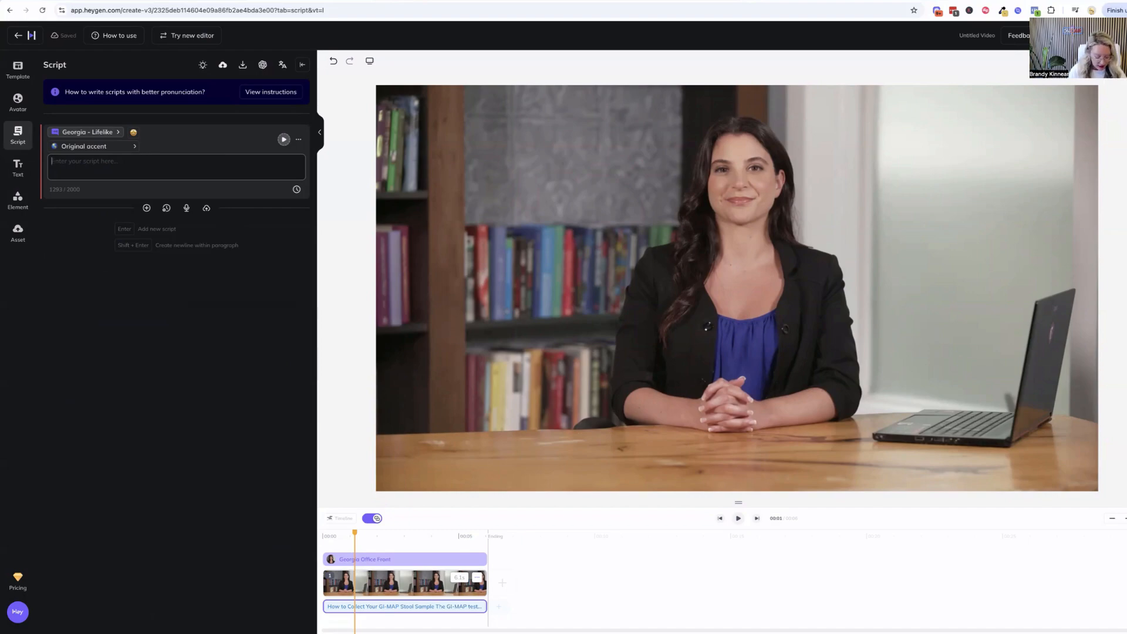
type("How to Collect Your GI-MAP Stool Sample  The GI-MAP test helps detect imbalances in your gut like bacteria, yeast, parasites, and inflammation. Follow these simple steps for an accurate sample.  Before you start:  Don’t collect during your period  Wait 2 weeks after antibiotics (unless told otherwise)  Avoid probiotics, alcohol, and enzymes for 24 hours  Don’t mix stool with urine or toilet water  Plan to ship the same day (Mon–Thurs only)  Step 1: Prep Open your kit. Write your name, DOB, and date on the vial. Put on the gloves.  Step 2: Collect Place the paper tray over your toilet seat or use a clean container. Have a bowel movement. Open the vial—there’s a scoop on the cap. Take small samples from different areas and fill to the line. Don’t overfill. Close the vial tightly and shake for 30 seconds.  Step 3: Pack Put the vial and absorbent pad into the biohazard bag. Seal it. Place the bag and any required forms into the prepaid return mailer.  Step 4: Ship Drop off the package at FedEx or UPS. Save your tracking number. Don’t collect or ship on weekends.  Tips:  If constipated, drink warm water or gently massage your belly  Make sure your info is clearly labeled  Results typically take 10–15 business days. Your provider will contact you with the results and next steps.")
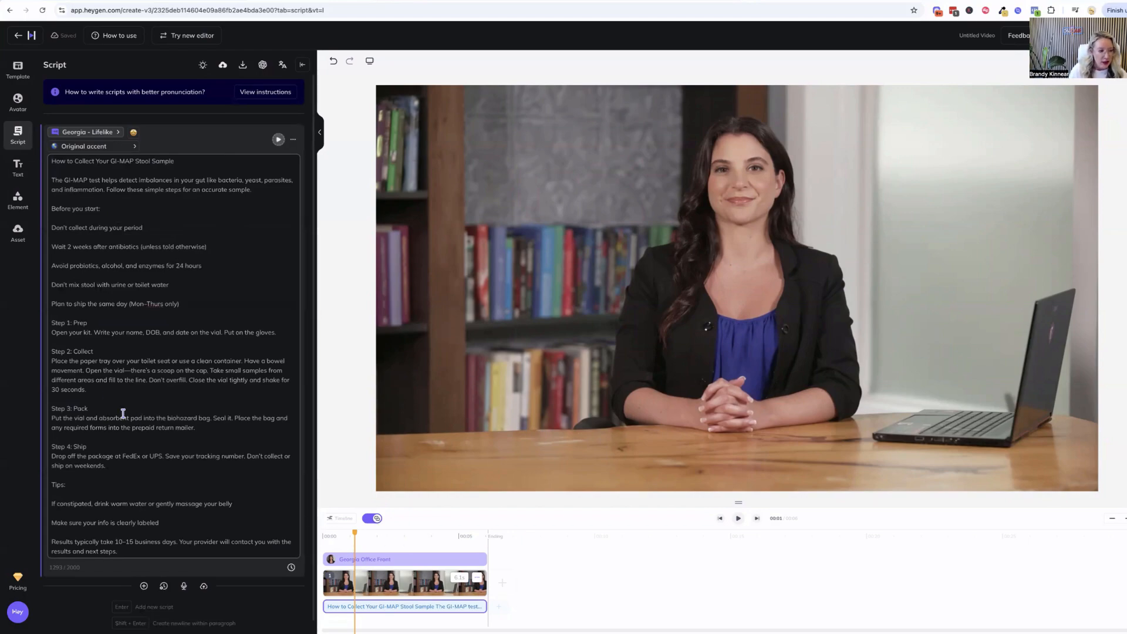
Preview the Spirited Sophie voice among the avatar's voices and keep Georgia - Lifelike for the script
left_click(115, 133)
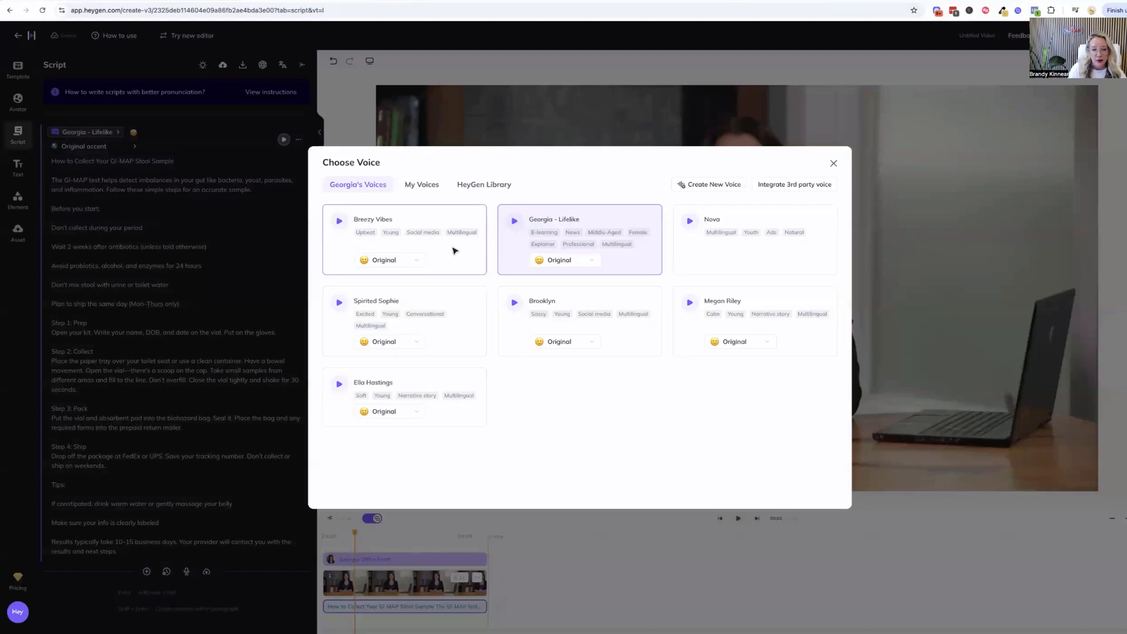
left_click(340, 303)
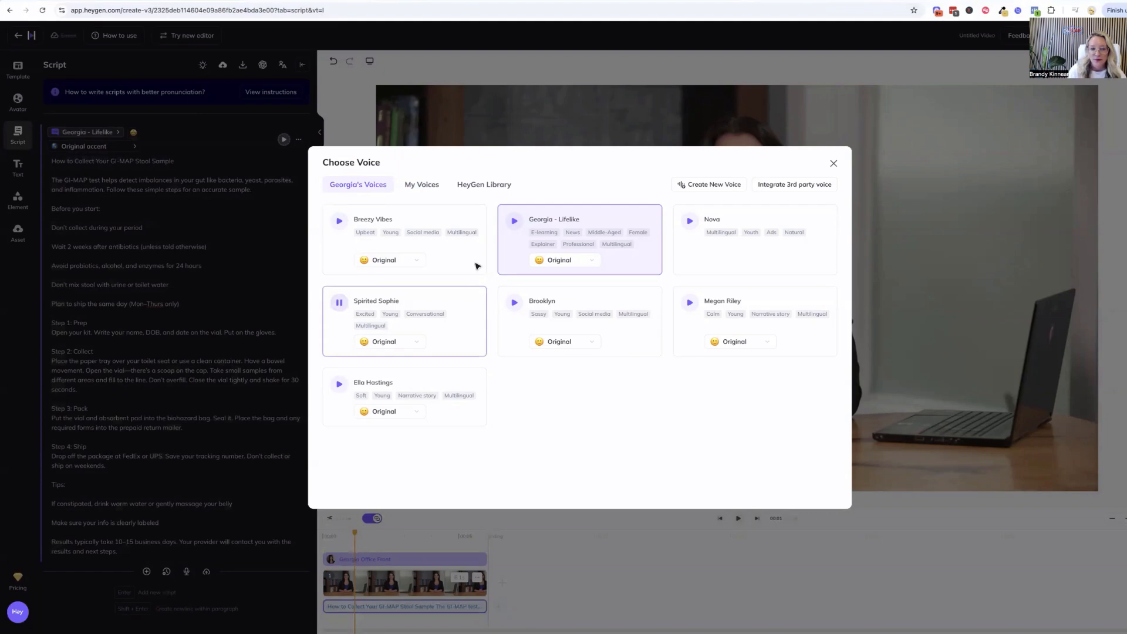
left_click(539, 218)
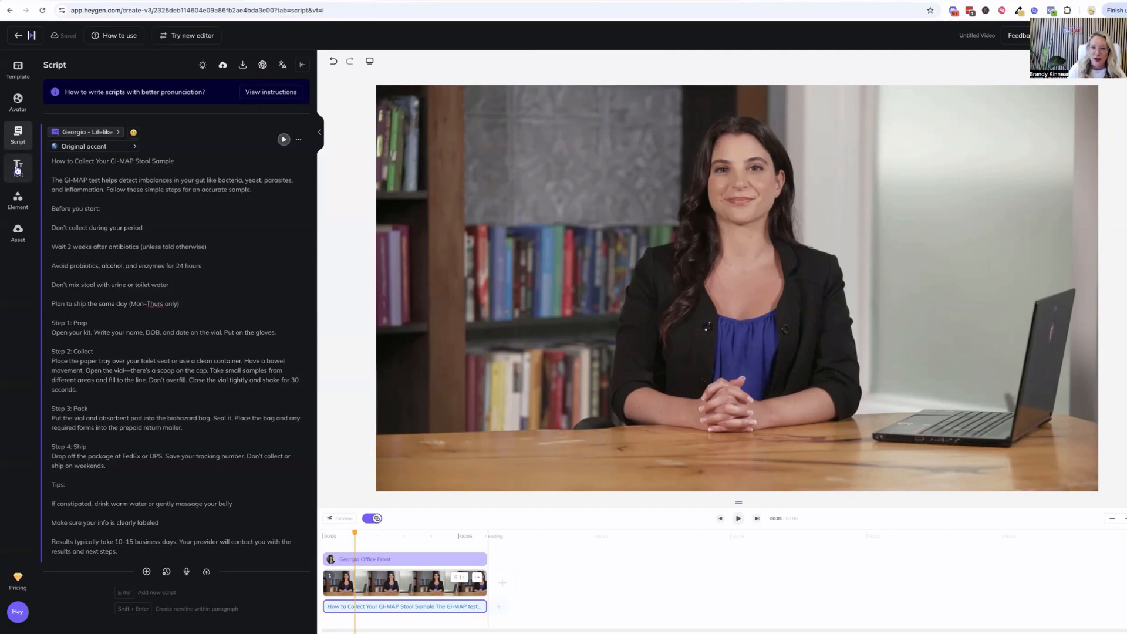
Add a title to the scene with the text "GI MAP TUTORIAL"
left_click(18, 170)
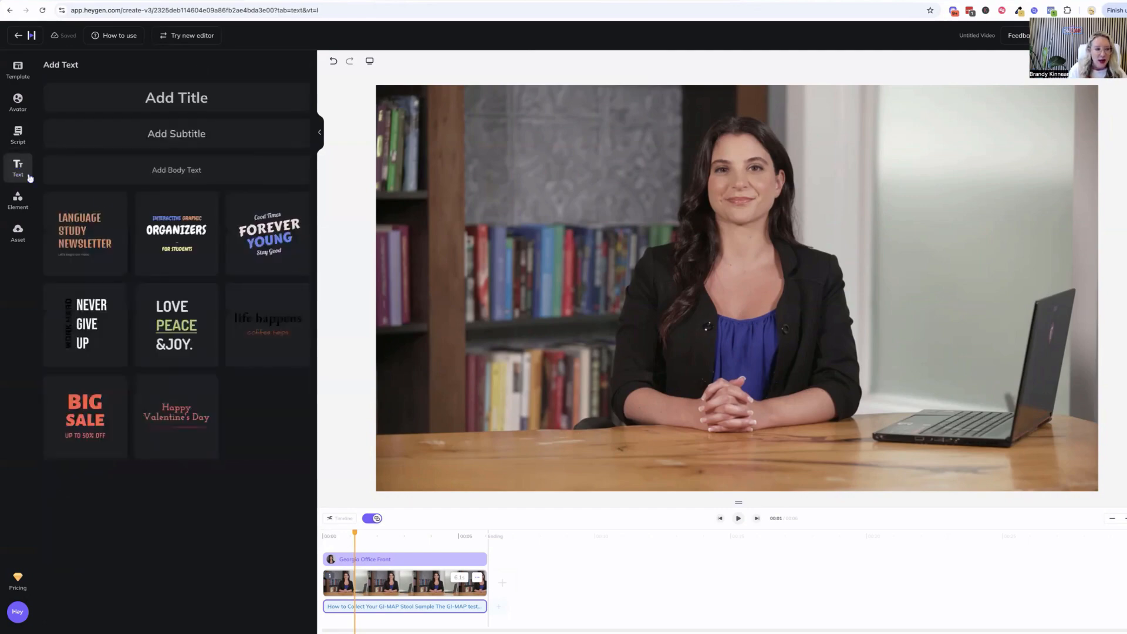
left_click(184, 104)
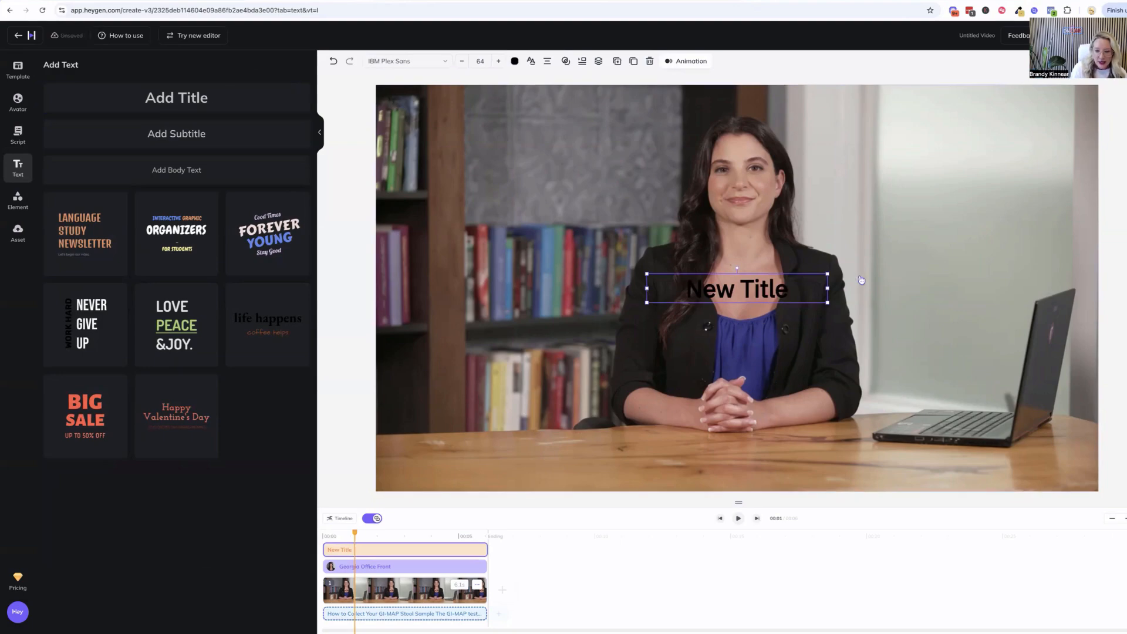
double_click(793, 293)
left_click_drag(790, 290, 684, 290)
type("St")
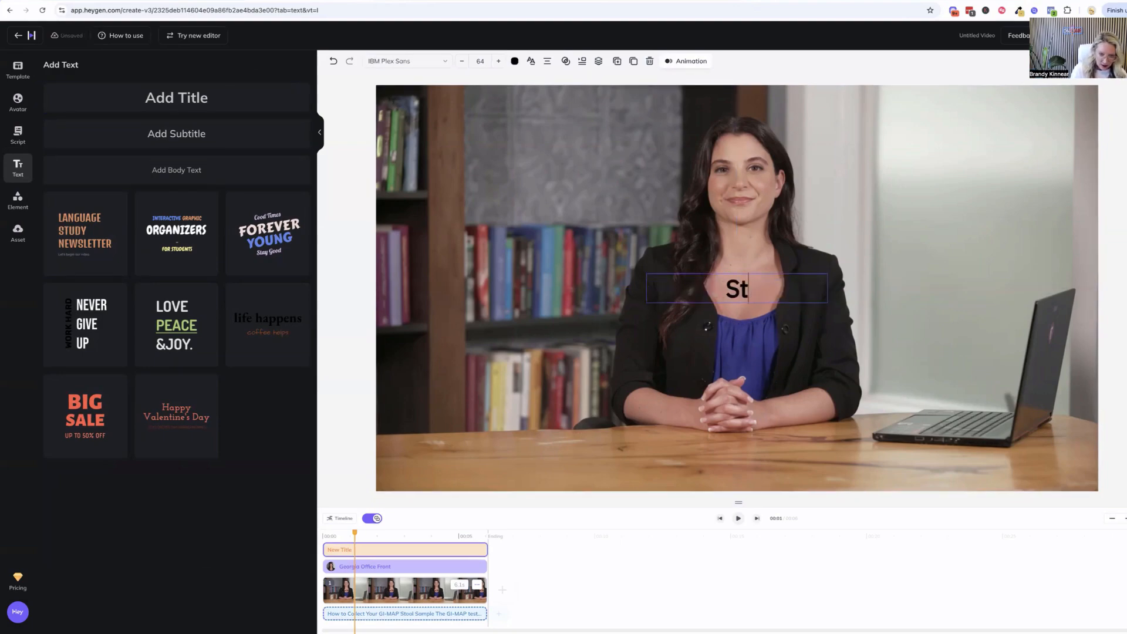
key("BackSpace")
key("BackSpace")
type("GI MAp")
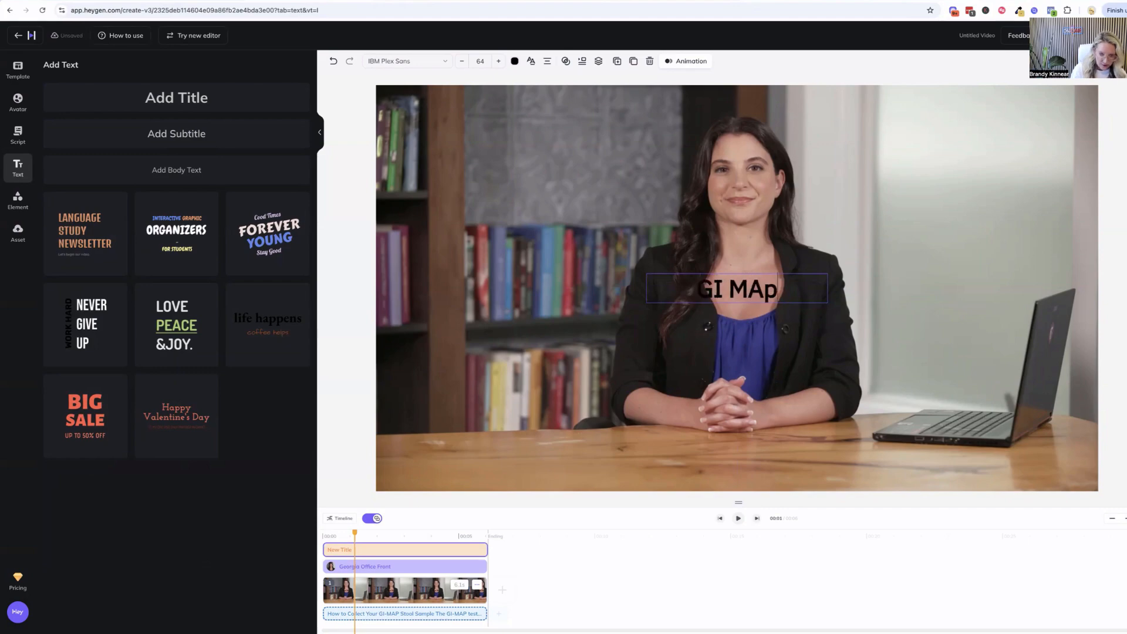
key("BackSpace")
type("P")
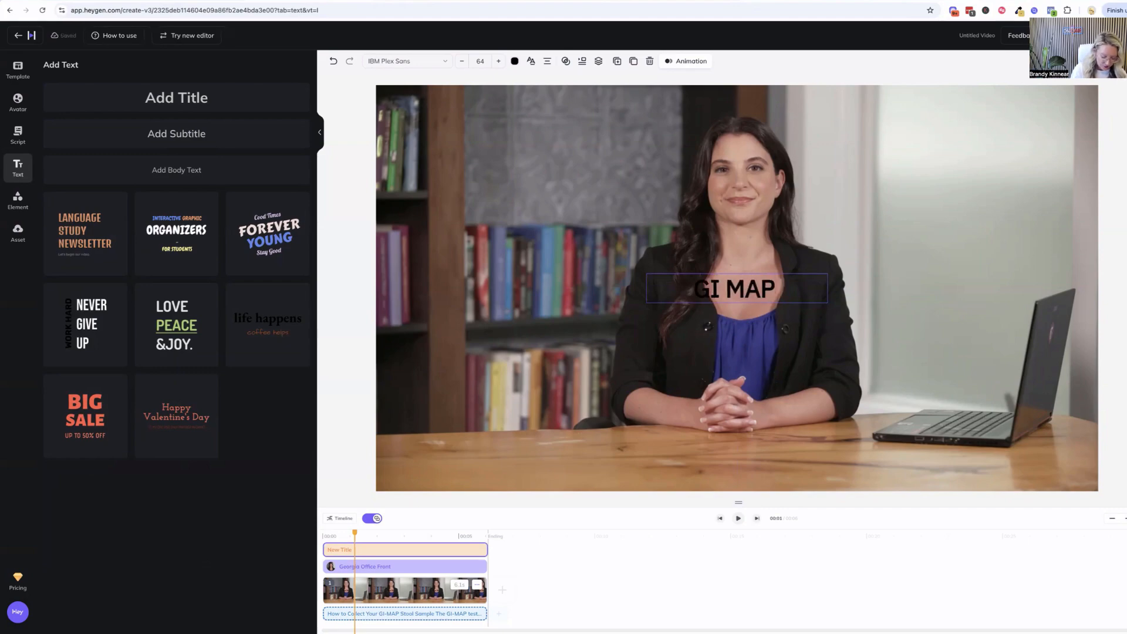
type(" Tu")
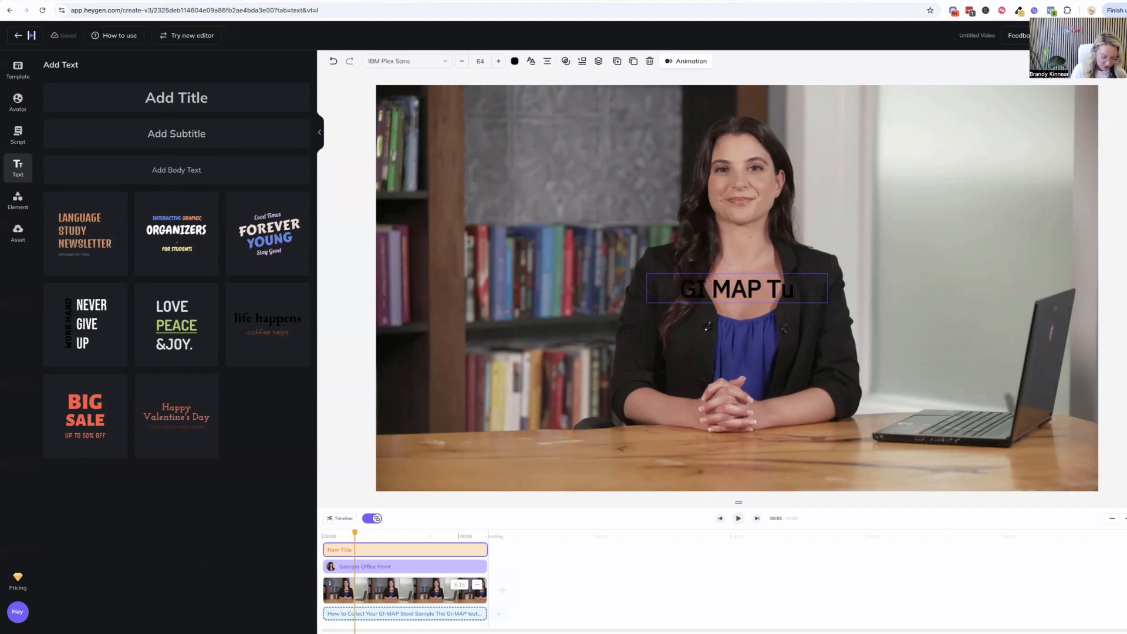
key("BackSpace")
type("UTORIA")
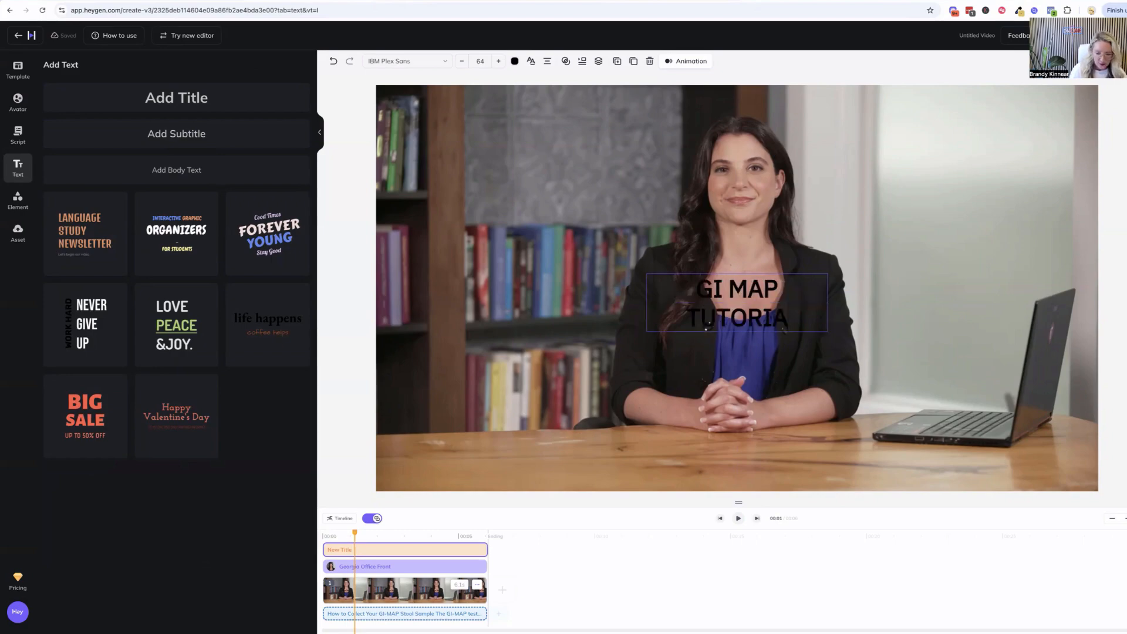
type("L")
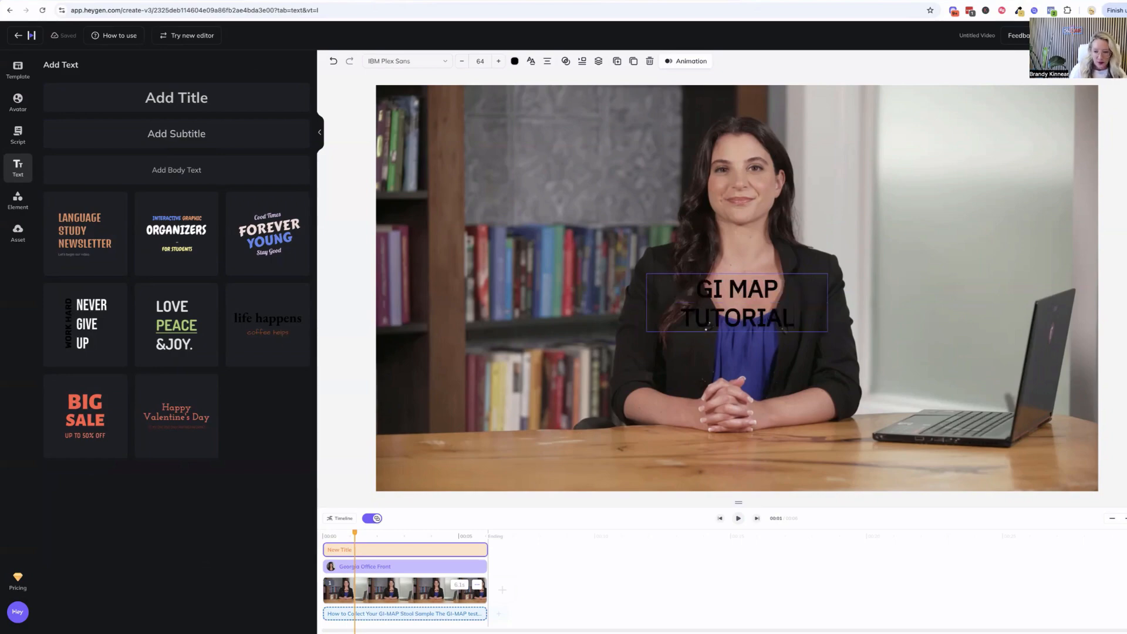
left_click(577, 304)
Place the title on one line in the empty area beside the avatar's head and set its font to Montserrat
left_click_drag(686, 301, 815, 155)
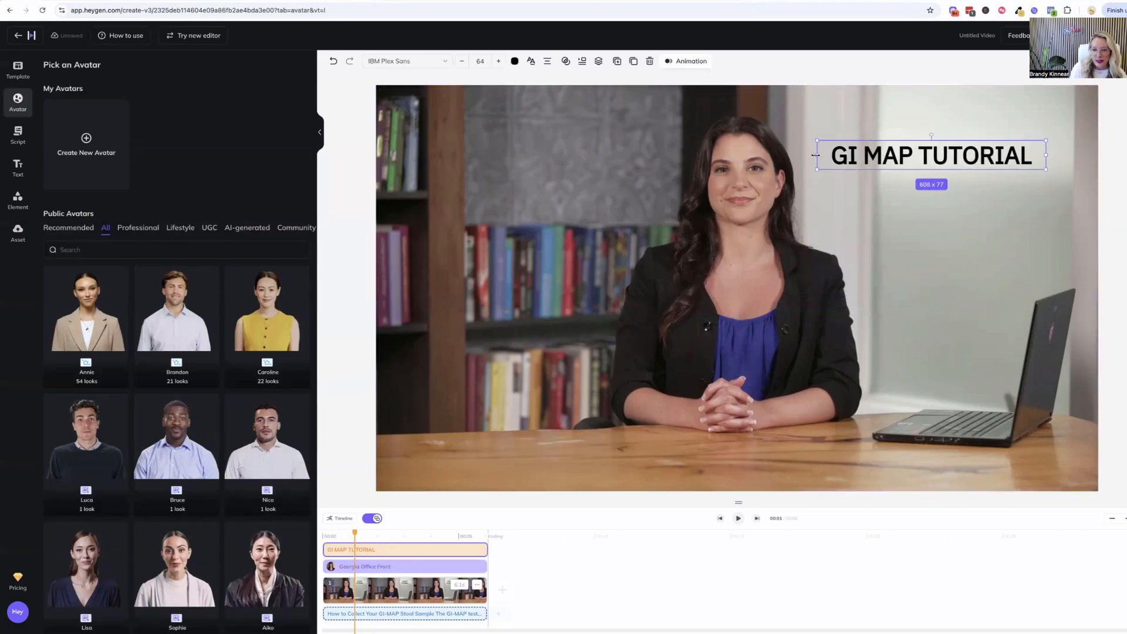
left_click(385, 61)
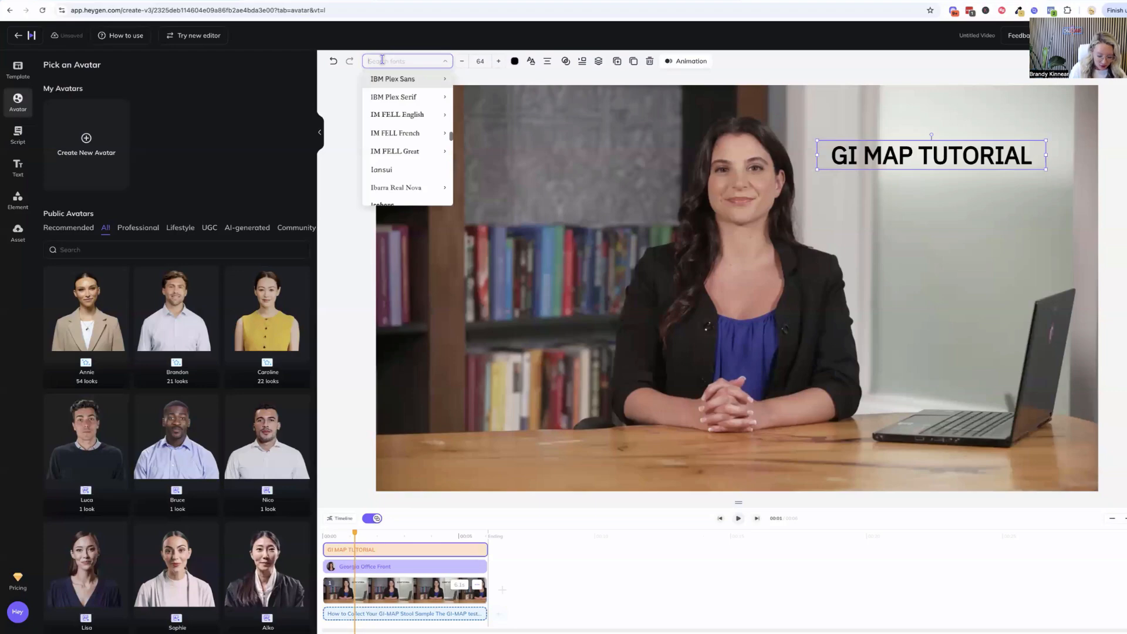
type("mont")
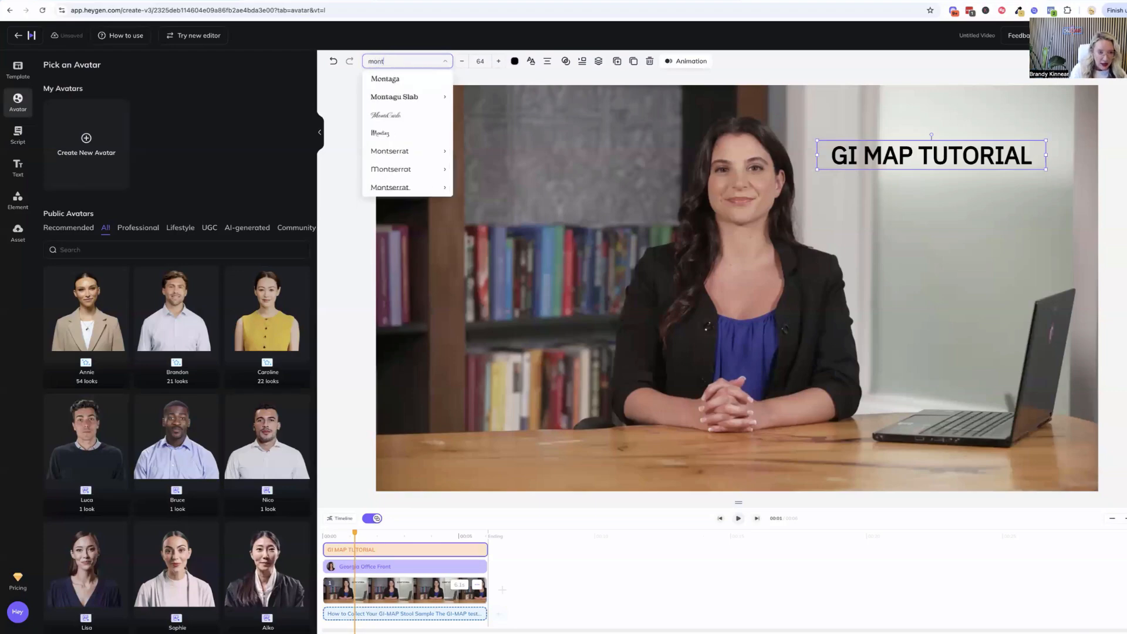
left_click(391, 151)
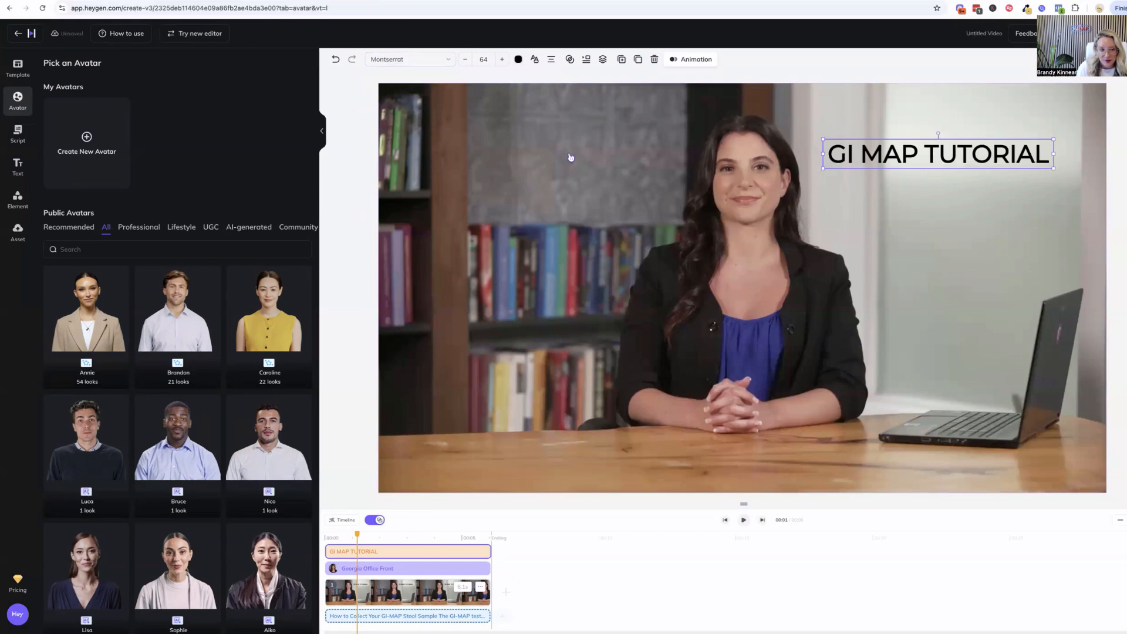
Add a rectangle shape over the title and widen it to cover the full length of the text
left_click(17, 201)
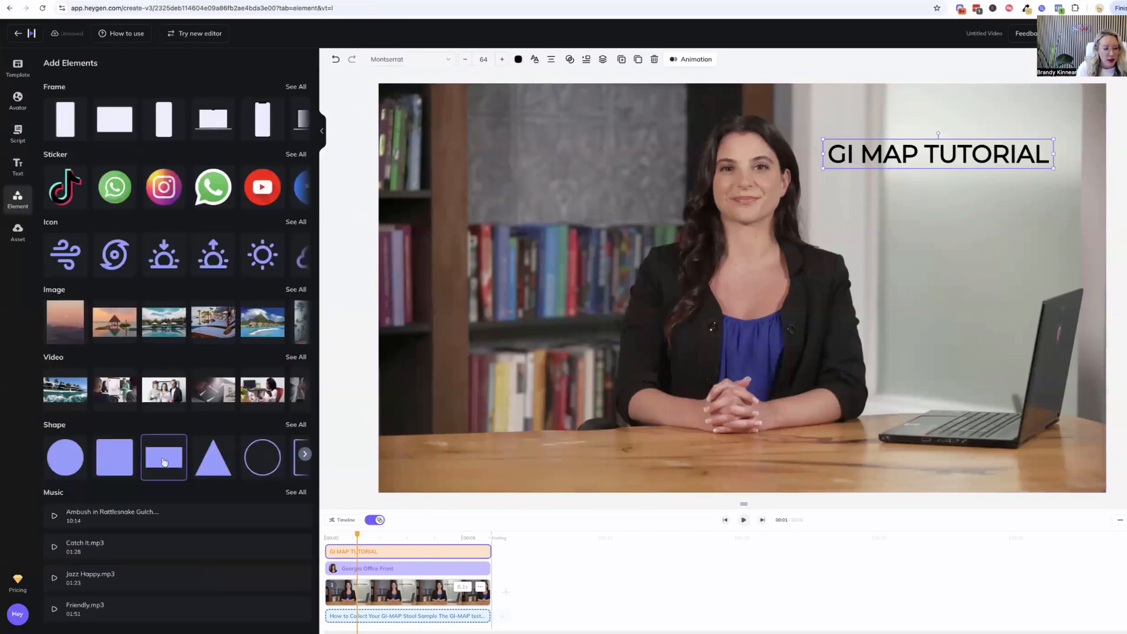
left_click(178, 457)
left_click_drag(726, 283, 839, 149)
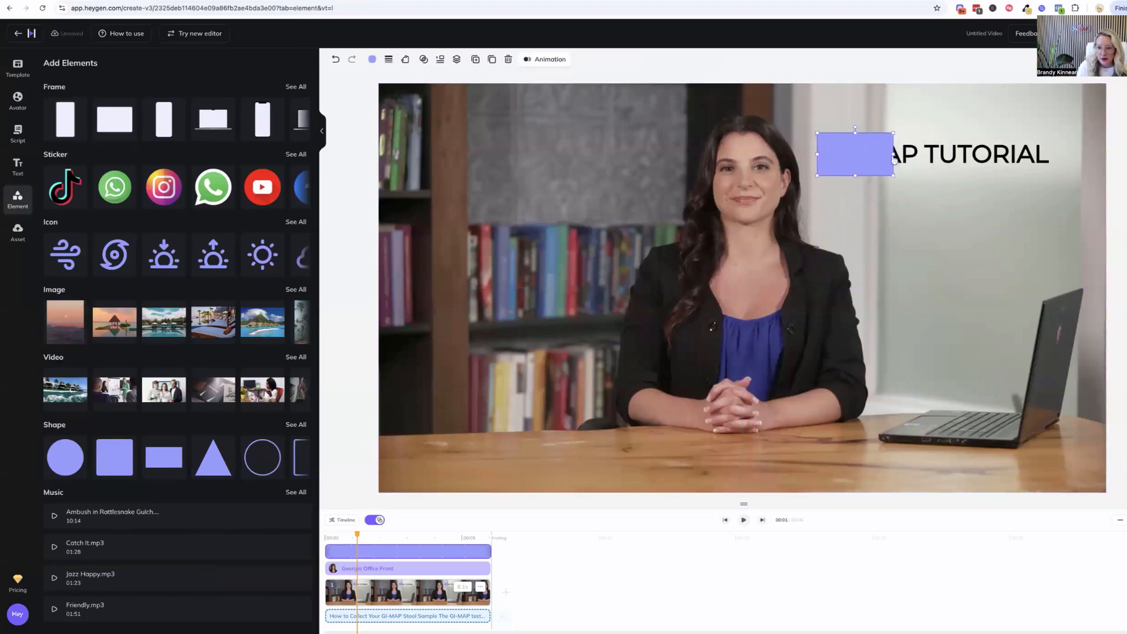
left_click_drag(931, 157, 1074, 154)
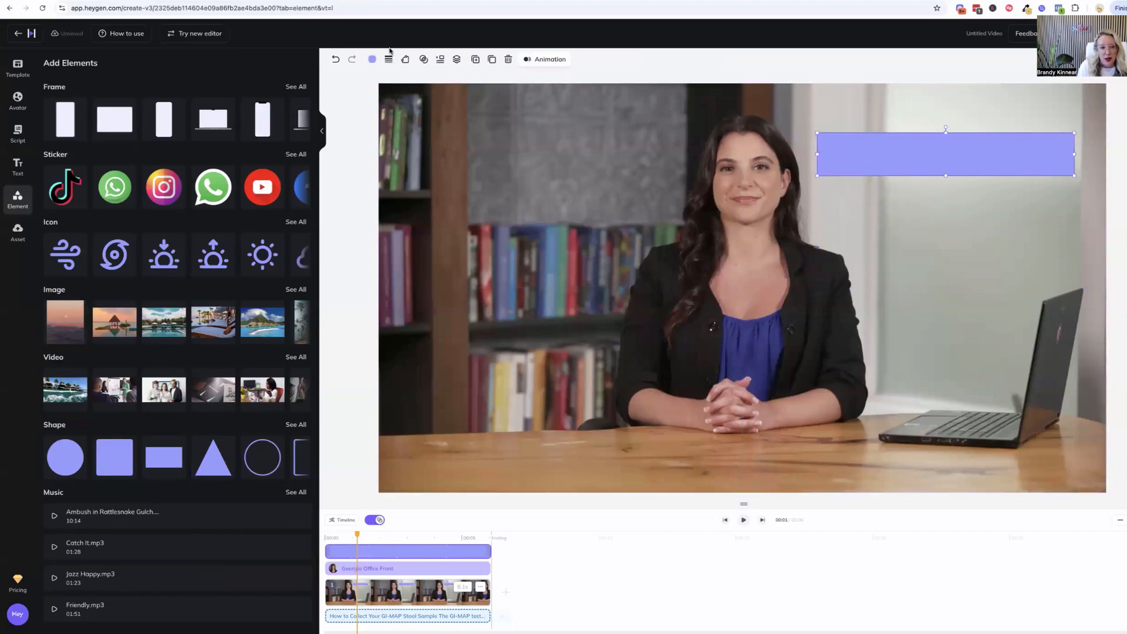
Set the rectangle's fill color to #16CACC
left_click(373, 60)
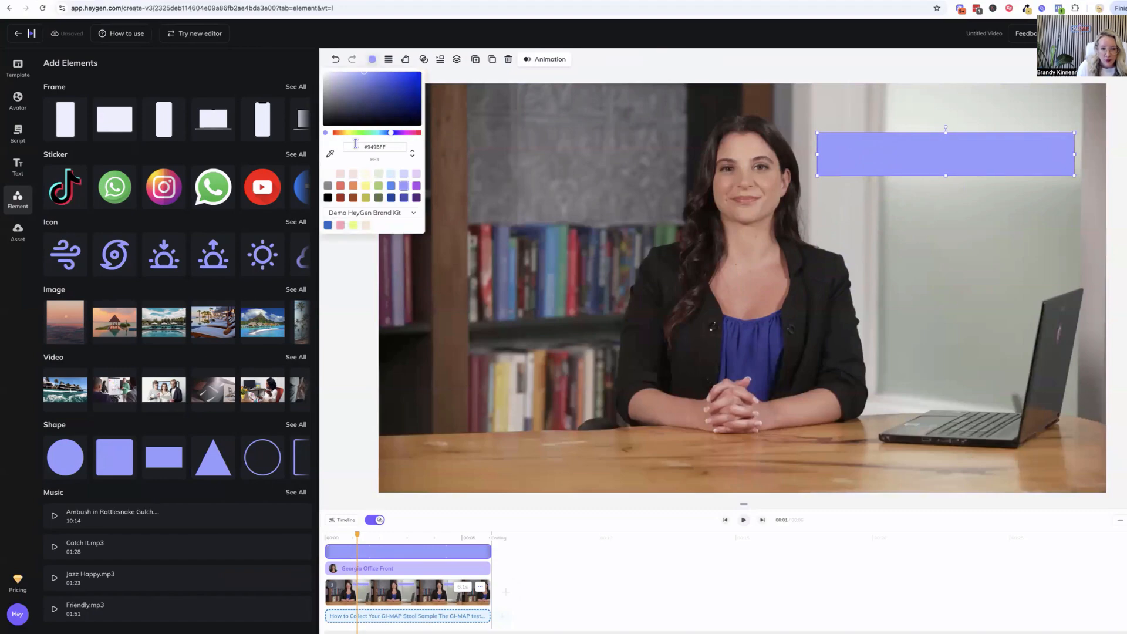
left_click(394, 146)
type("#16cacc")
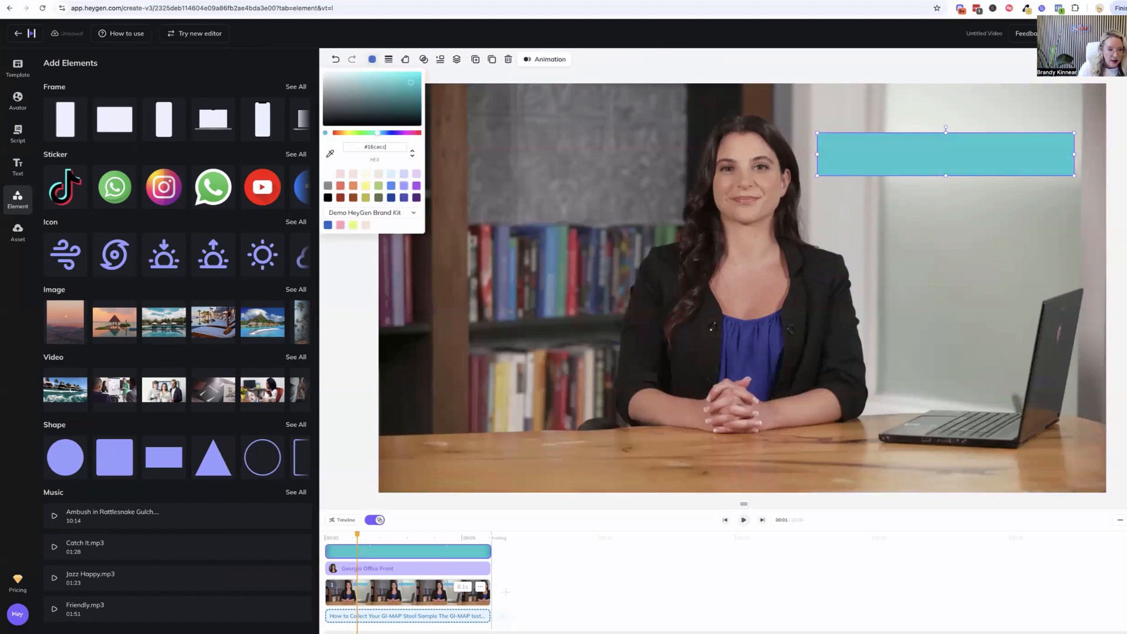
key("Return")
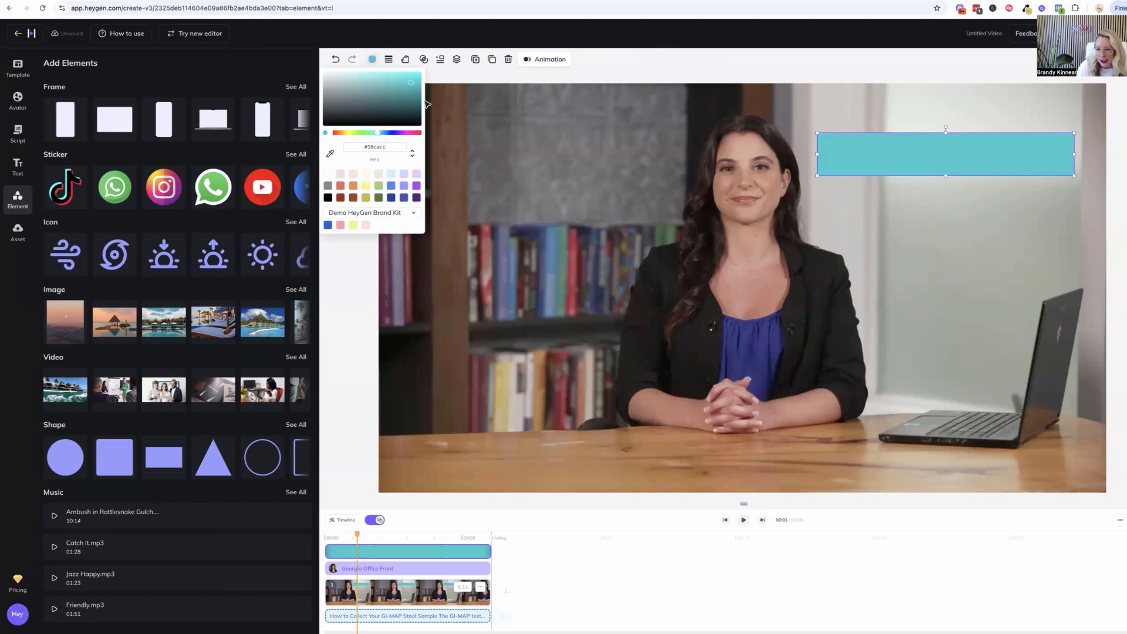
Send the rectangle backward one layer so it sits behind the GI MAP TUTORIAL title
left_click(858, 163)
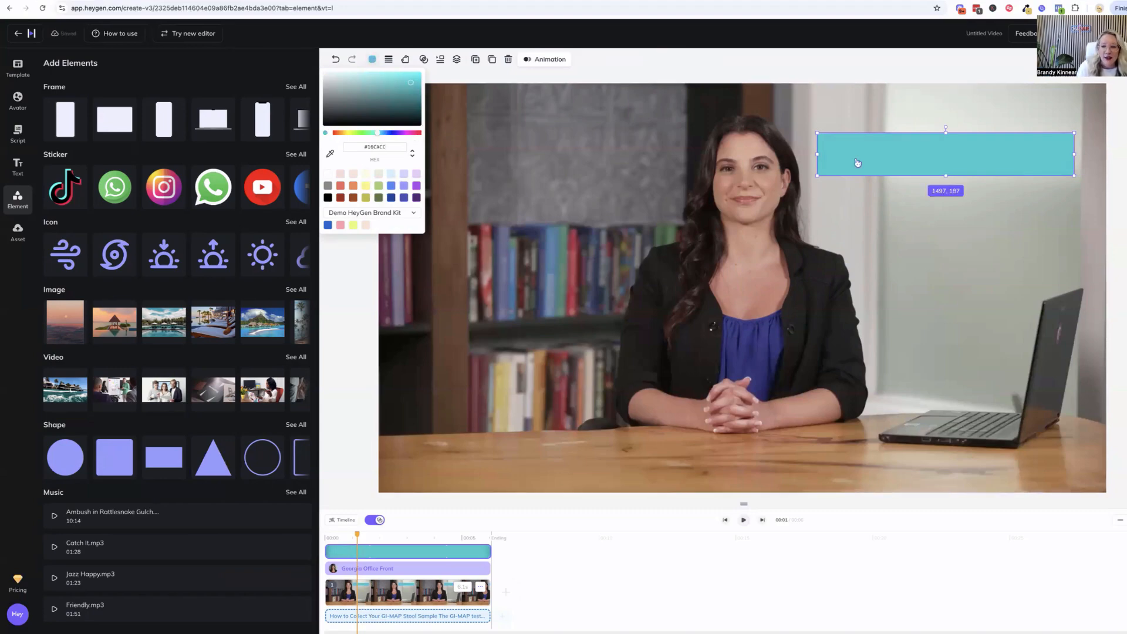
right_click(858, 163)
mouse_move(893, 204)
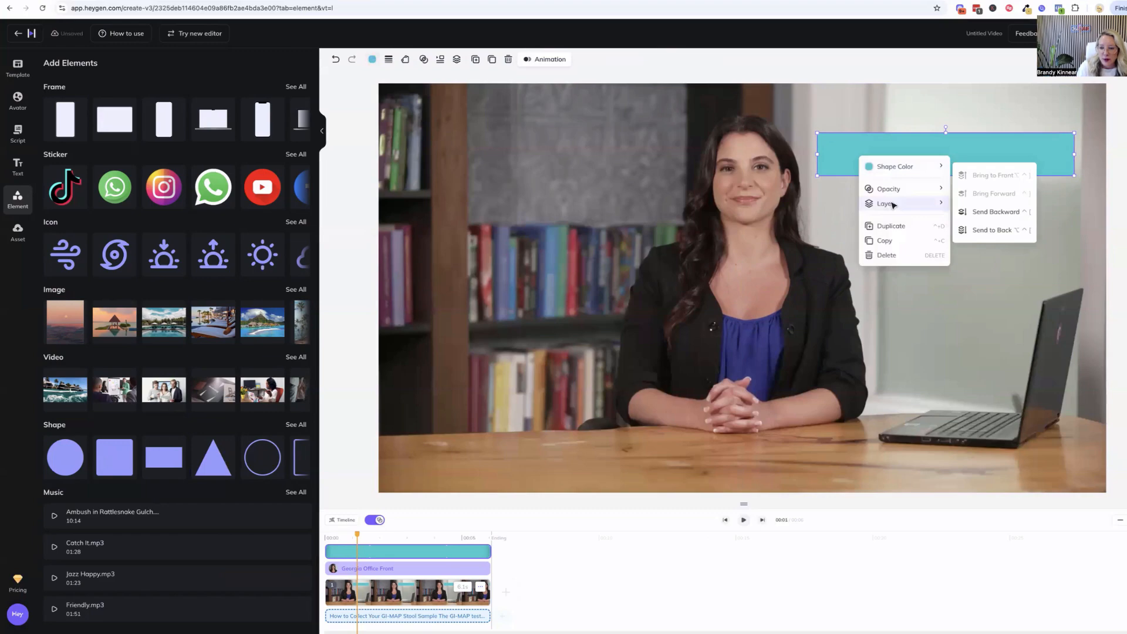
left_click(997, 211)
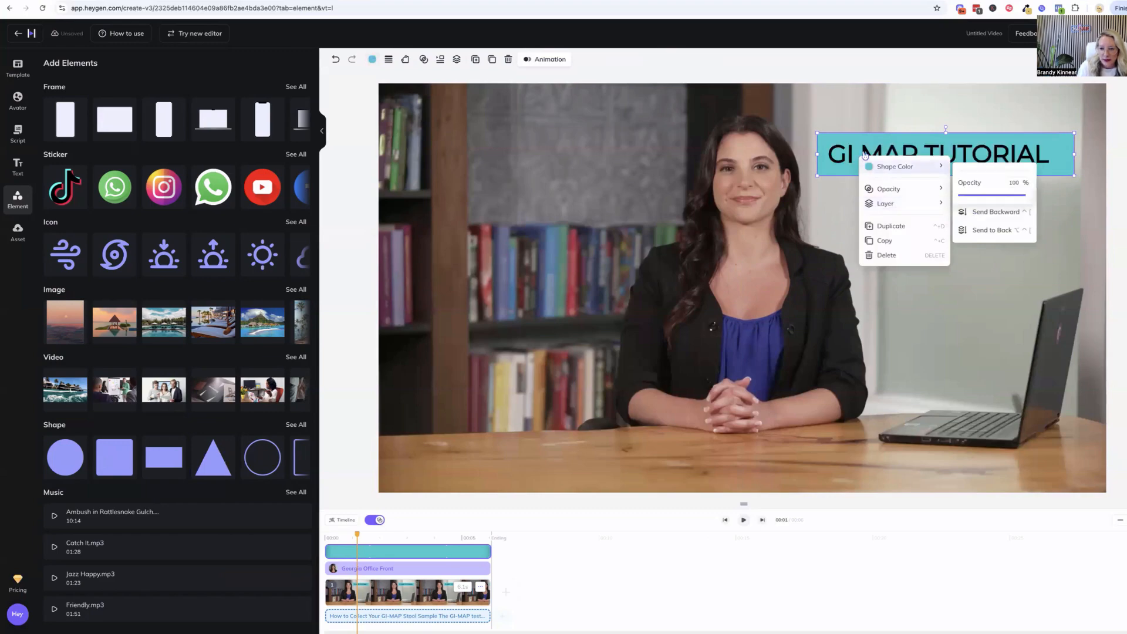
Try white for the GI MAP TUTORIAL title text and return its color to black
left_click(840, 155)
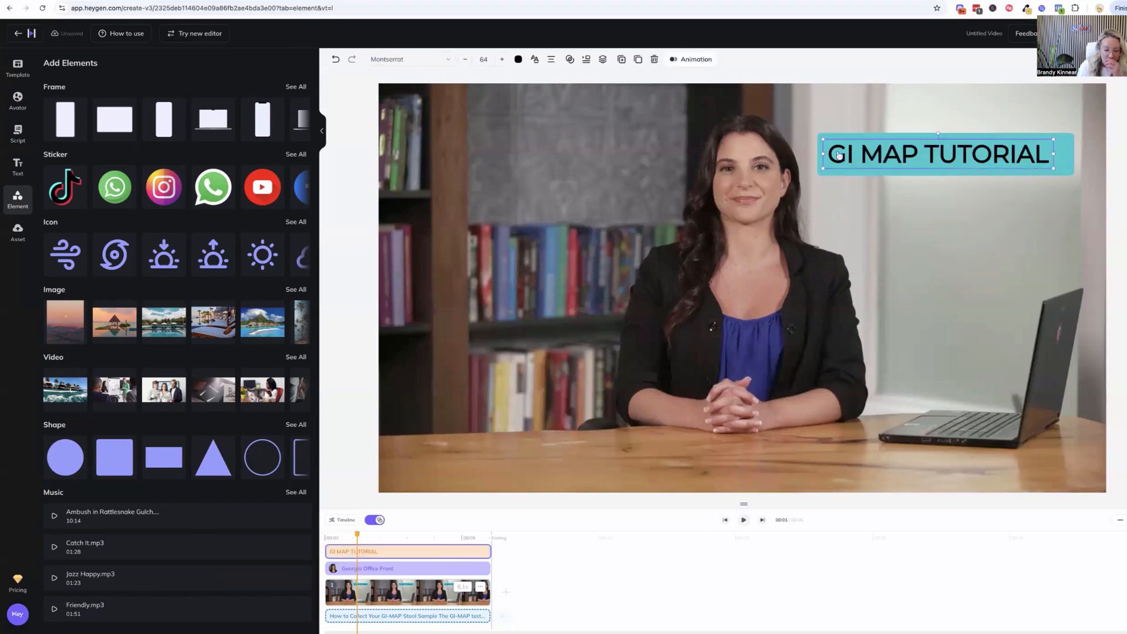
left_click(517, 60)
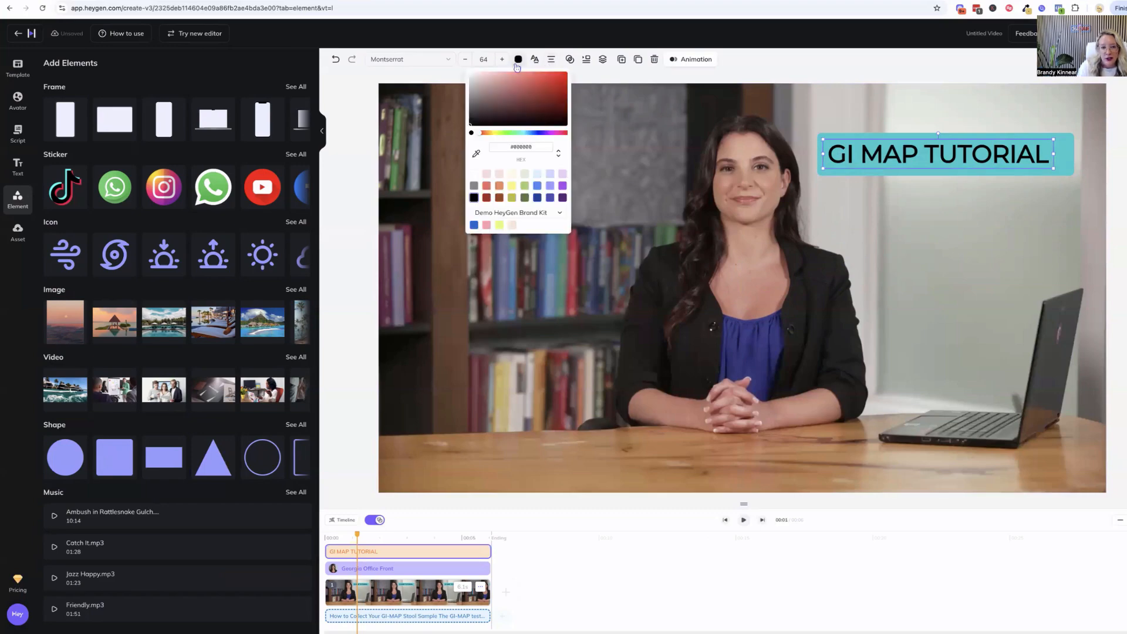
left_click(475, 174)
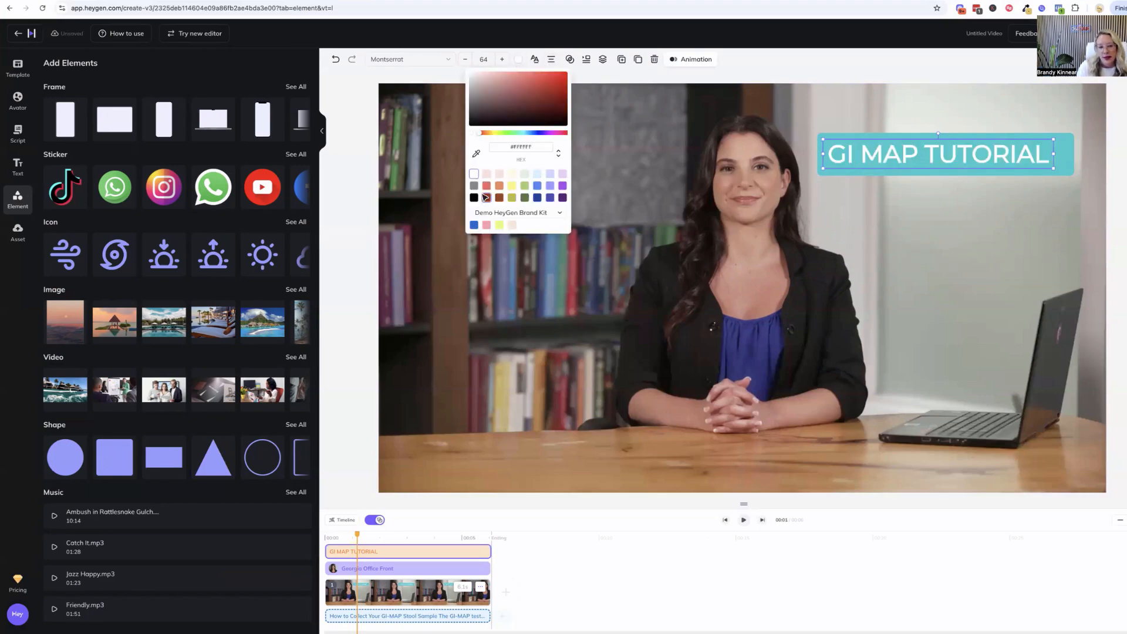
left_click(474, 198)
left_click(1006, 246)
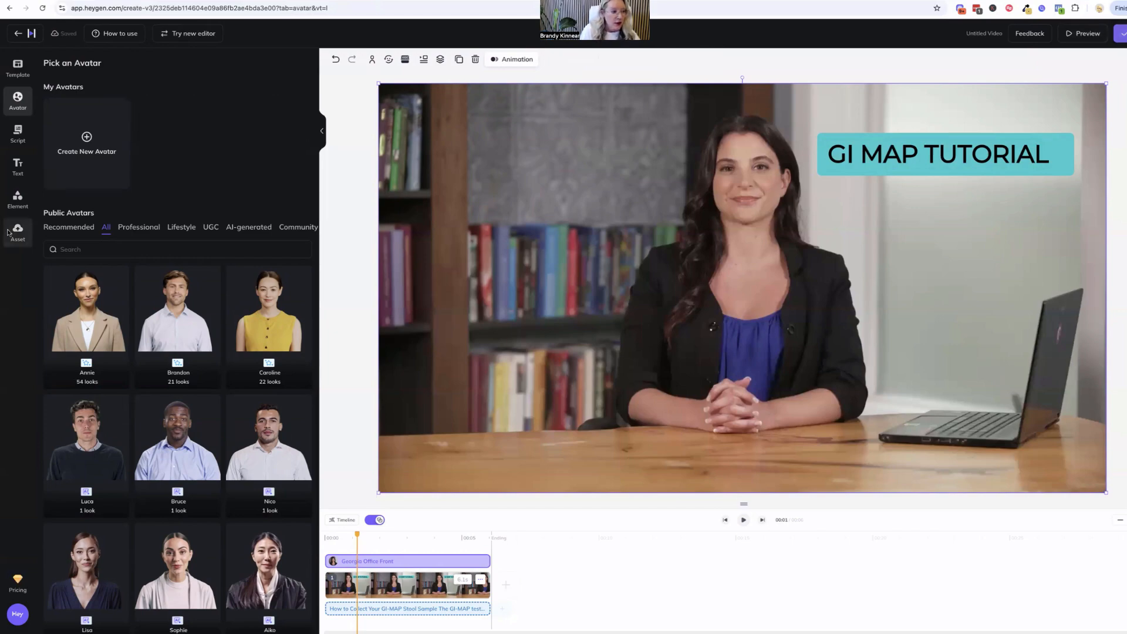
Upload the logo Final_YIP_Logo2025_White_H.png from the YIP Logos 2025 folder as an asset
left_click(18, 232)
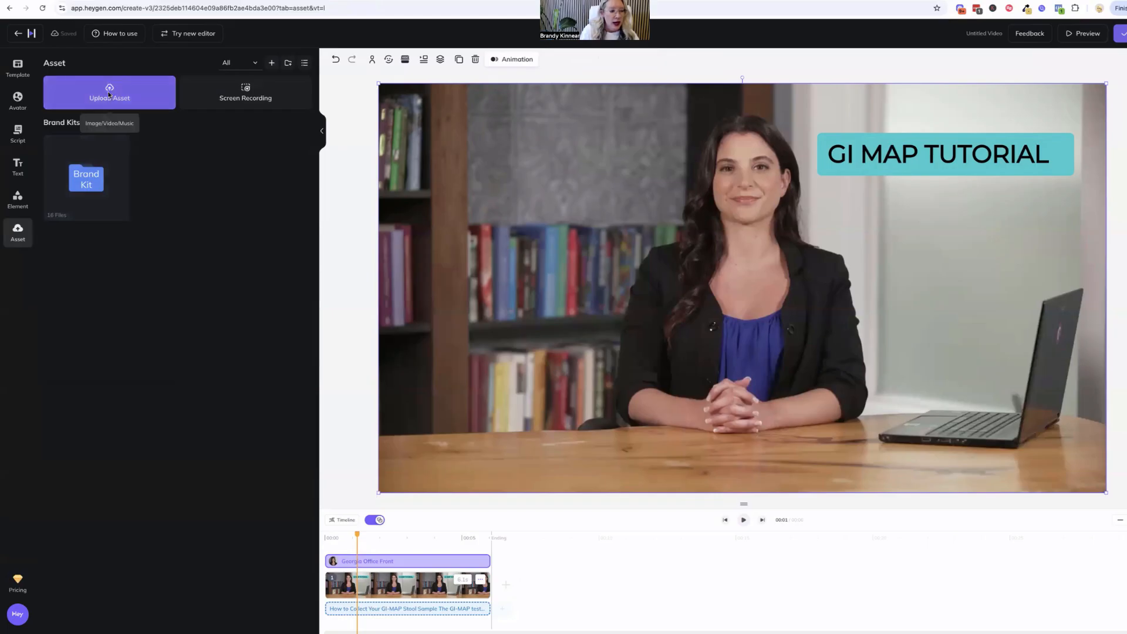
left_click(109, 94)
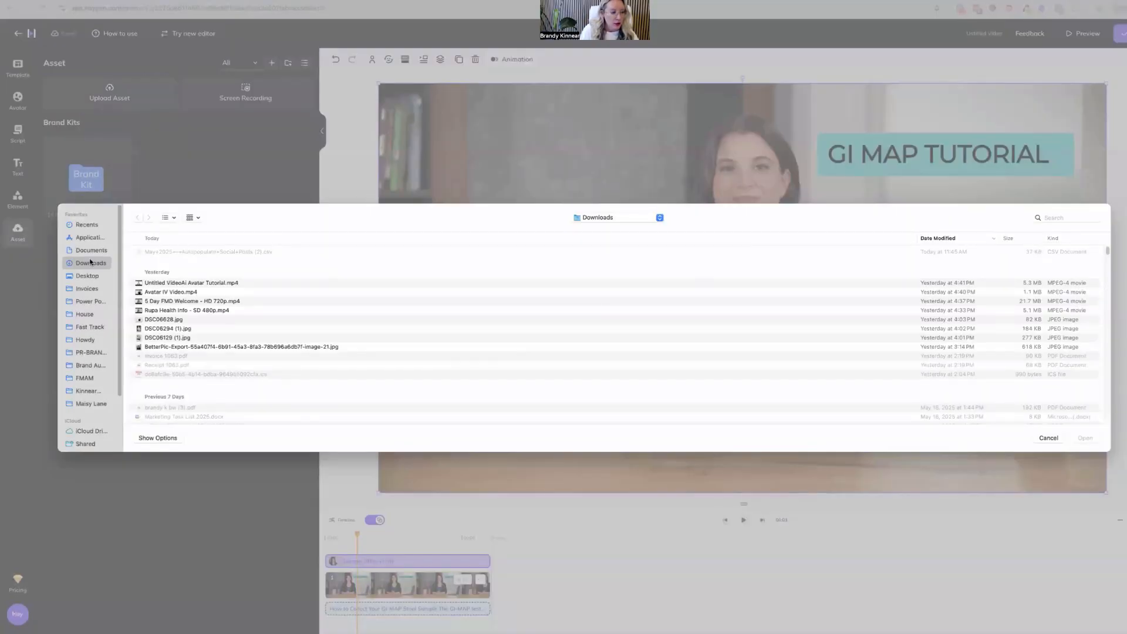
left_click(89, 354)
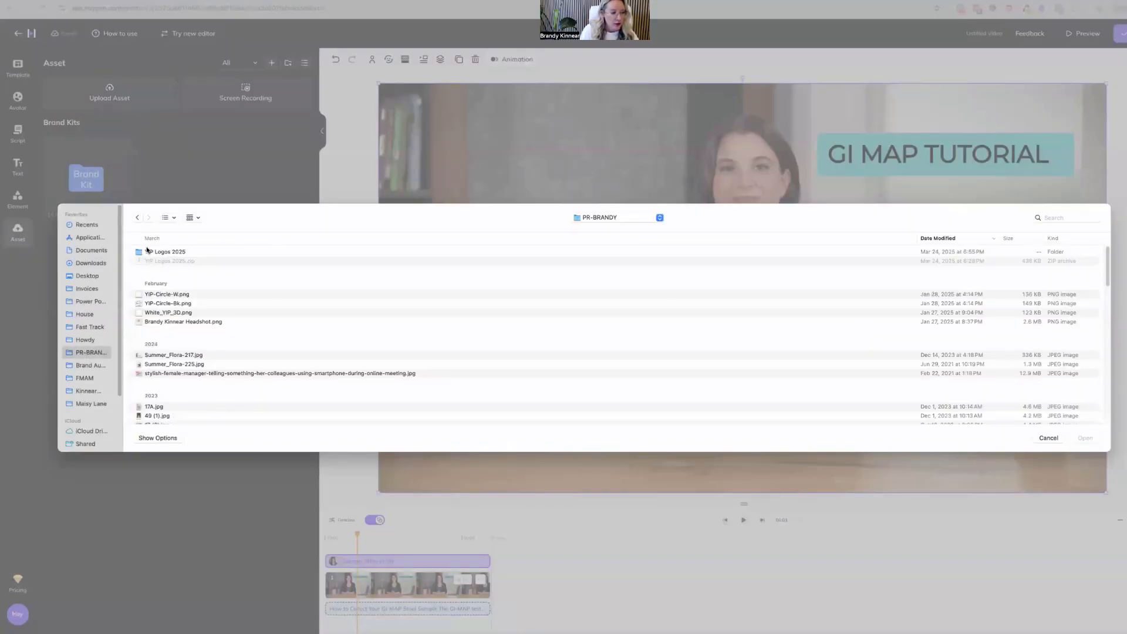
left_click(146, 254)
double_click(146, 254)
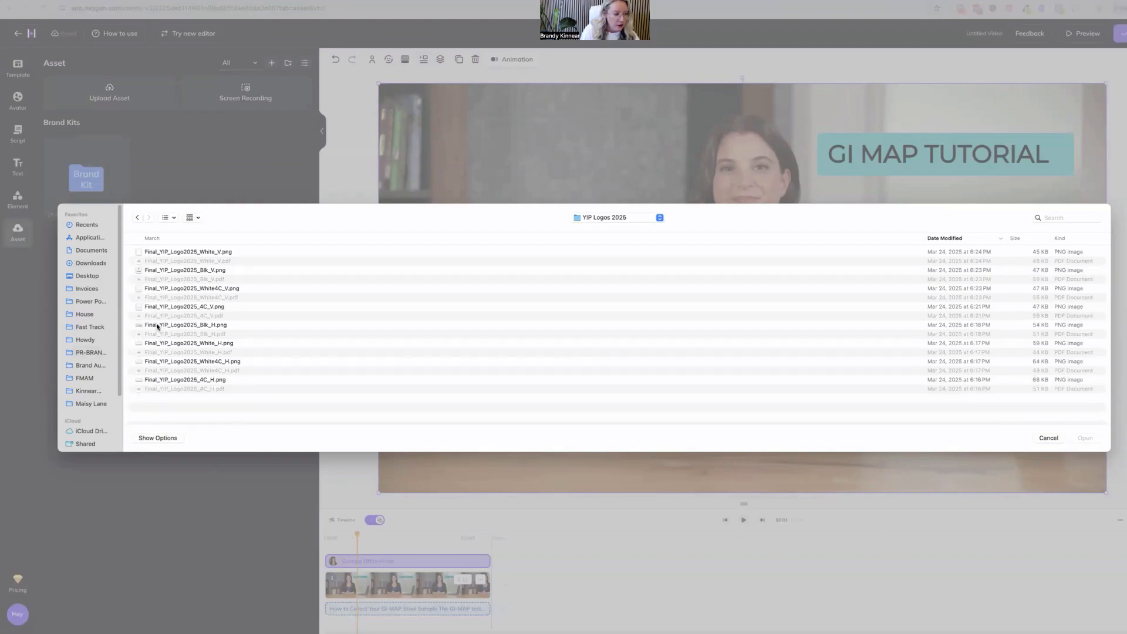
double_click(156, 346)
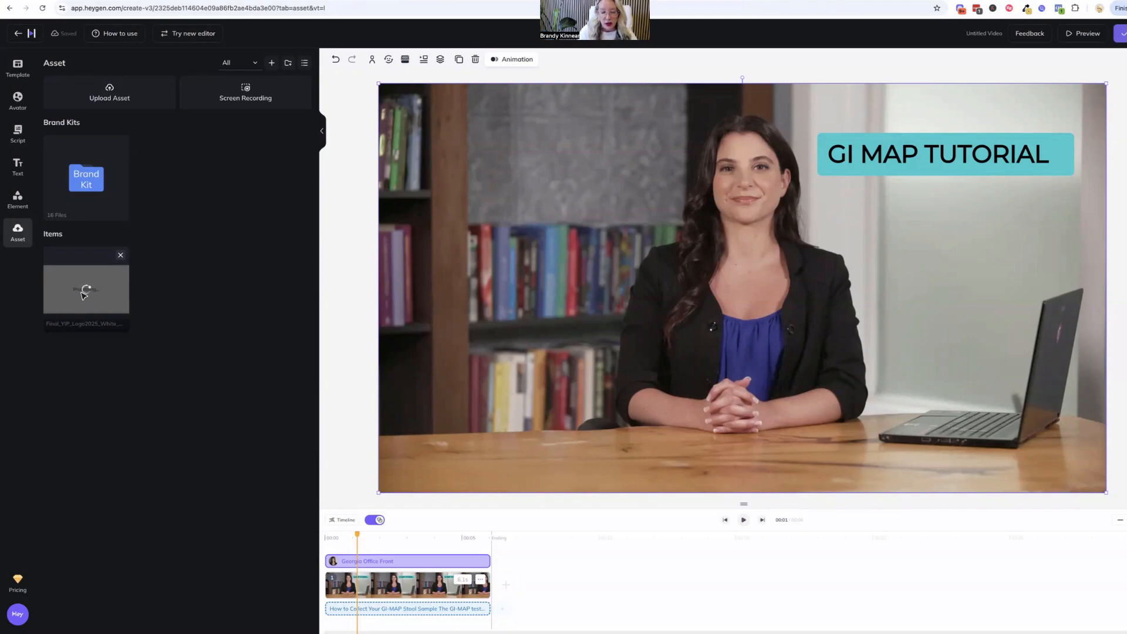
Add the uploaded YIP logo to the scene, shrink it to about 373 x 135, and place it in the scene's lower-left corner
left_click(89, 295)
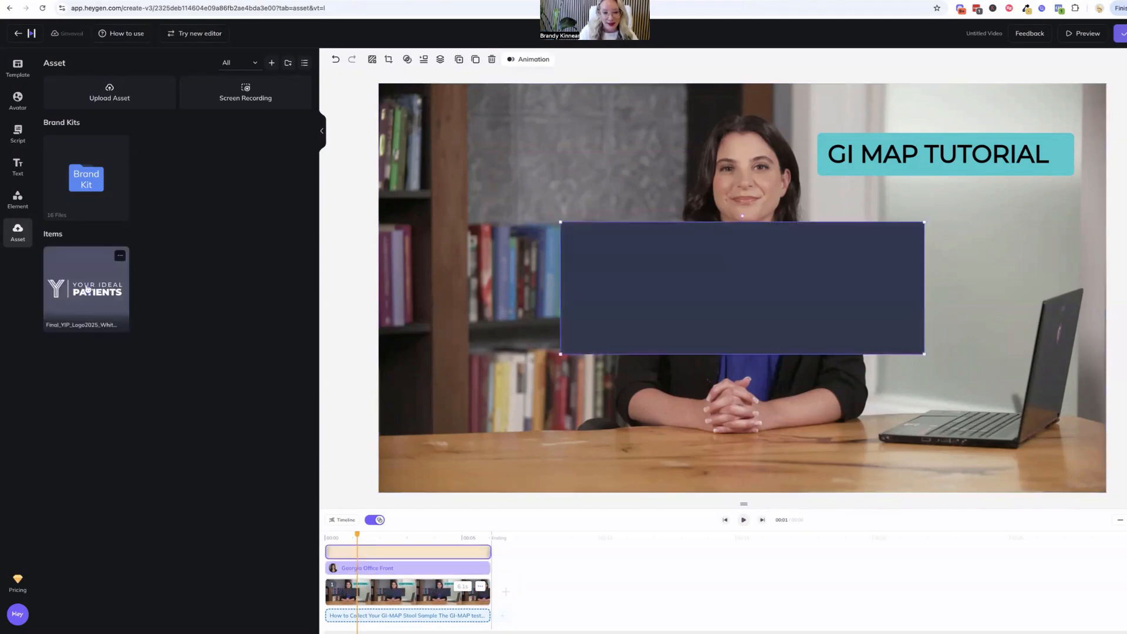
left_click_drag(562, 222, 735, 286)
left_click_drag(787, 317, 478, 449)
left_click_drag(403, 418, 450, 430)
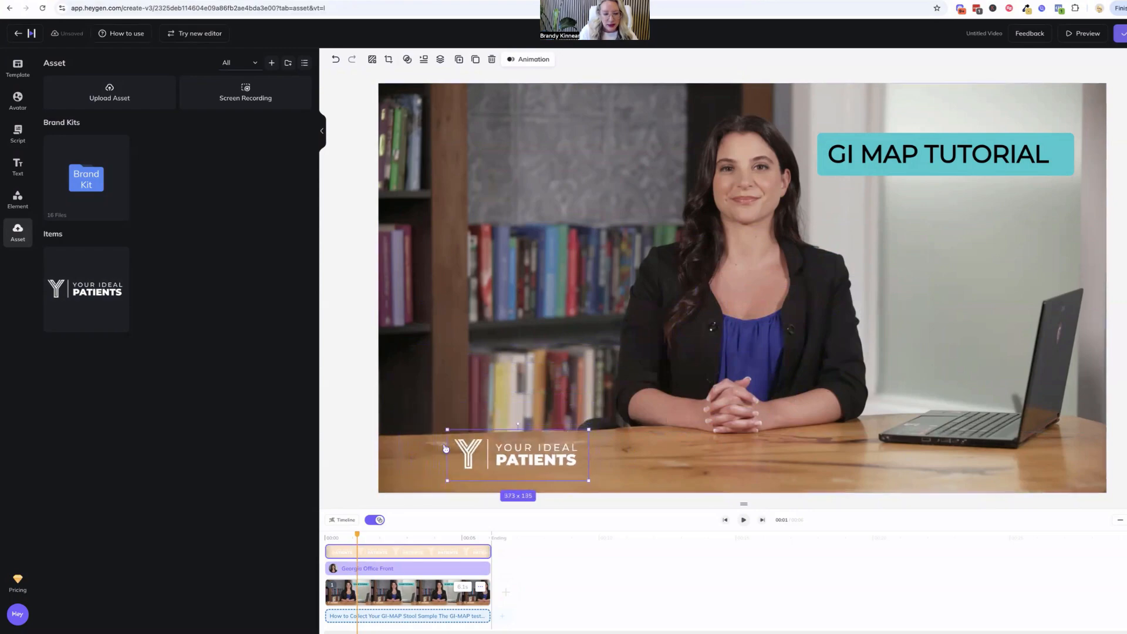
left_click_drag(518, 452, 463, 456)
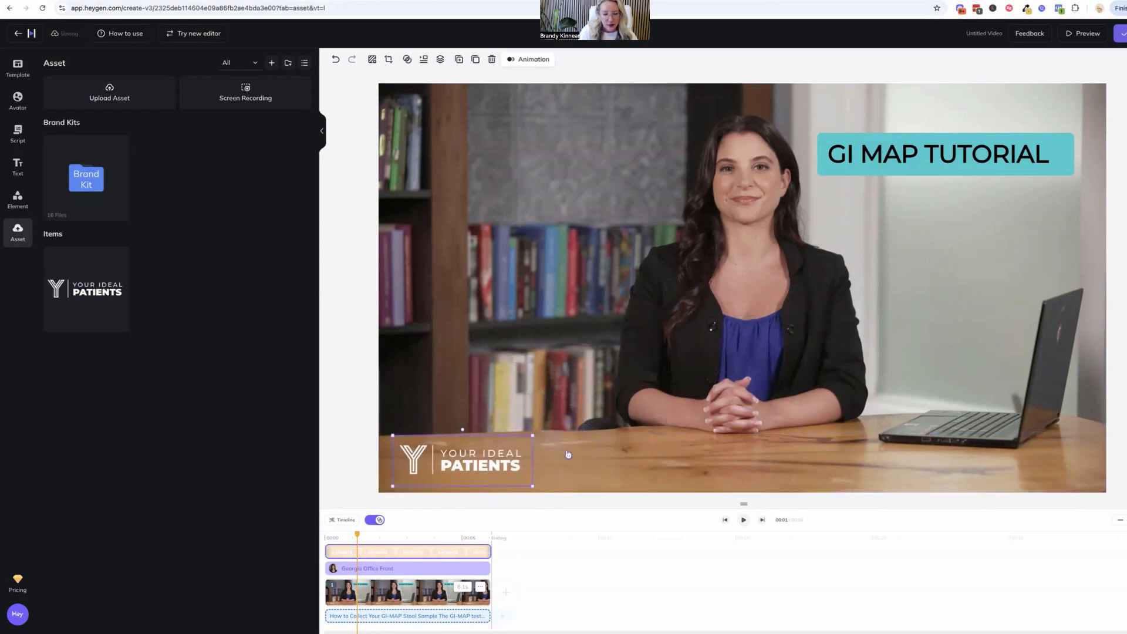
left_click(593, 454)
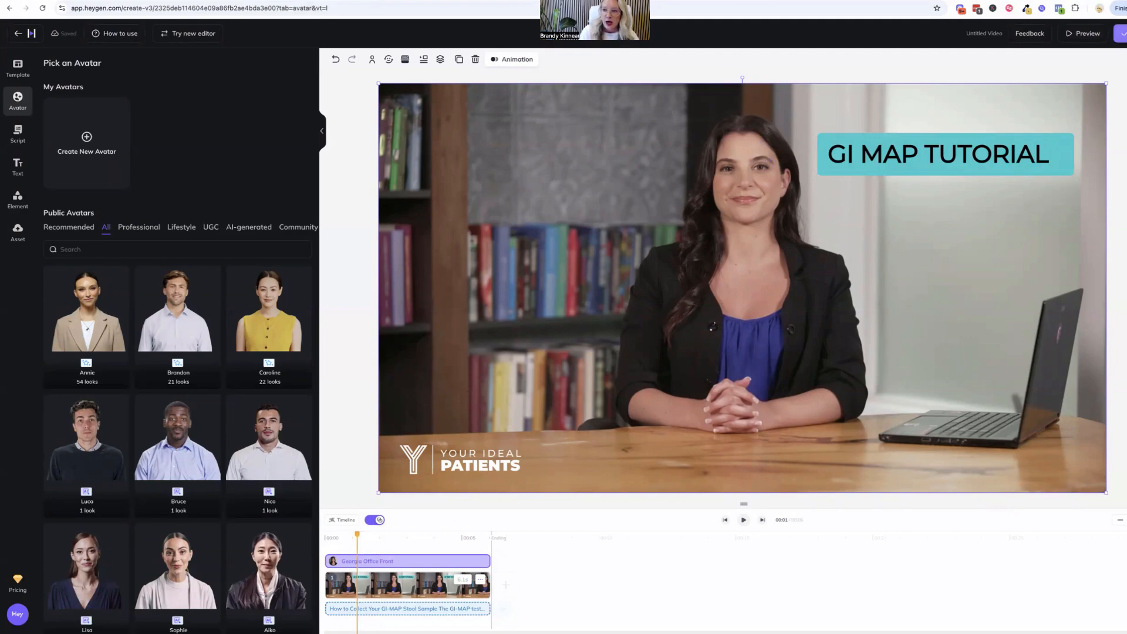
Submit the video for rendering as GI Map Tutorial in My Videos, at 1080p, 25 fps and MP4, with the HeyGen watermark off
left_click(1120, 33)
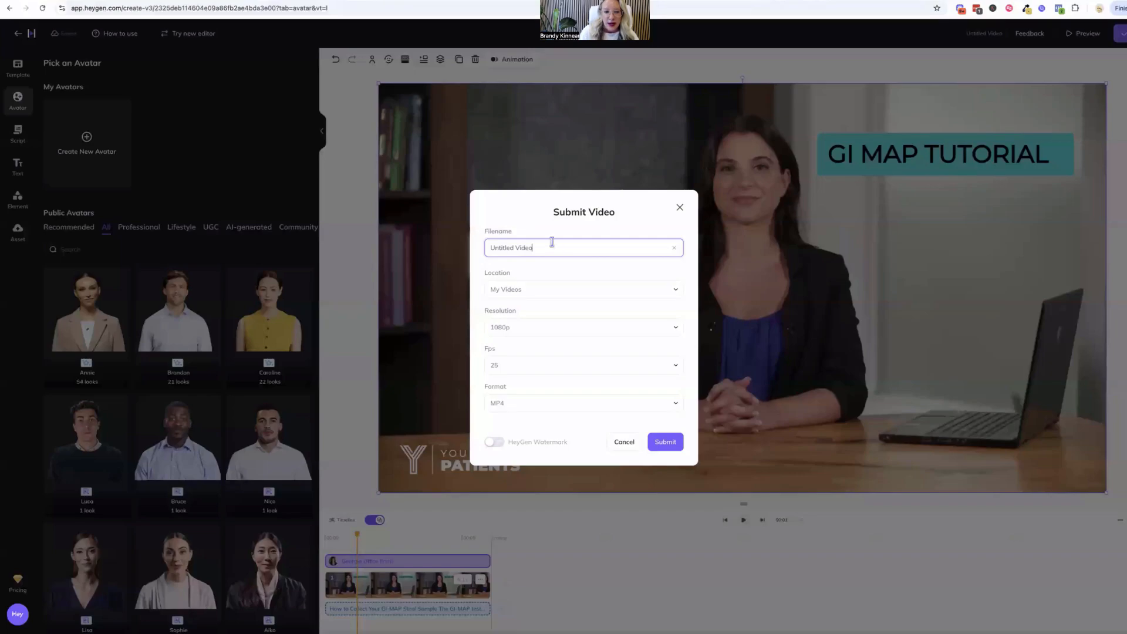
type("GI M")
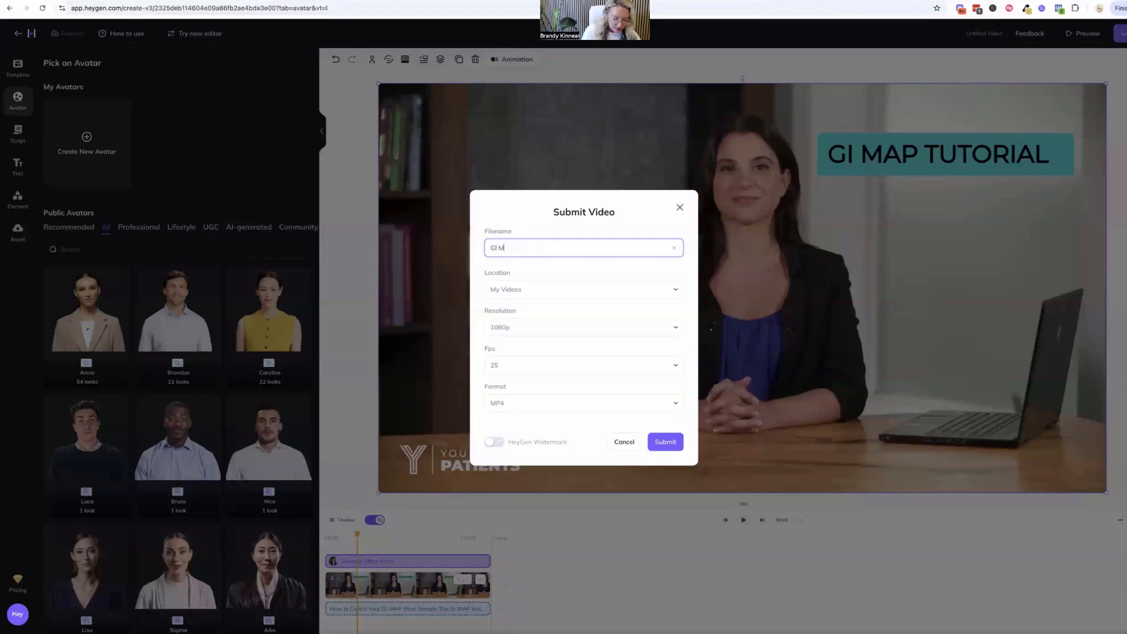
type("ap Tutorial")
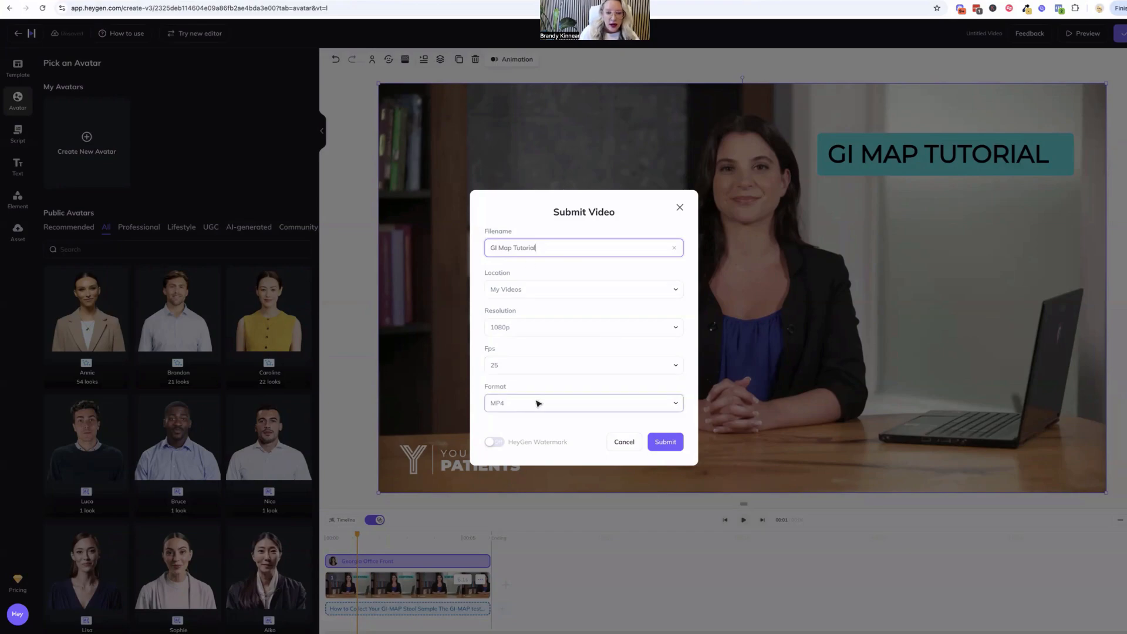
left_click(492, 442)
left_click(492, 443)
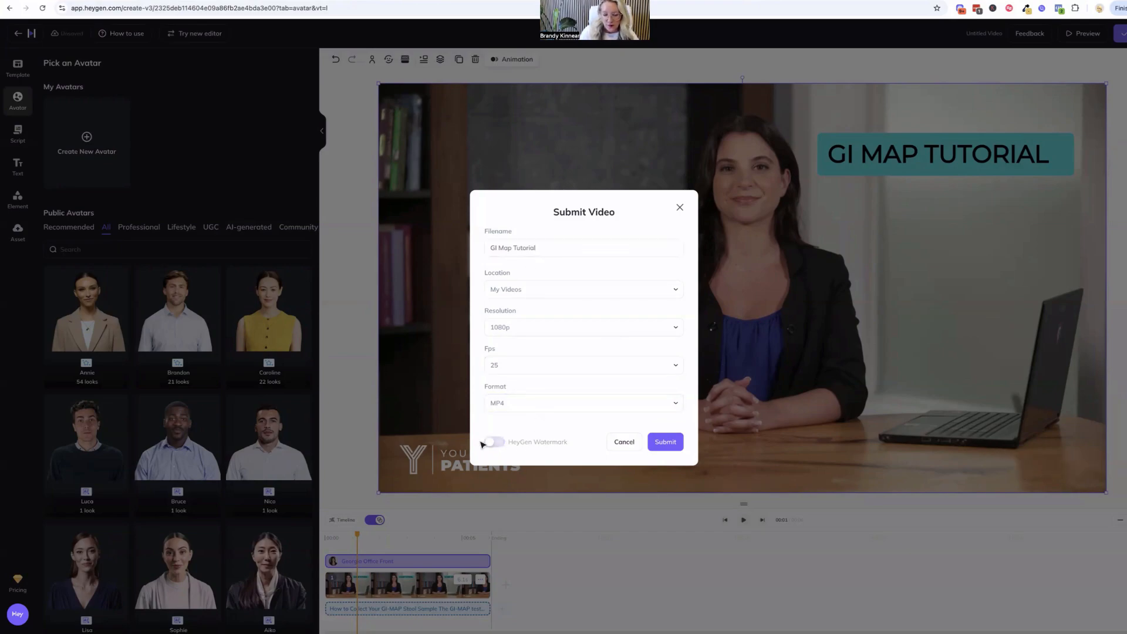
left_click(666, 442)
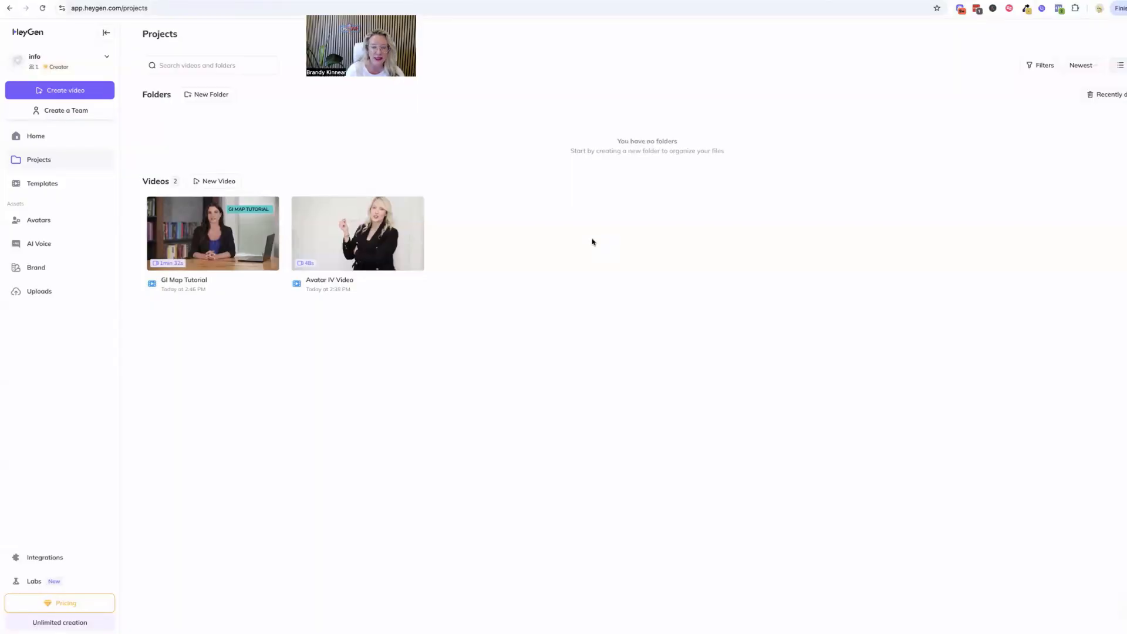
Play part of the finished Avatar IV Video and return to the projects list
left_click(357, 230)
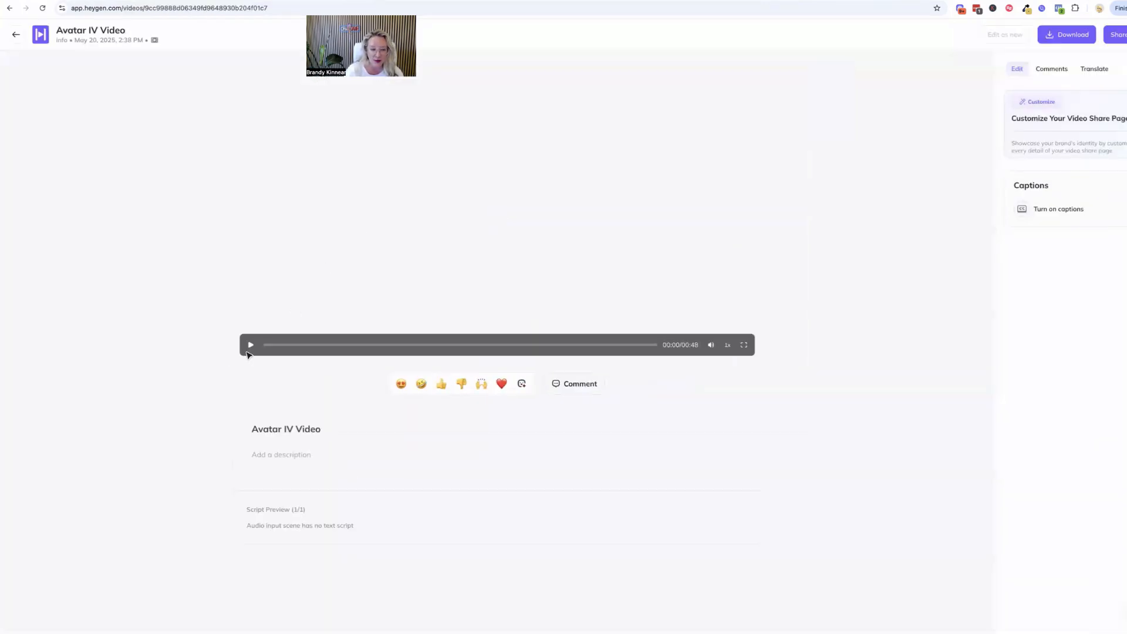
left_click(252, 346)
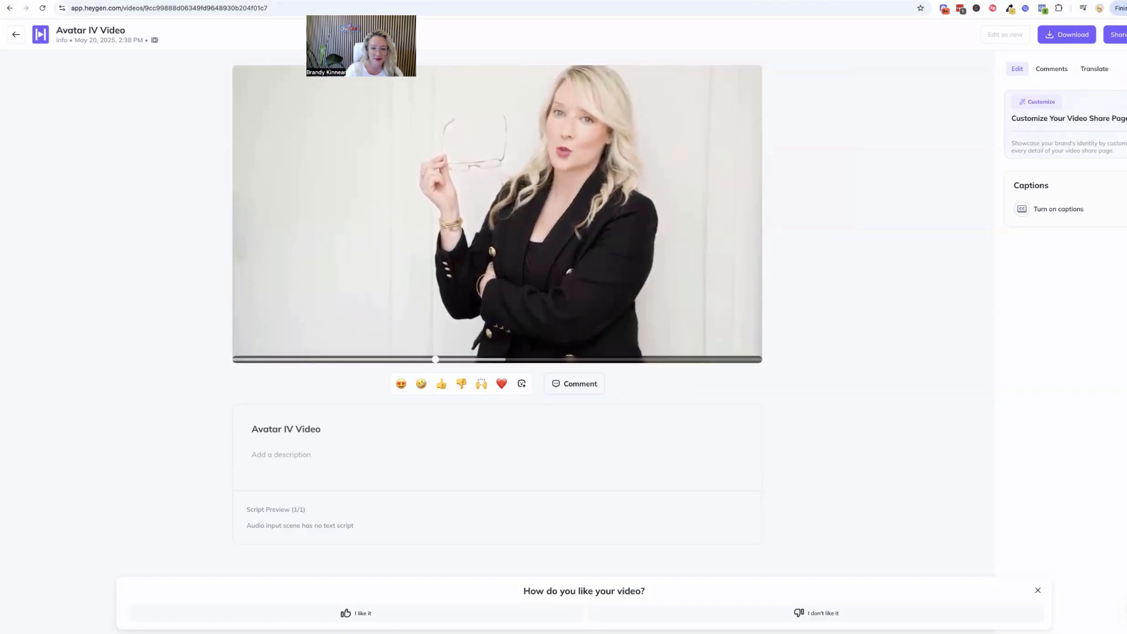
left_click(251, 345)
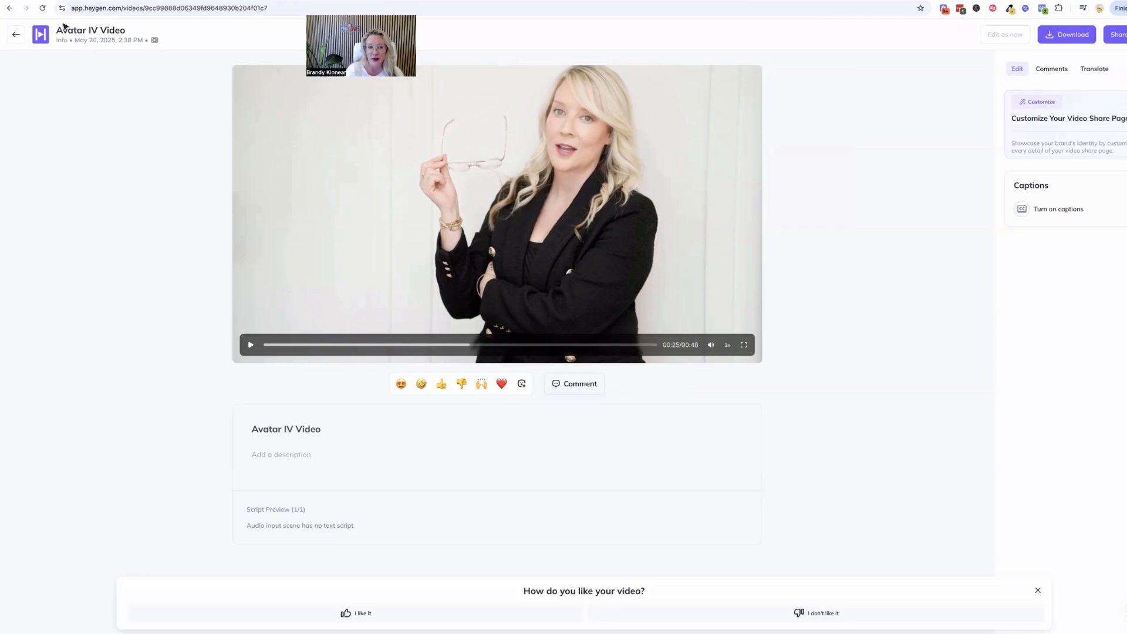
left_click(17, 36)
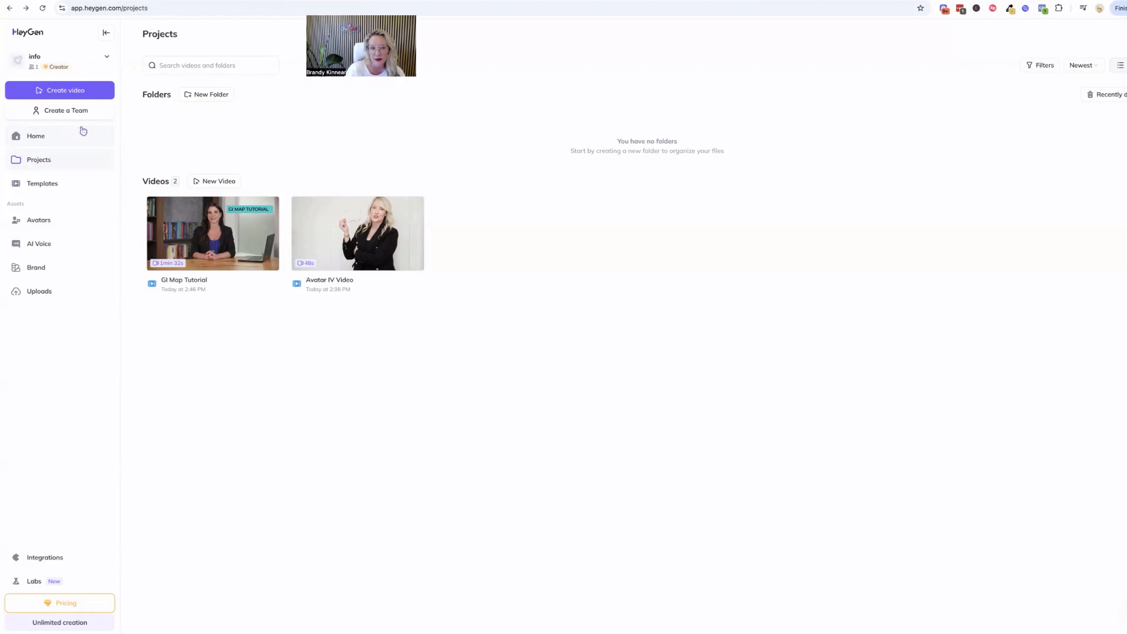
Play the rendered GI Map Tutorial video and pause it about halfway through
left_click(211, 235)
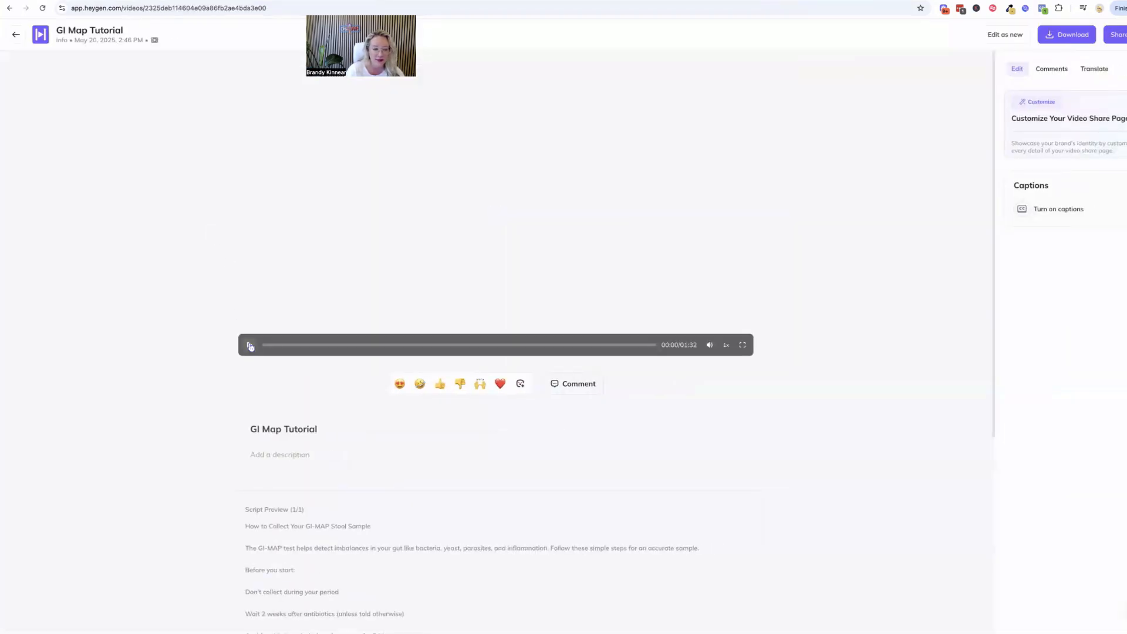
left_click(250, 347)
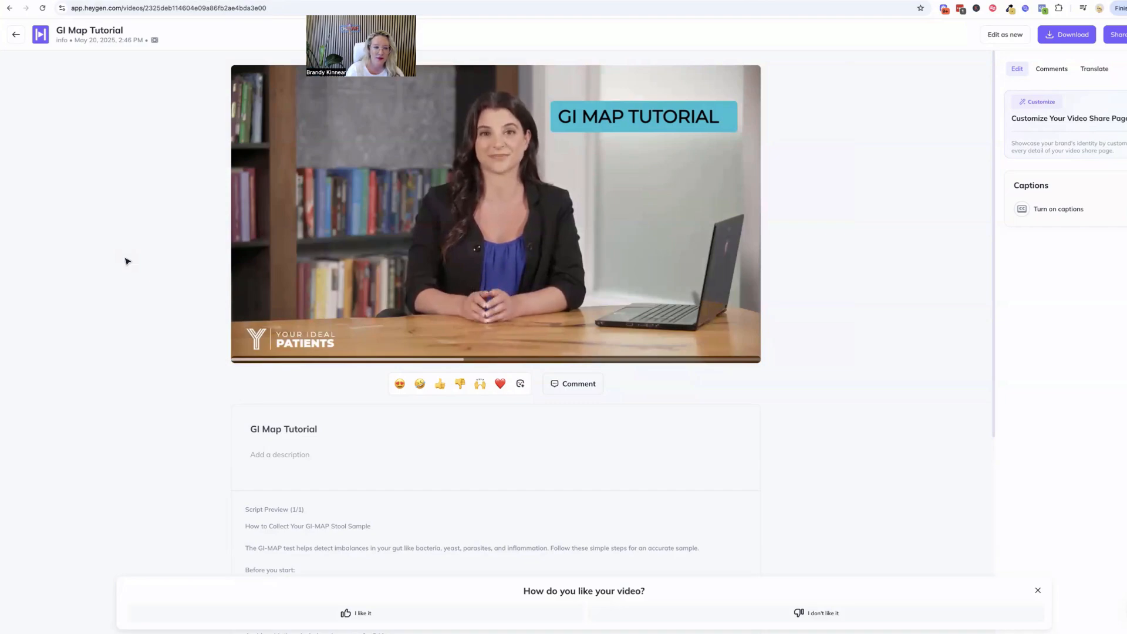
left_click(419, 291)
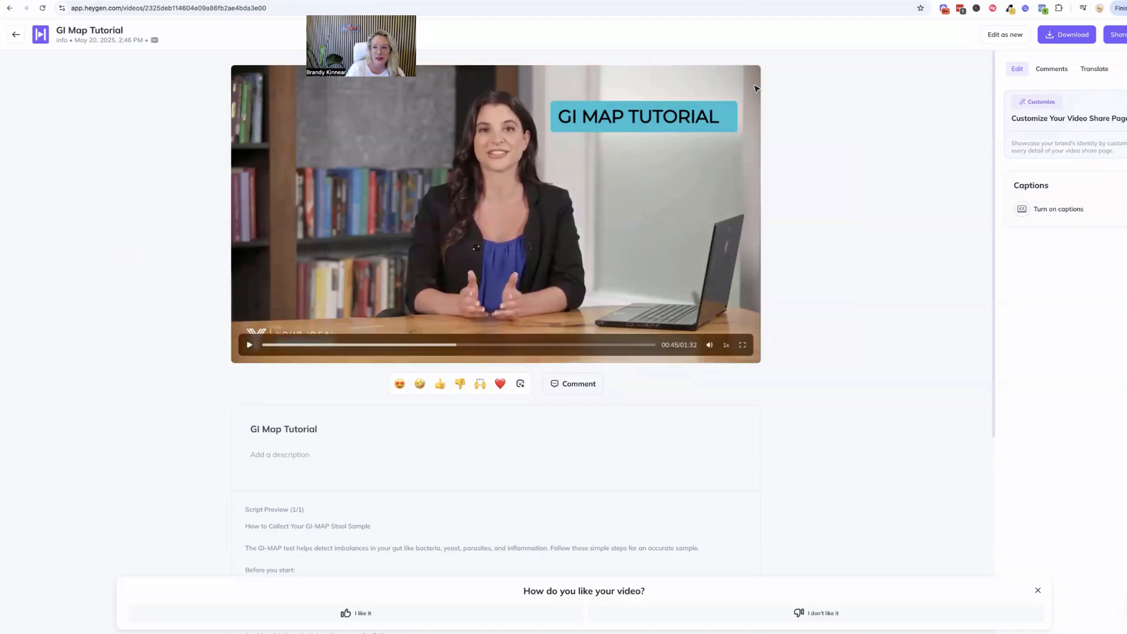
Open GI Map Tutorial for editing as a new video and retype the word Sample ending the script's first line
left_click(996, 36)
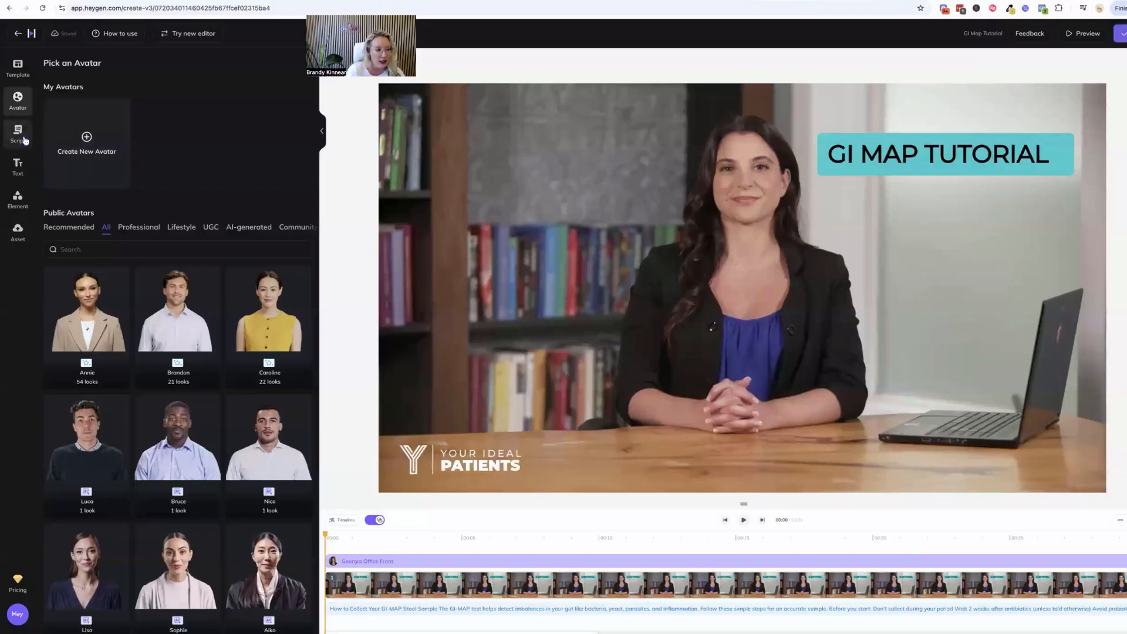
left_click(18, 134)
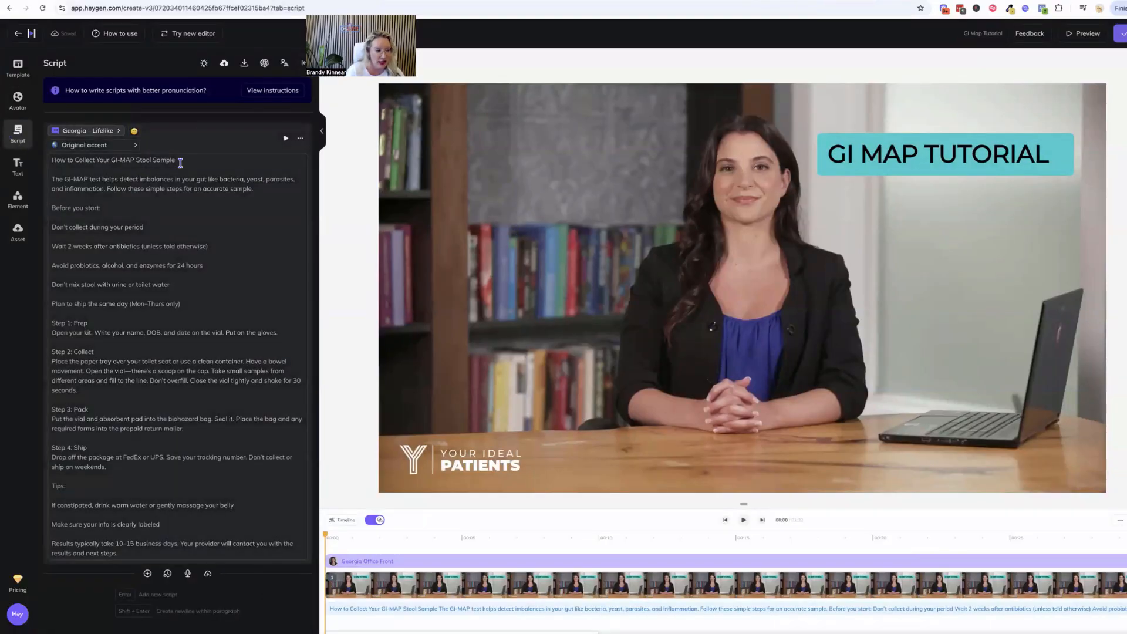
left_click(180, 160)
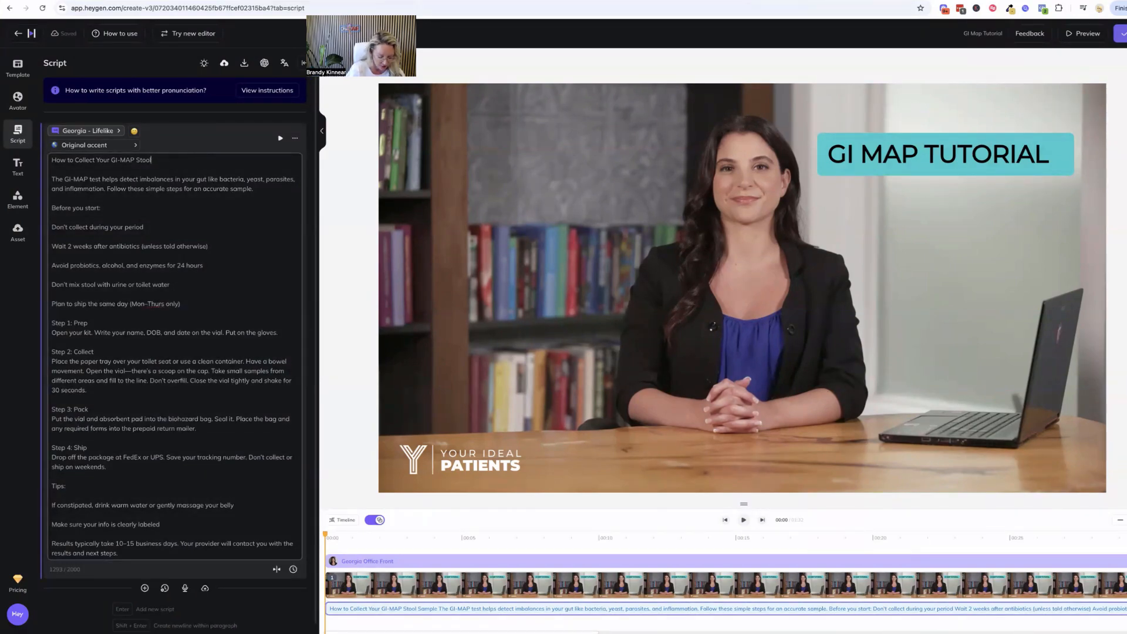
type("Sample")
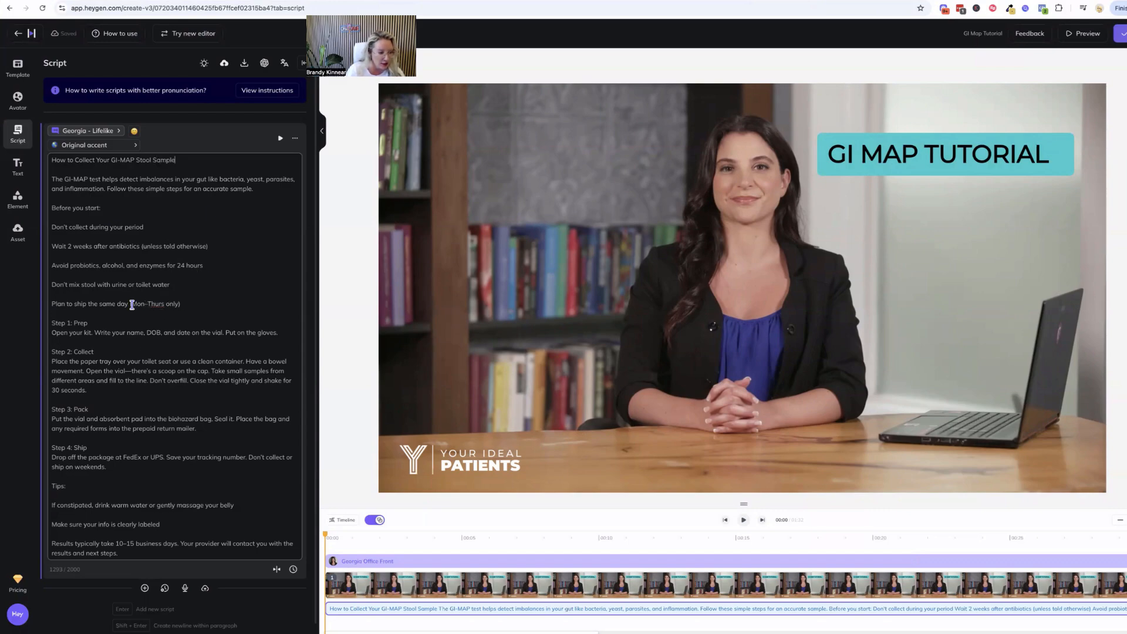
Change the parenthesized shipping days in the script to Monday to Thursday Only
left_click_drag(131, 304, 184, 304)
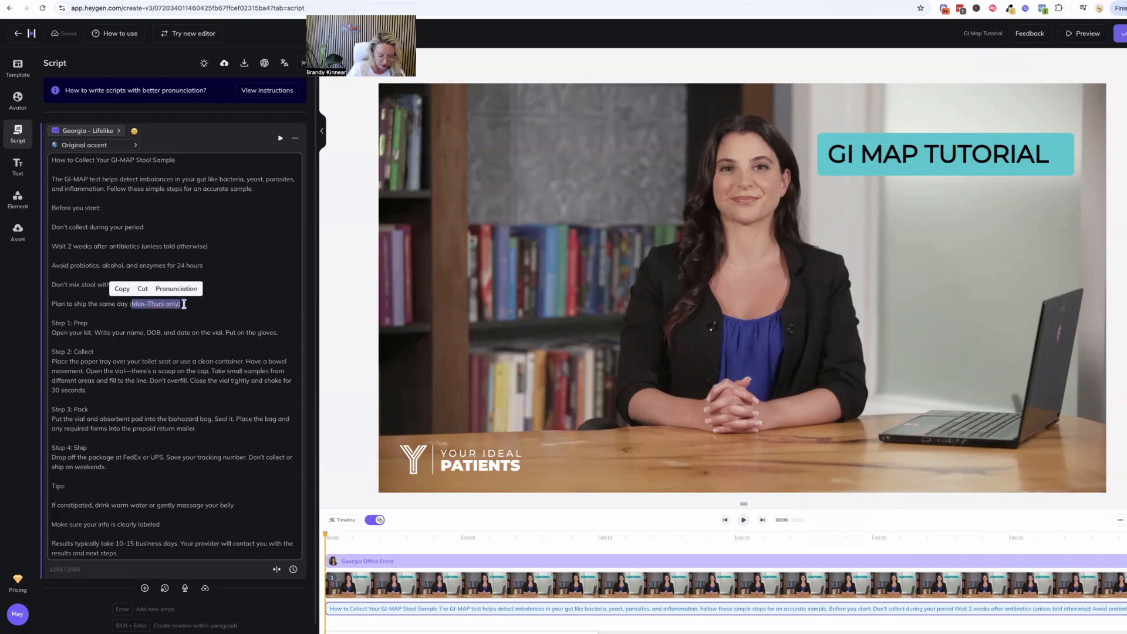
type("Monday to Th")
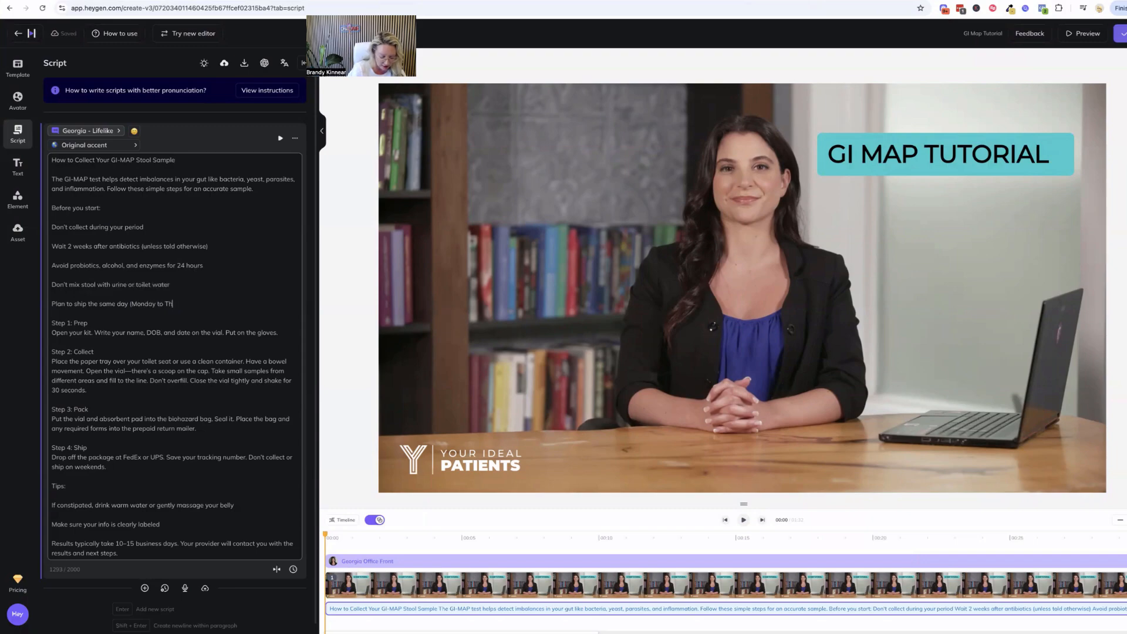
type("ursday Only")
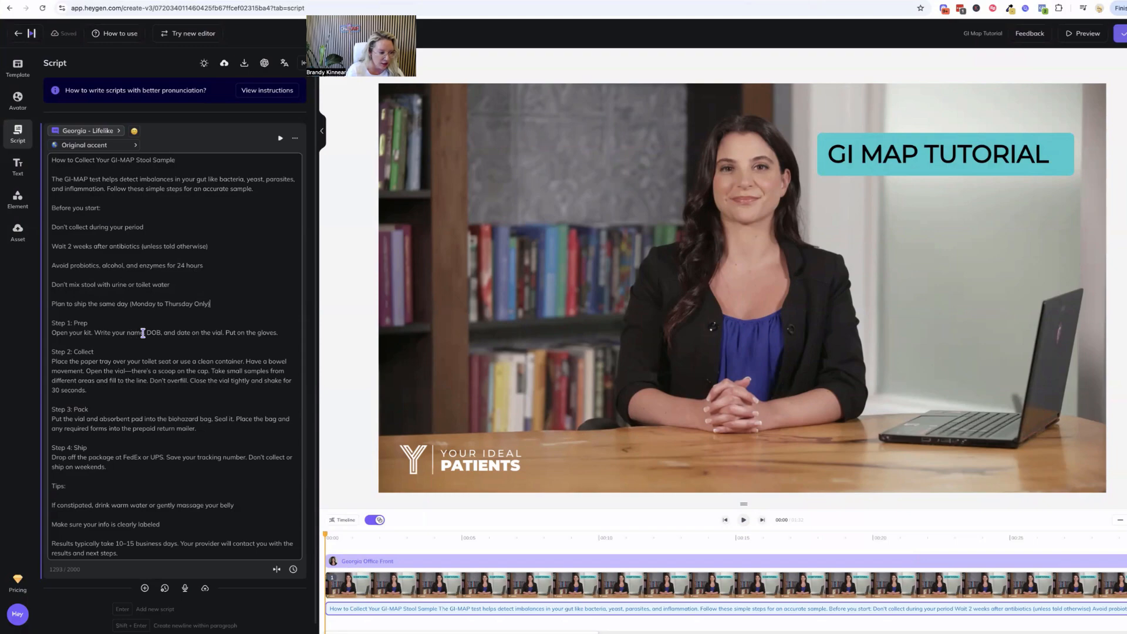
Replace the abbreviation DOB in the script's Step 1 with Date of birth and check the remaining text
left_click_drag(147, 330, 159, 331)
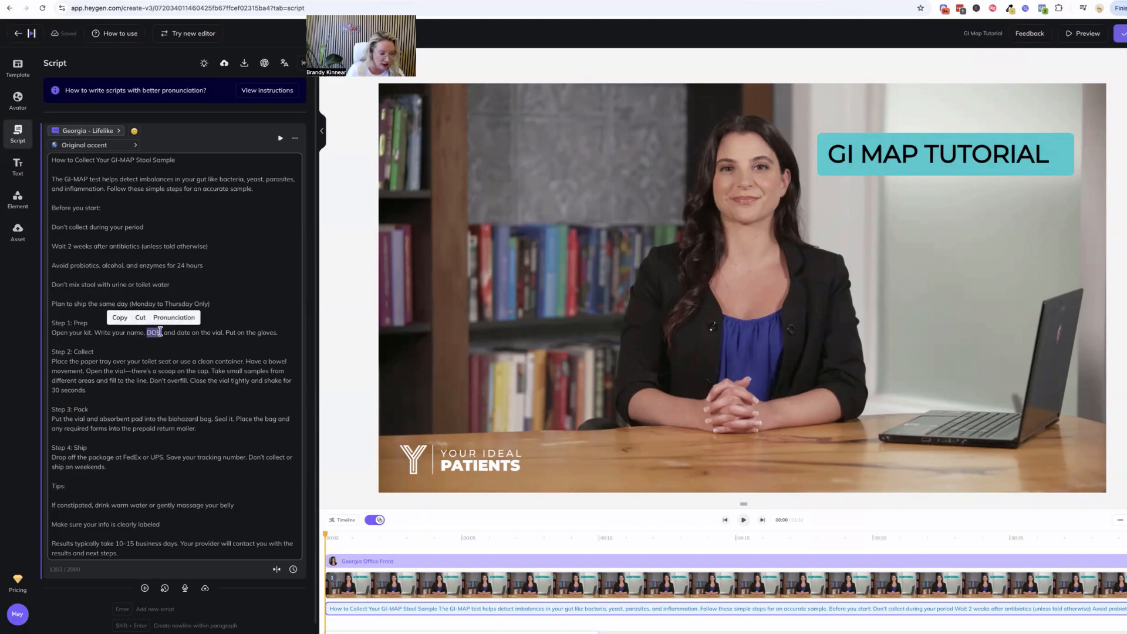
type("Date of birth")
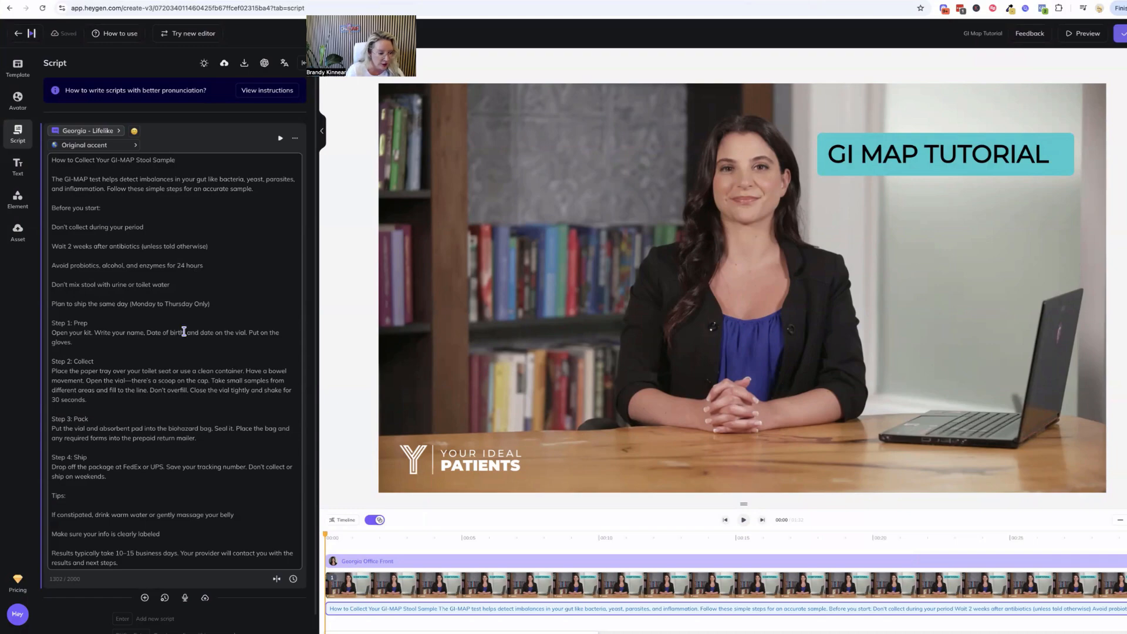
scroll(136, 393, "down", 1)
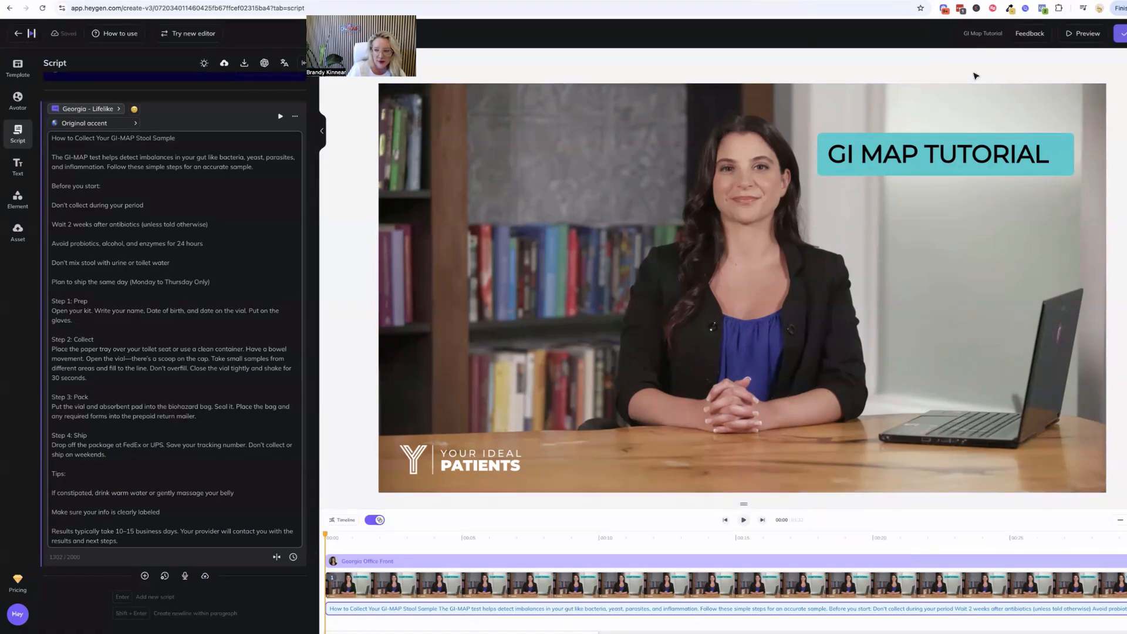
Preview the revised video and submit it as GI Map Tutorial in My Videos at 1080p, 25 fps and MP4
left_click(1080, 37)
left_click(583, 333)
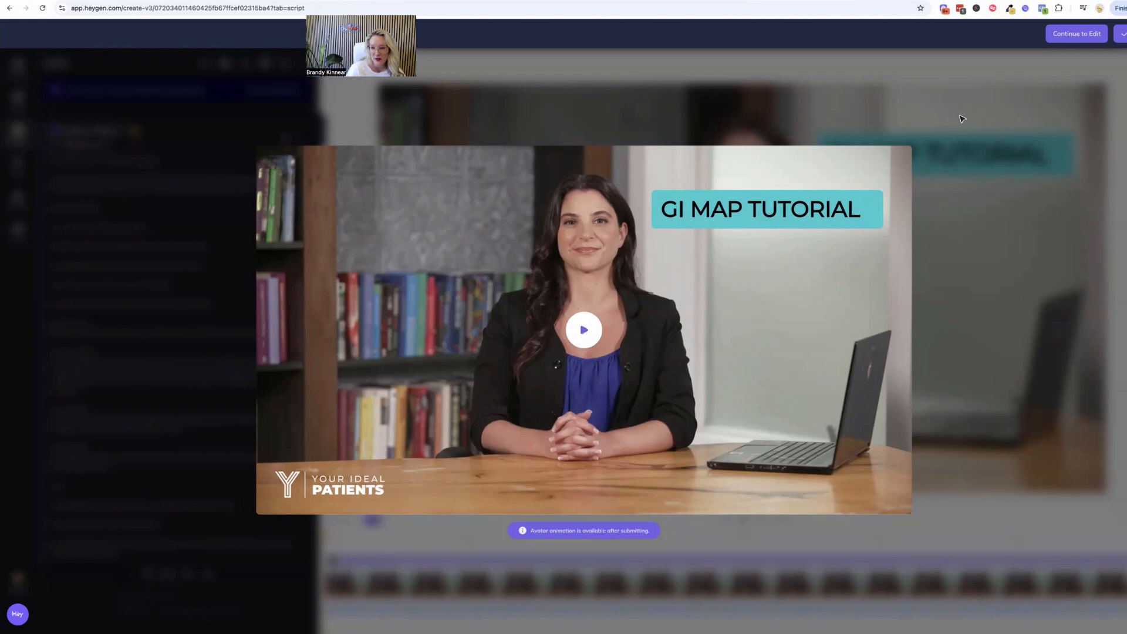
left_click(1120, 34)
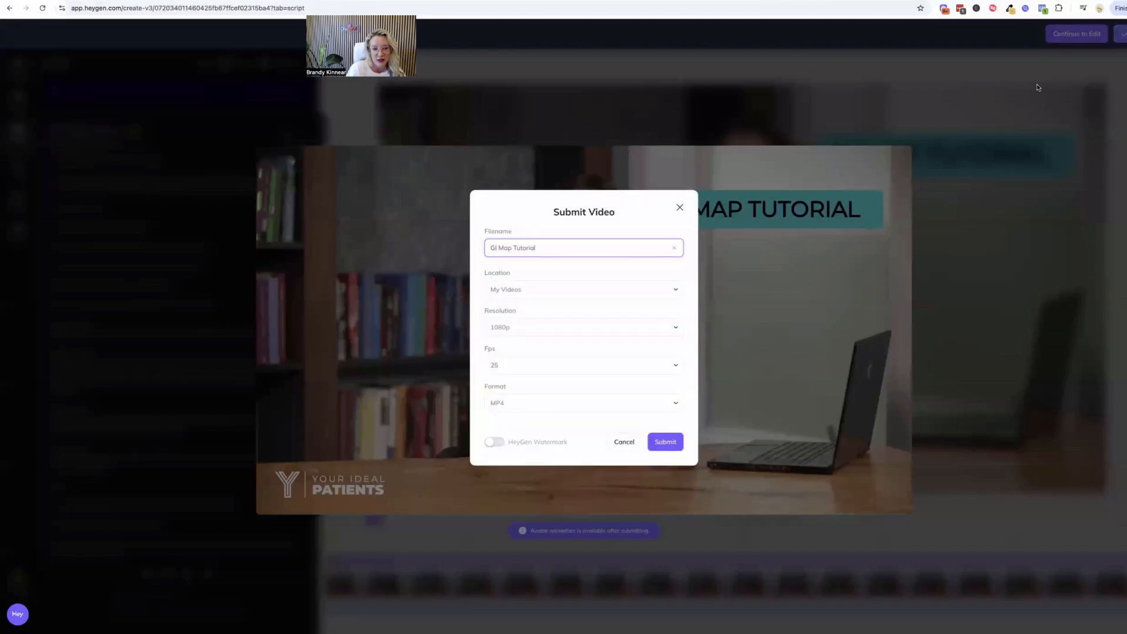
left_click(665, 443)
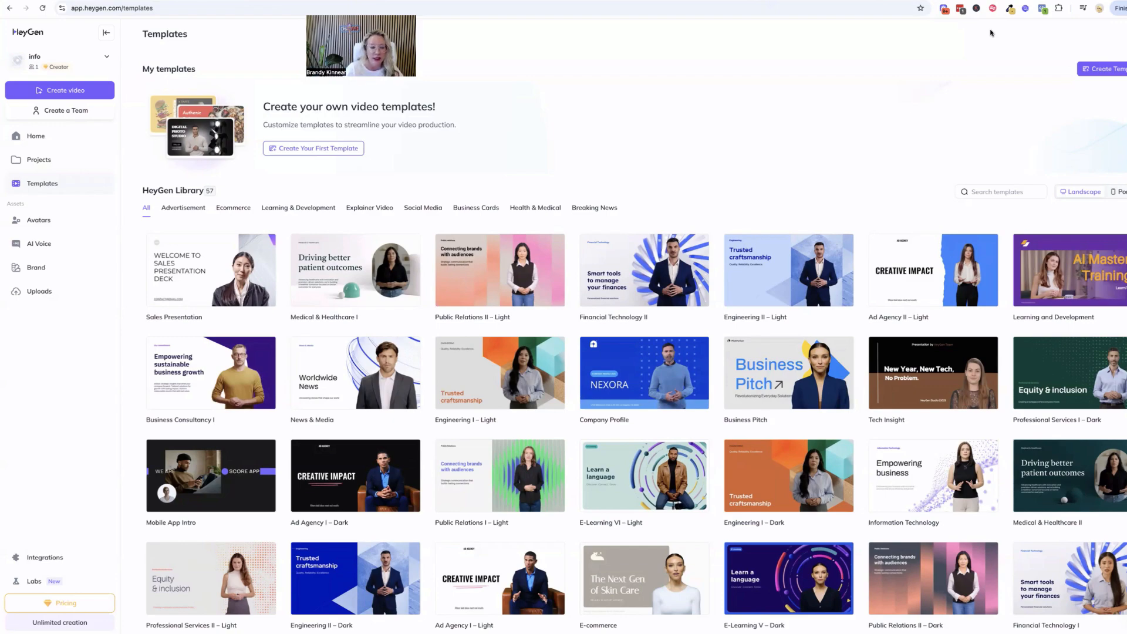
Create a new AI Studio video from the landscape Medical & Healthcare I template
left_click(354, 268)
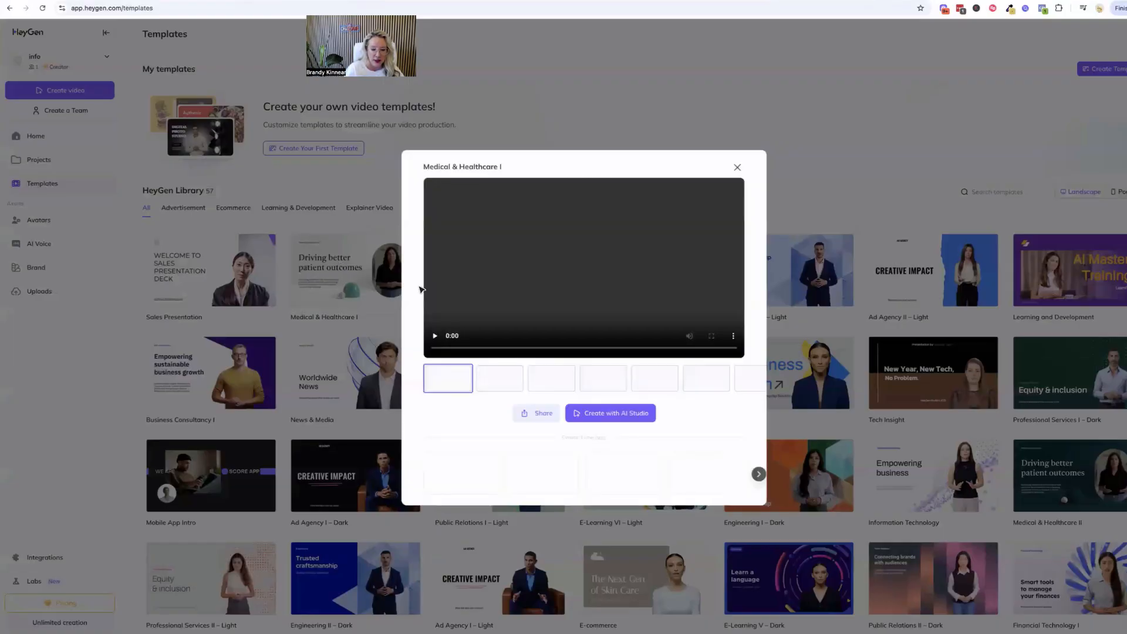
left_click(607, 414)
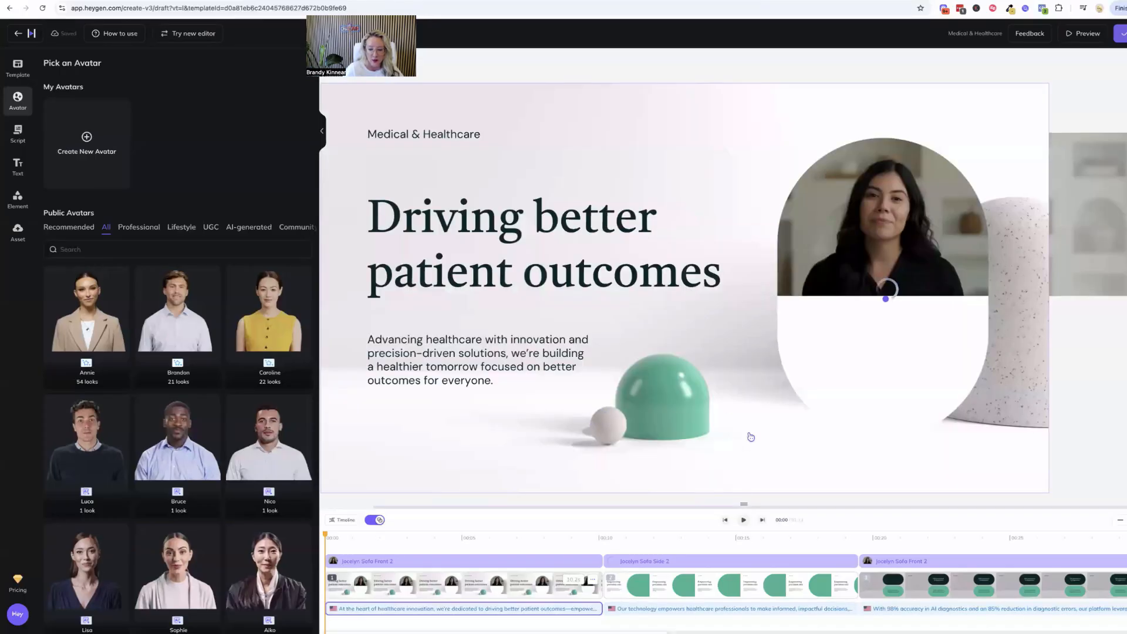
Step forward and back through the healthcare template's scenes to examine their layouts and content
left_click(763, 521)
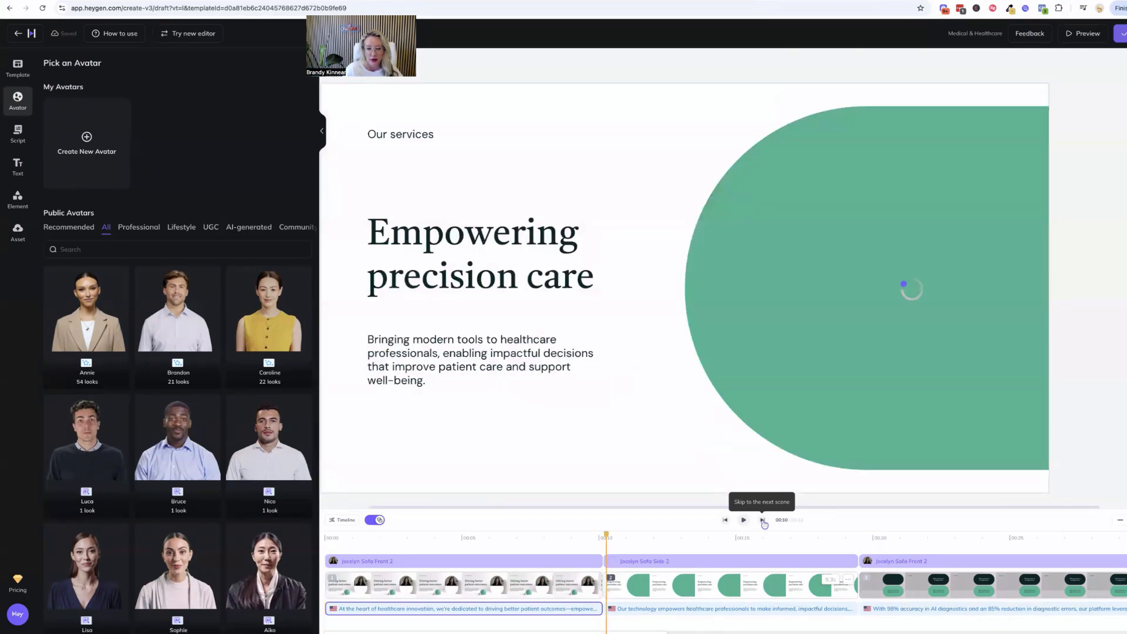
left_click(762, 521)
left_click(763, 521)
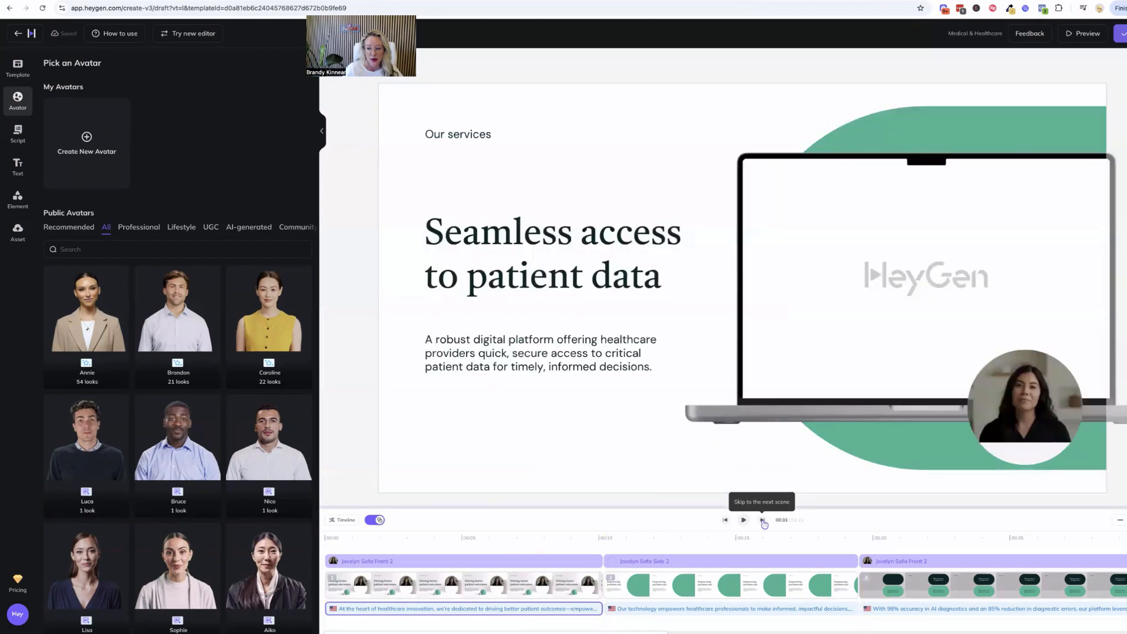
left_click(763, 521)
left_click(762, 521)
left_click(763, 521)
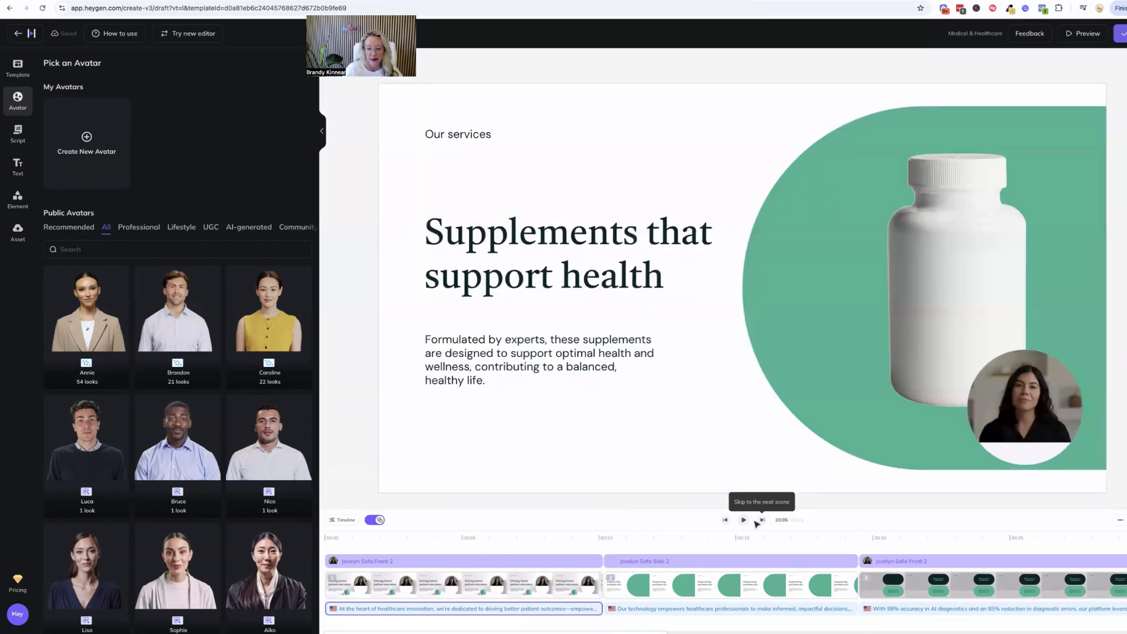
left_click(726, 521)
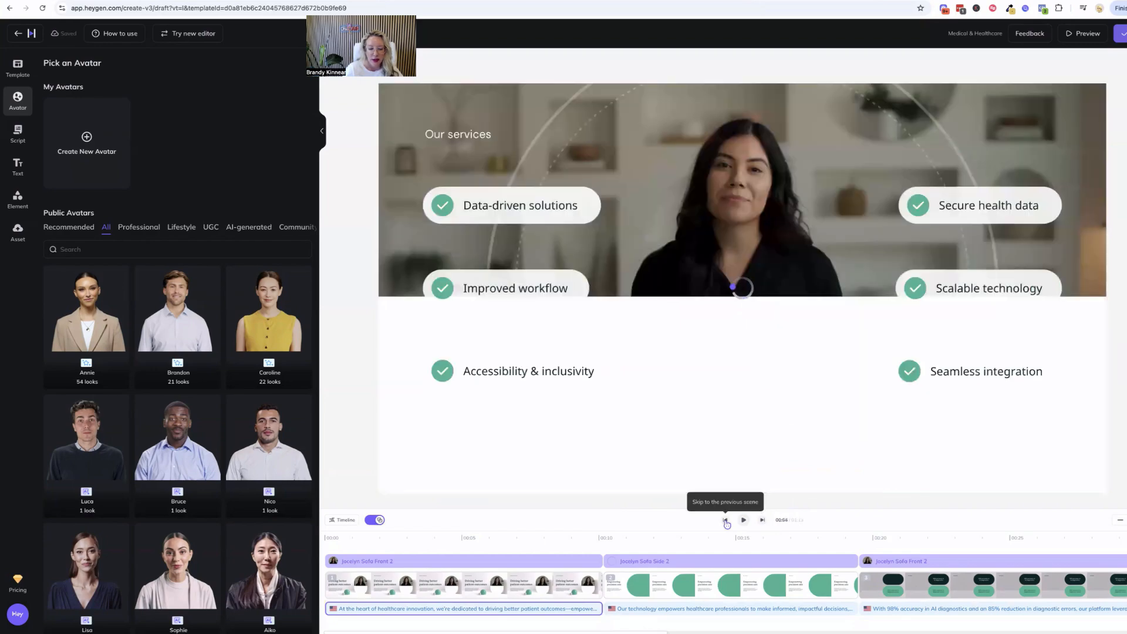
left_click(727, 521)
left_click(726, 521)
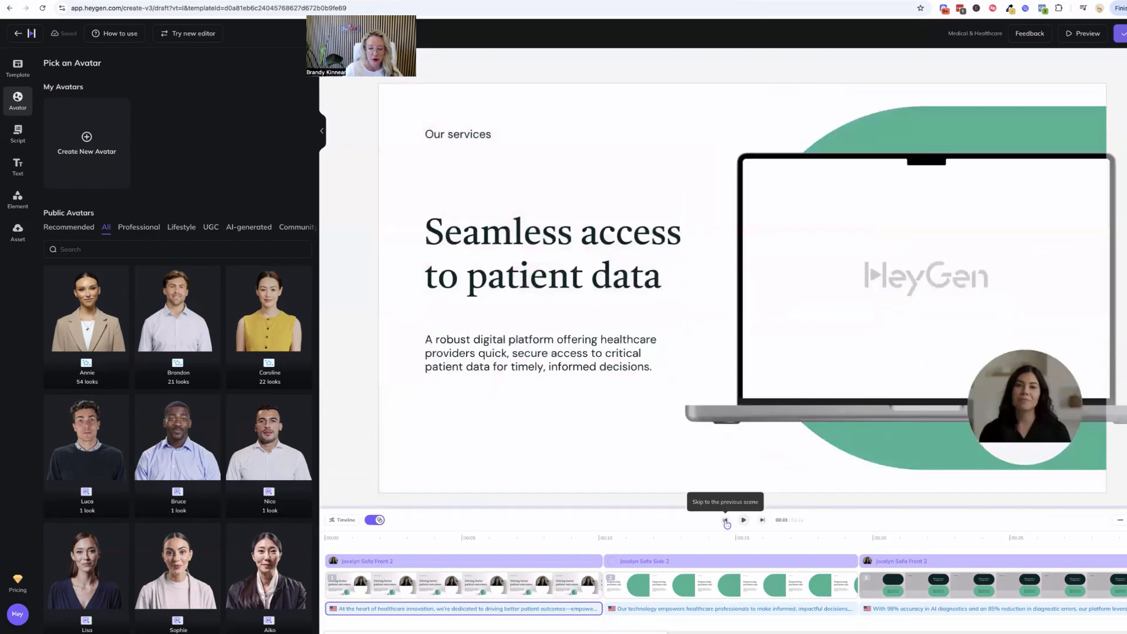
left_click(726, 520)
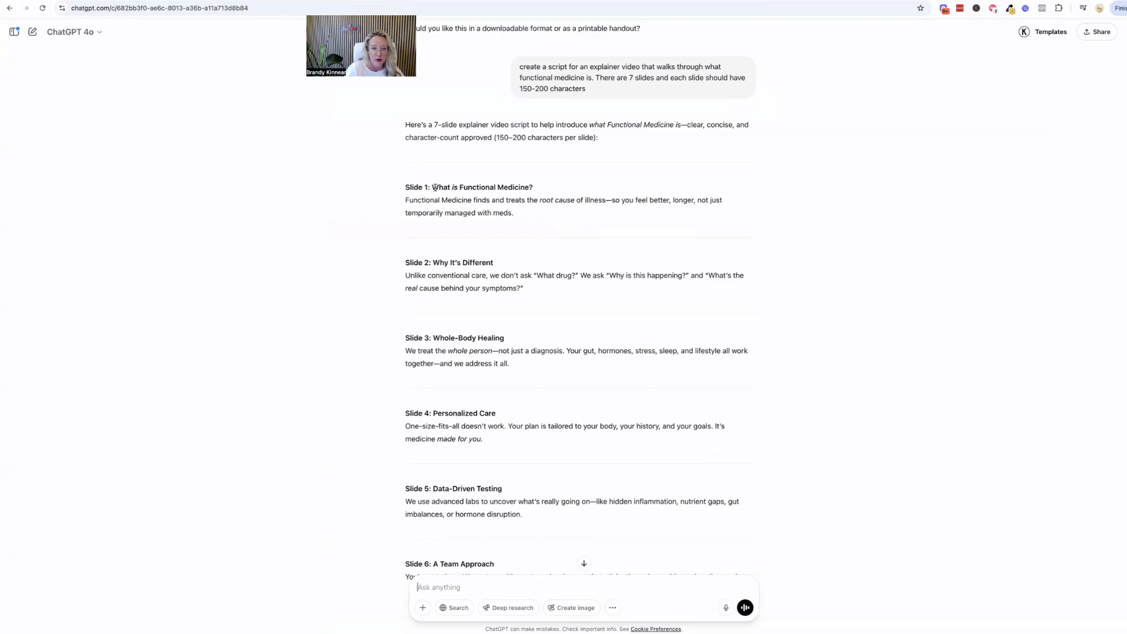
Copy the Slide 1 heading and text, What is Functional Medicine?, from ChatGPT and replace the first scene's script in HeyGen with it
left_click_drag(432, 187, 516, 216)
key("super+c")
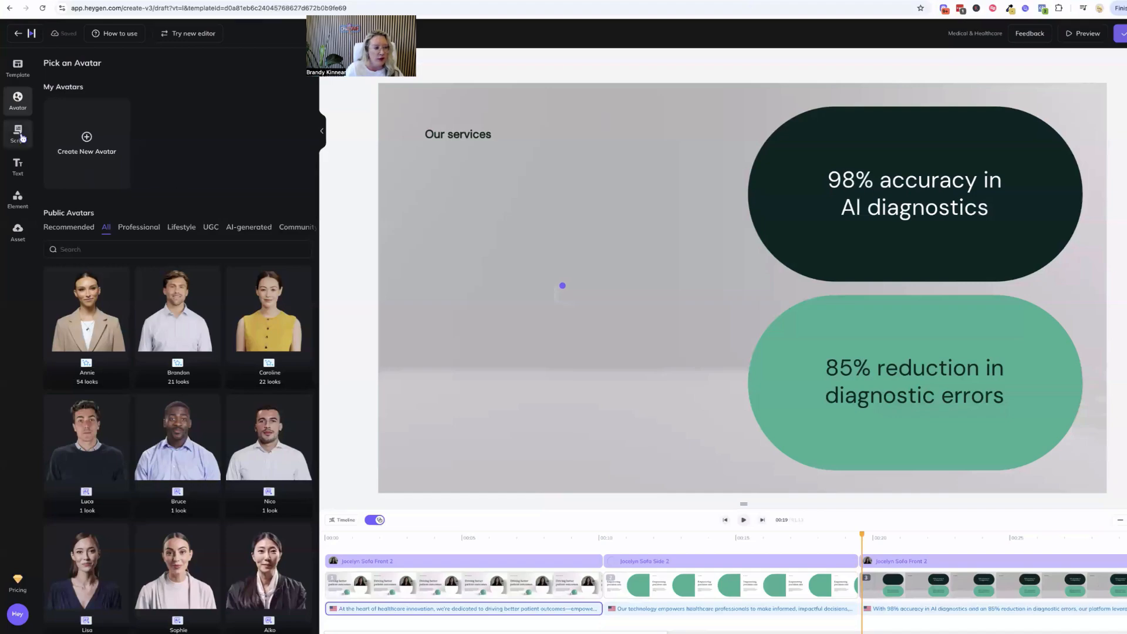
left_click(20, 137)
left_click_drag(52, 158, 86, 188)
key("super+v")
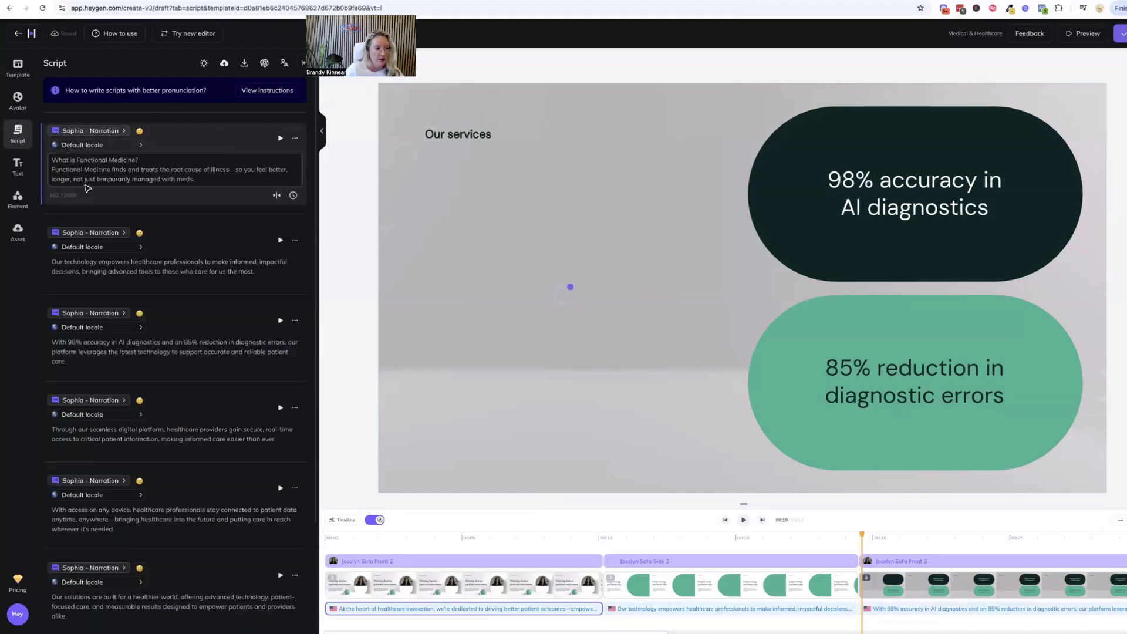
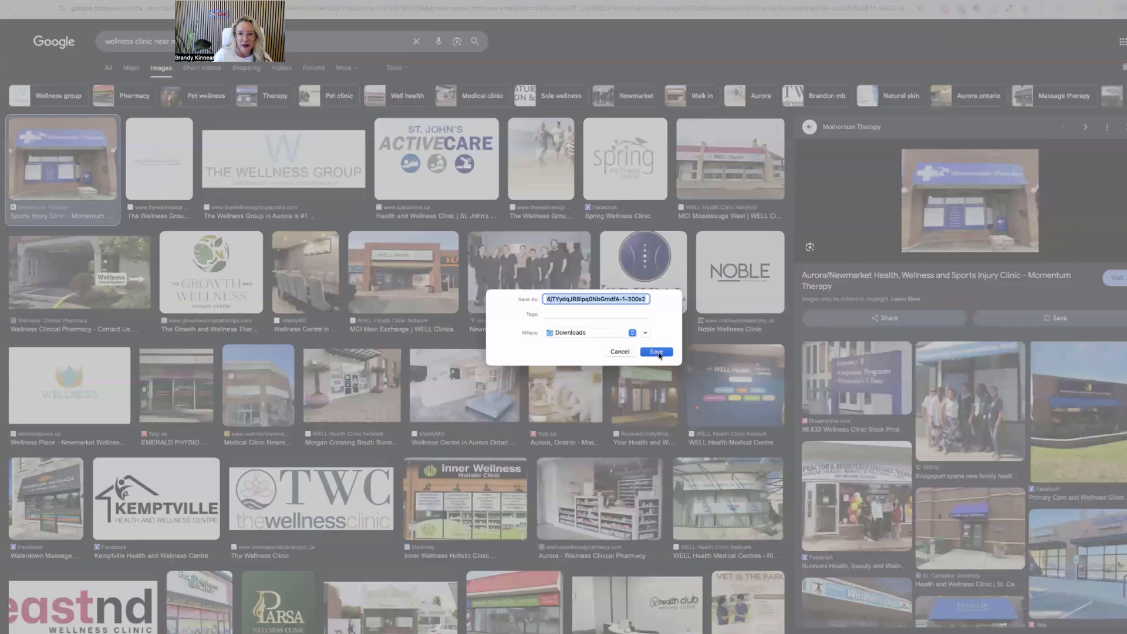
Save the Momentum Therapy storefront image to Downloads, upload it to HeyGen's assets and place it in the laptop mockup
key("Return")
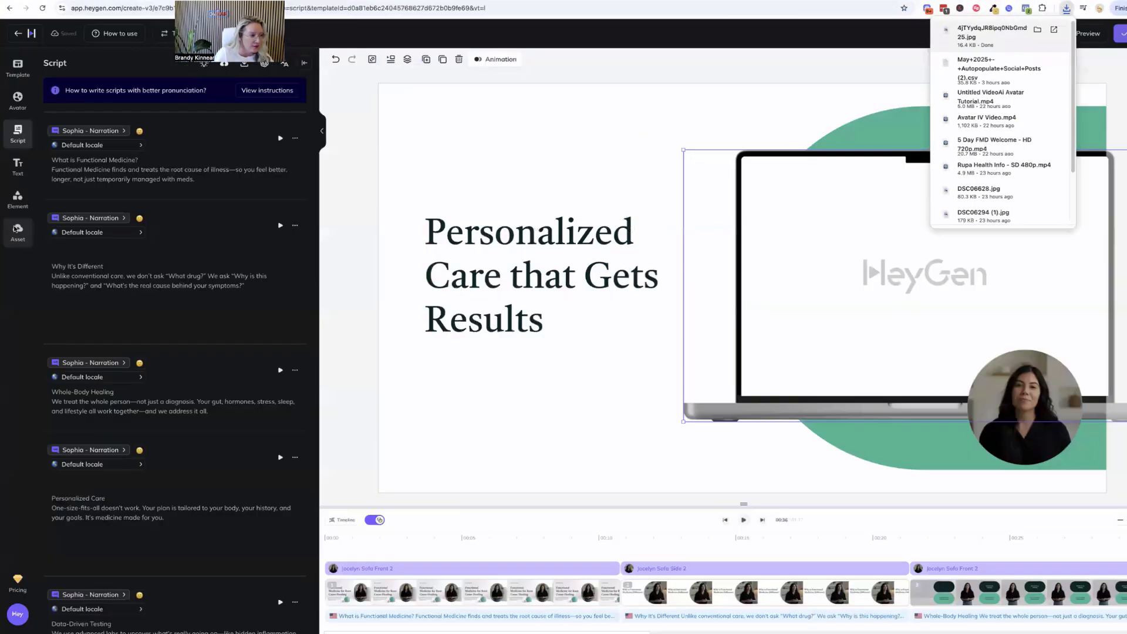
left_click(16, 229)
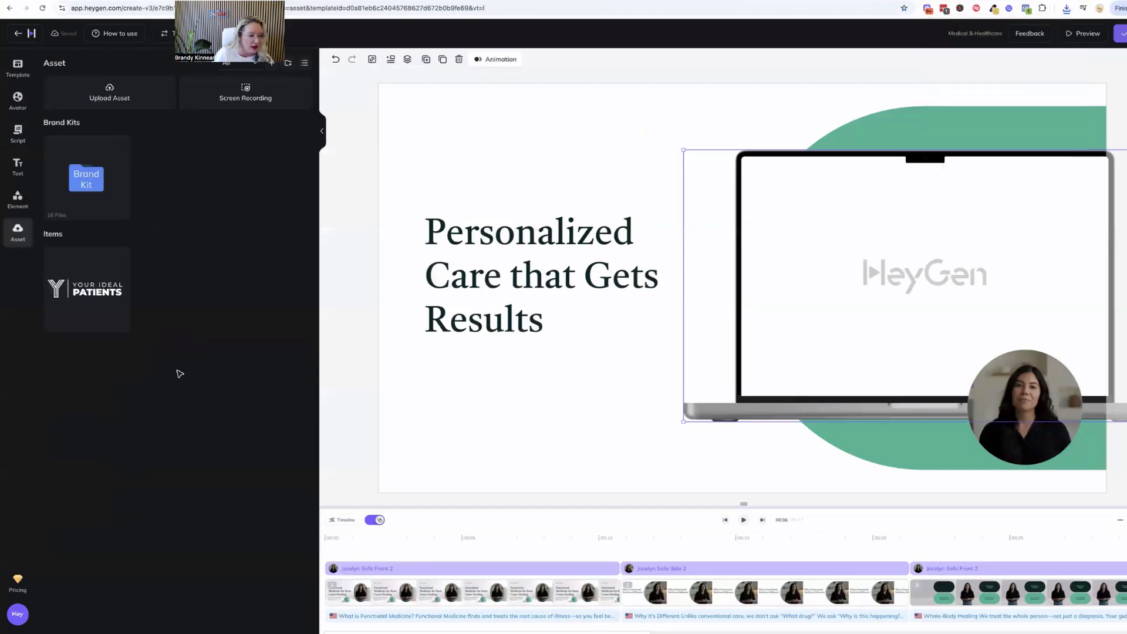
left_click(104, 93)
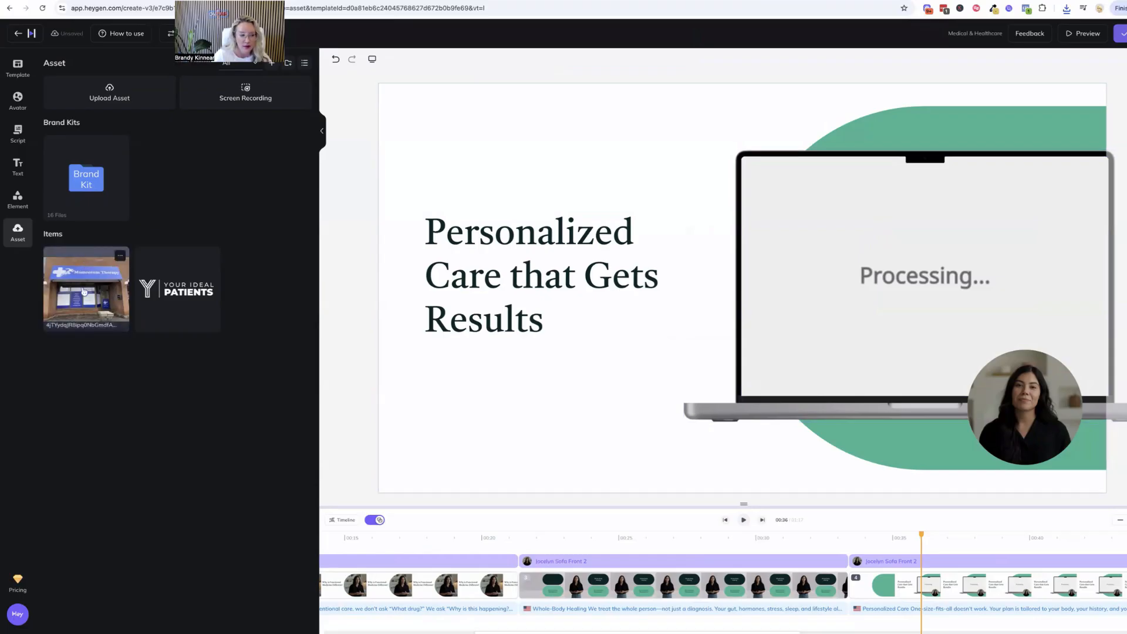
left_click(84, 292)
left_click_drag(758, 285, 904, 294)
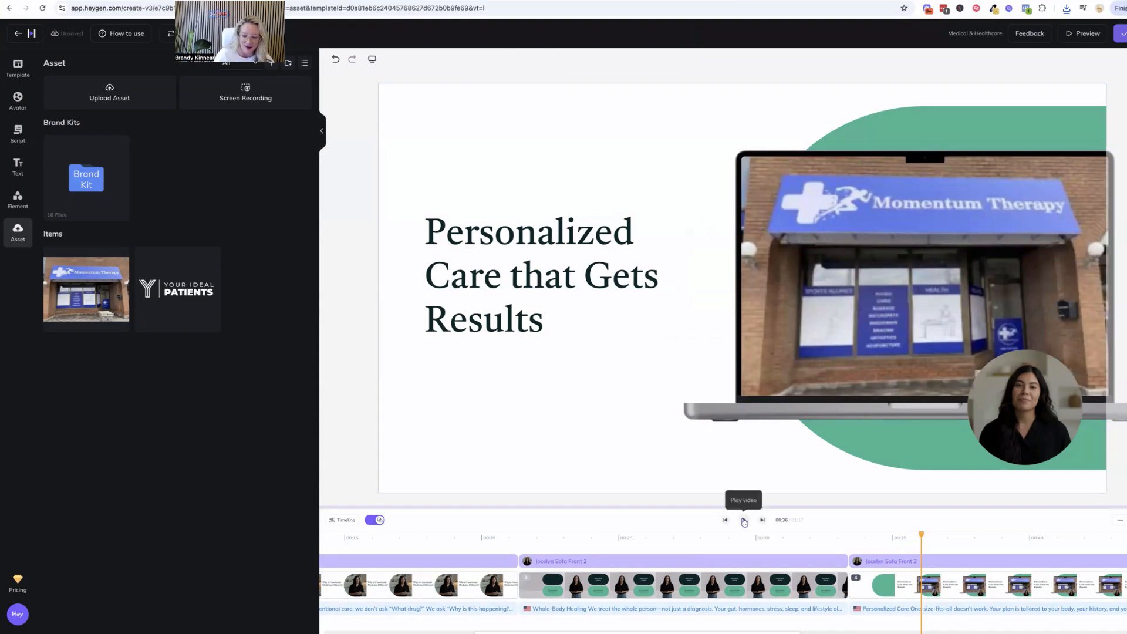
Play ahead to the phone mockup scene and replace its heading with Functional Lab Testing for Real Data
left_click(743, 520)
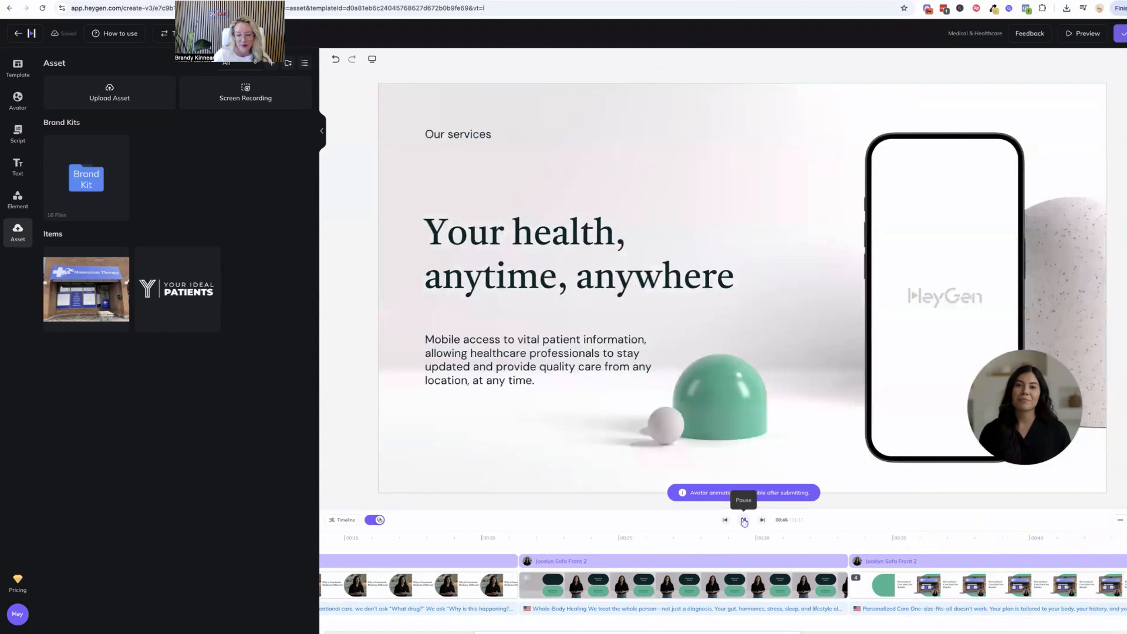
key("BackSpace")
key("BackSpace")
key("BackSpace")
key("BackSpace")
key("BackSpace")
key("BackSpace")
key("BackSpace")
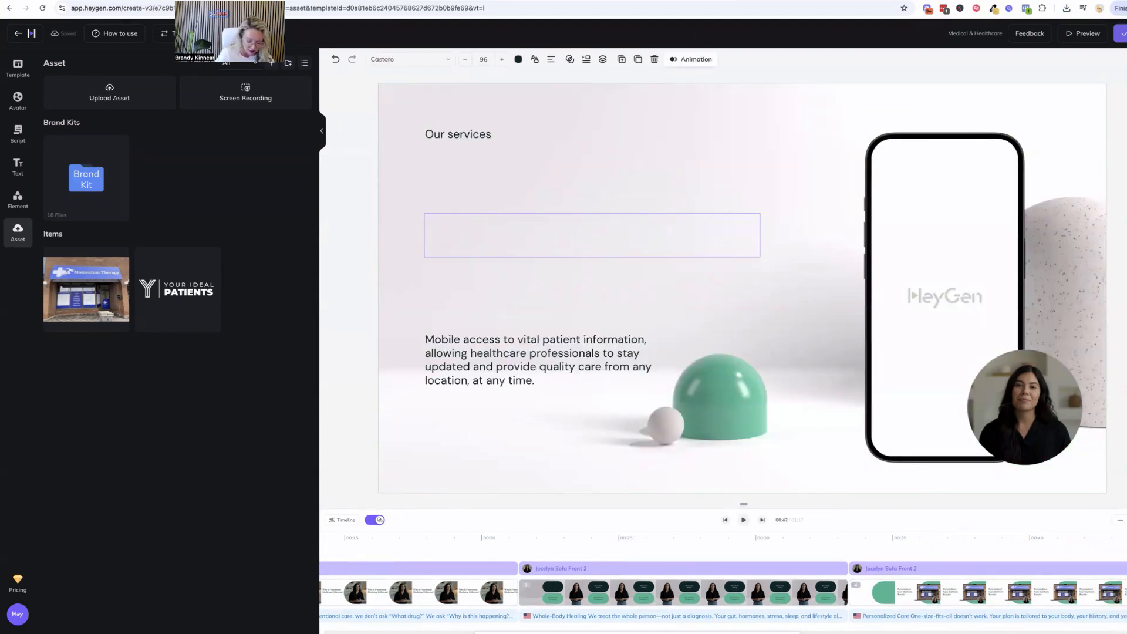
type("Functional ")
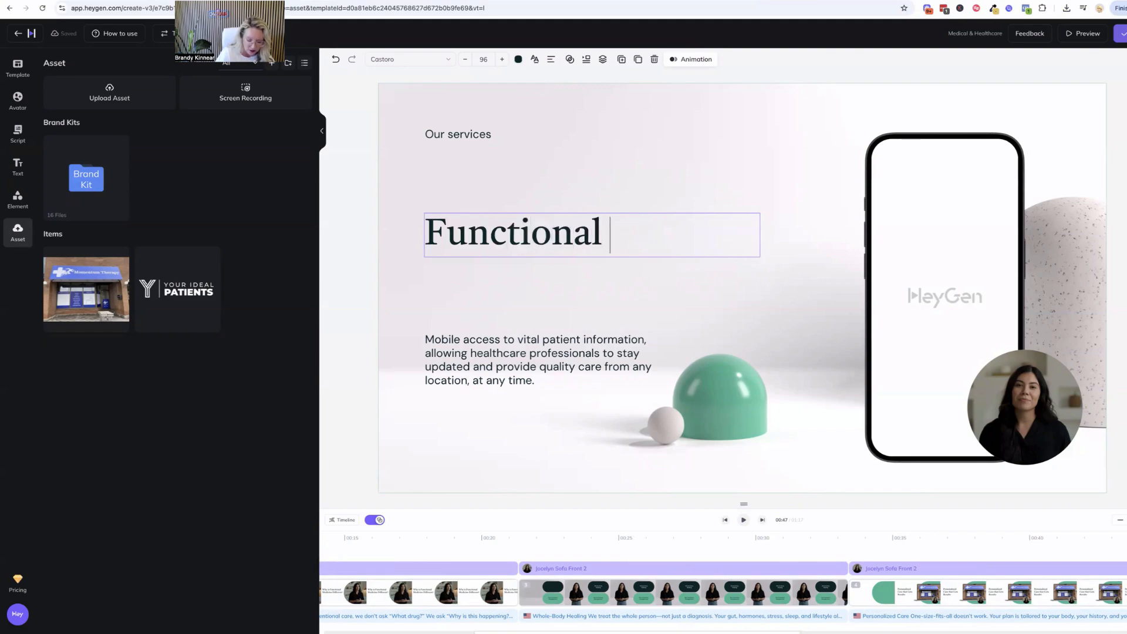
type("Lab Testing")
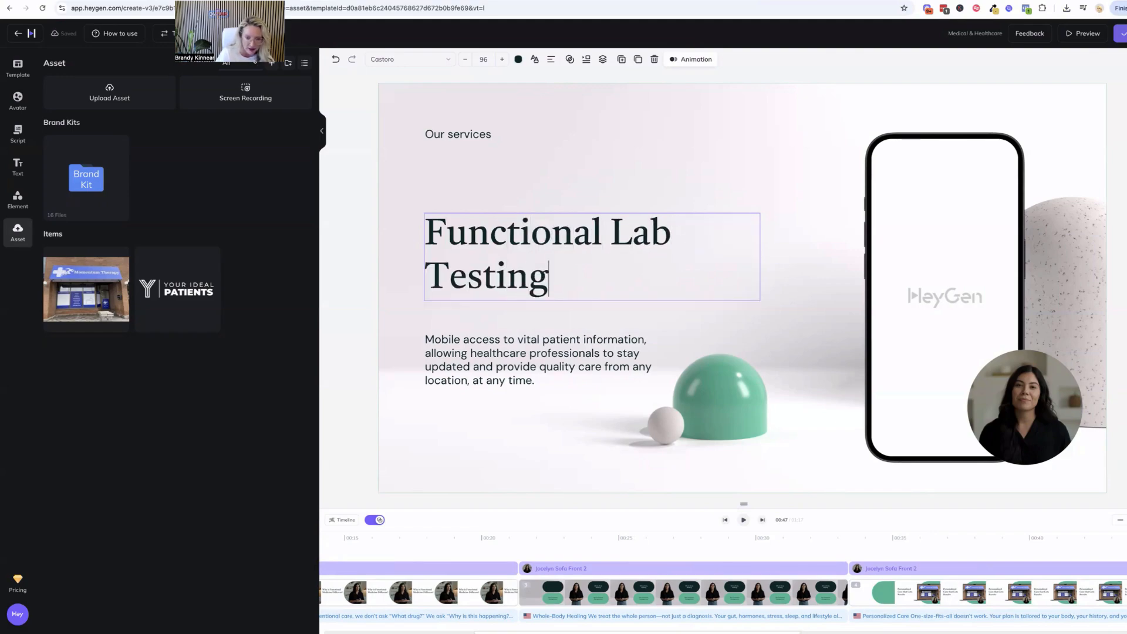
type(" for")
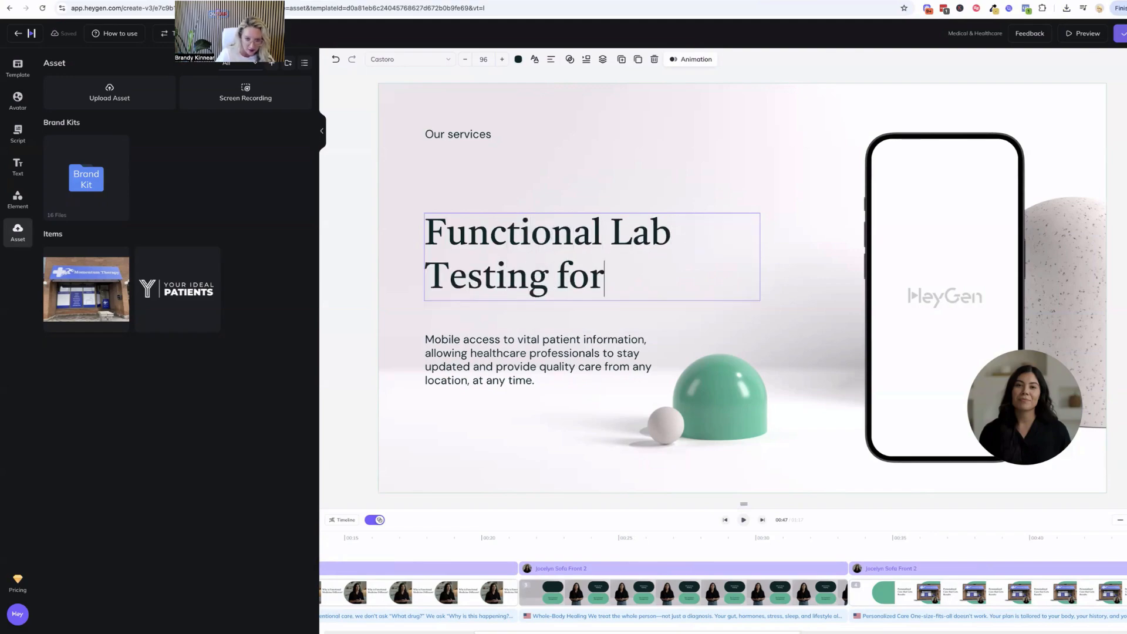
type(" Real Data")
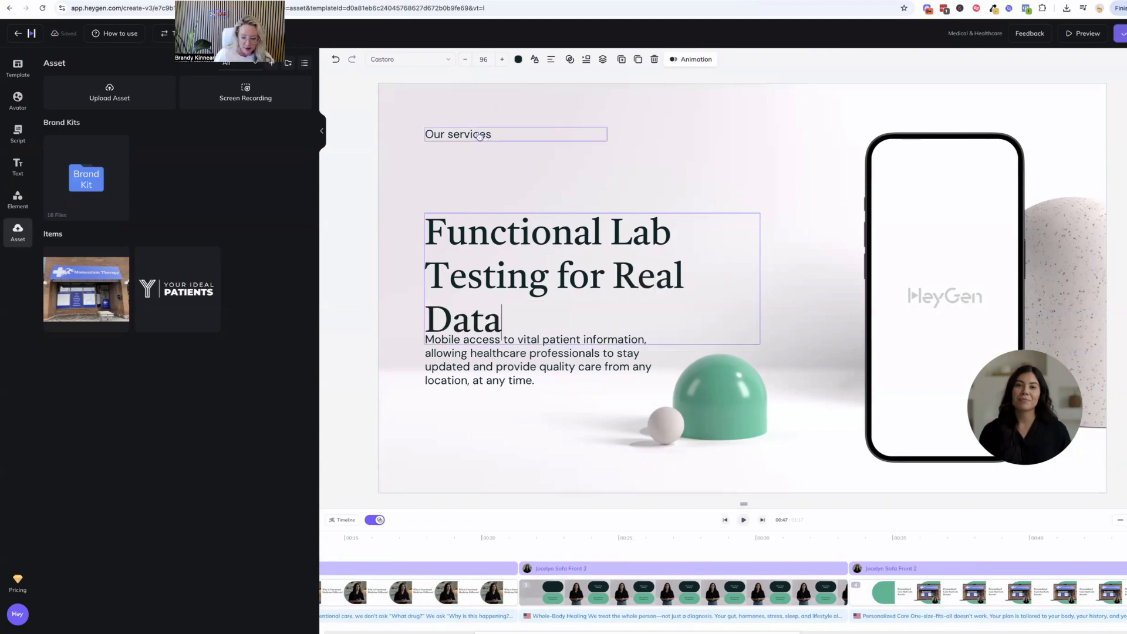
Delete the Our services label and change the word Real in the heading to Comprehensive
left_click(480, 136)
key("Delete")
double_click(597, 279)
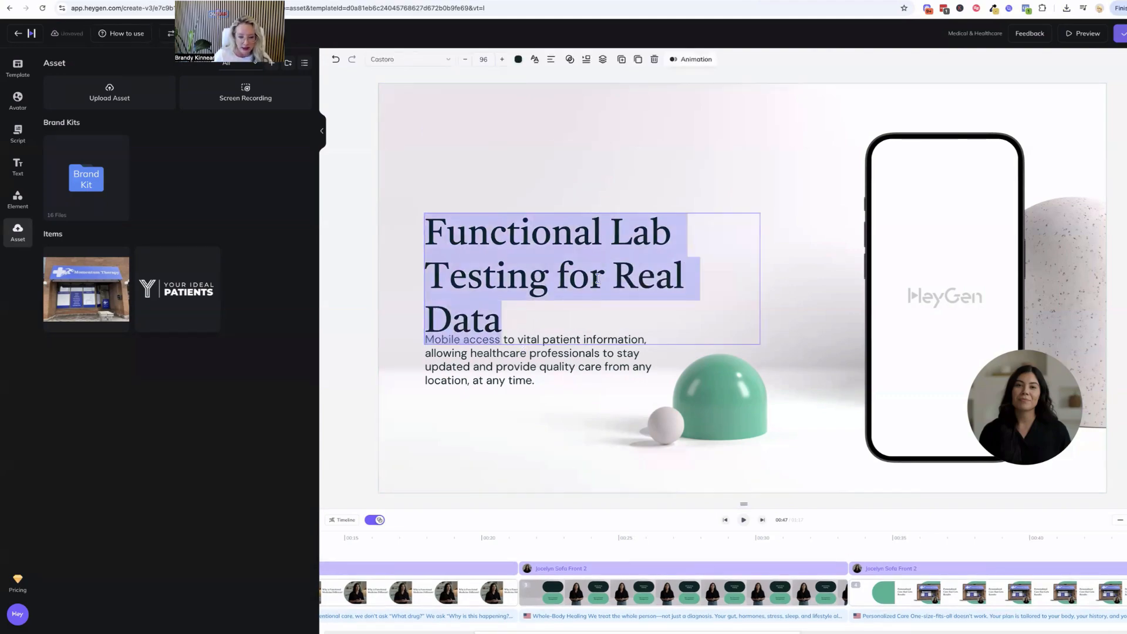
left_click_drag(613, 279, 684, 280)
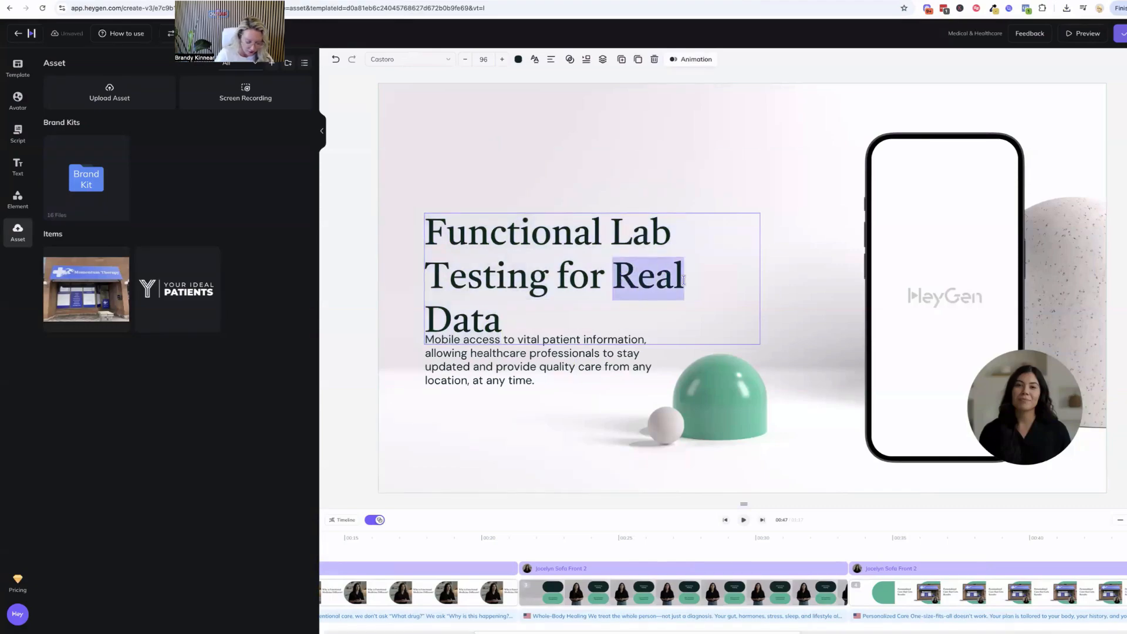
type("Co")
type("mprehensive")
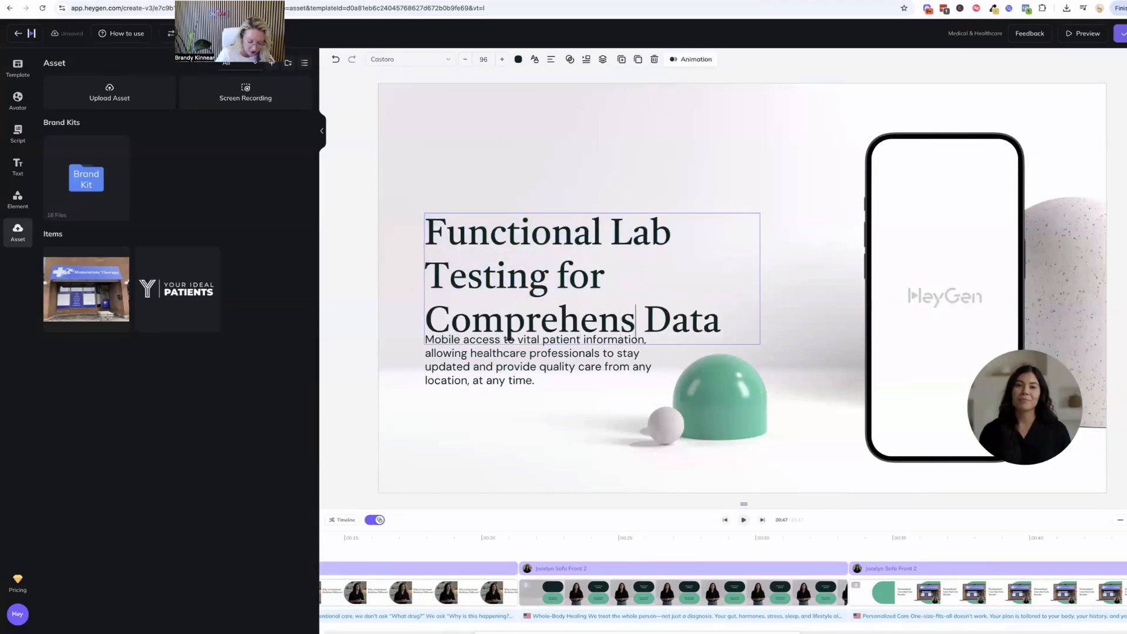
Move the heading up clear of the body paragraph and delete the mobile access paragraph
left_click(581, 425)
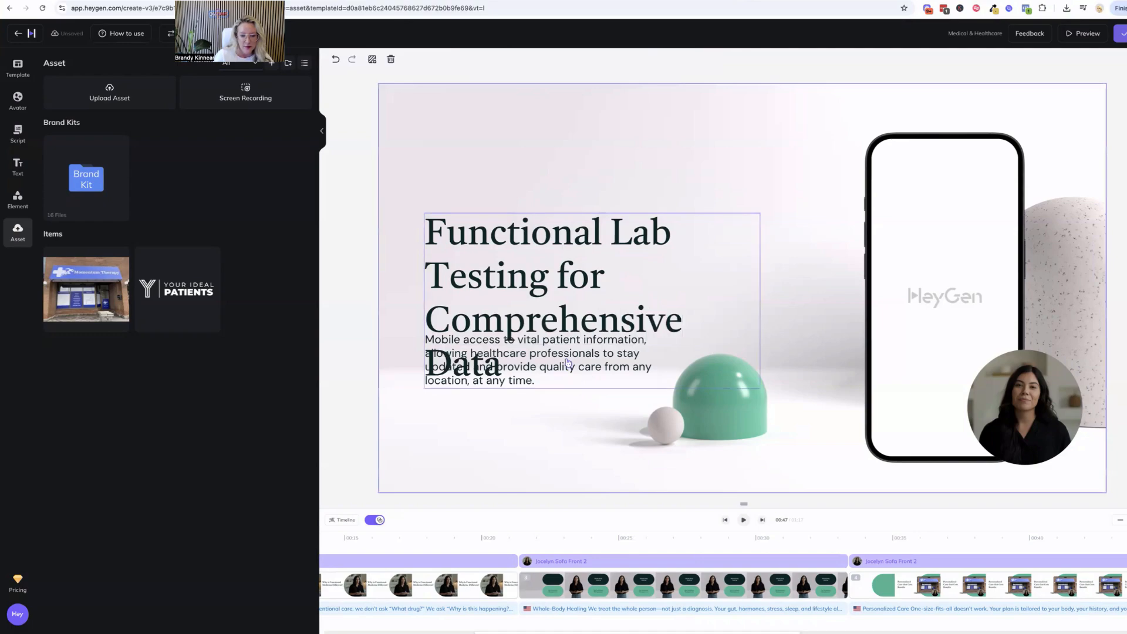
left_click_drag(545, 352, 537, 250)
left_click(545, 351)
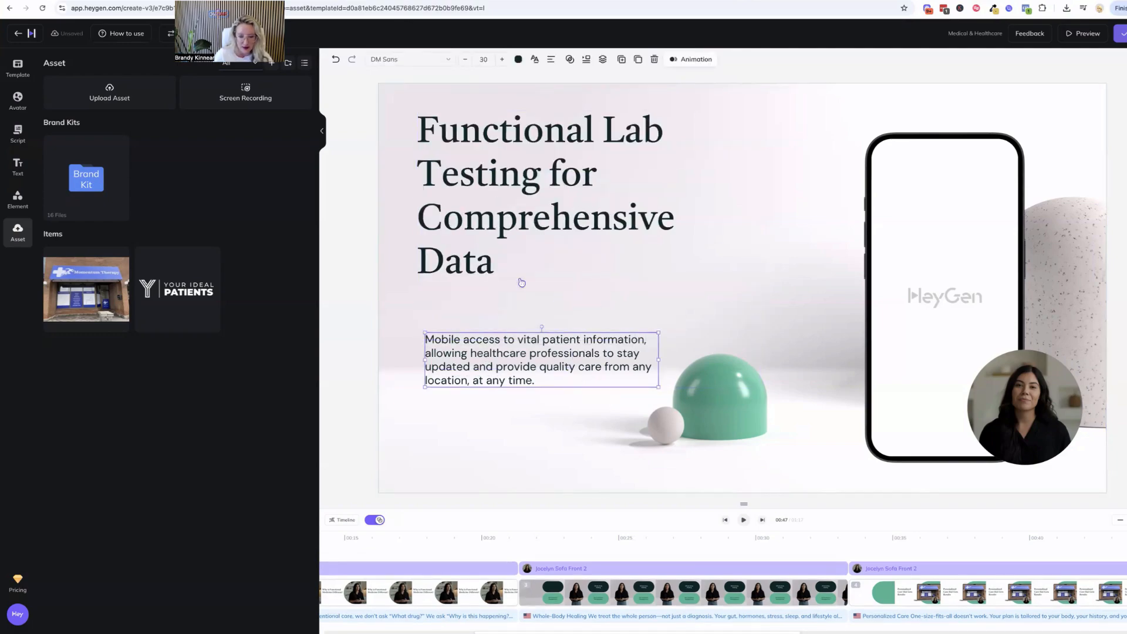
key("Delete")
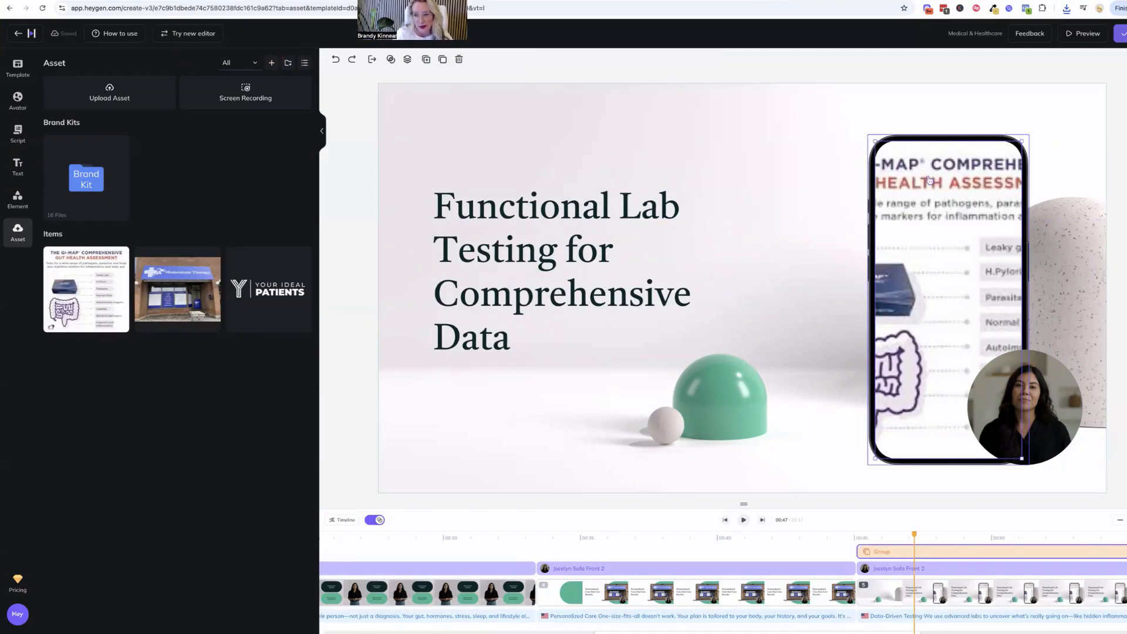
Delete the phone mockup and enlarge the circular avatar to roughly twice its diameter
key("Delete")
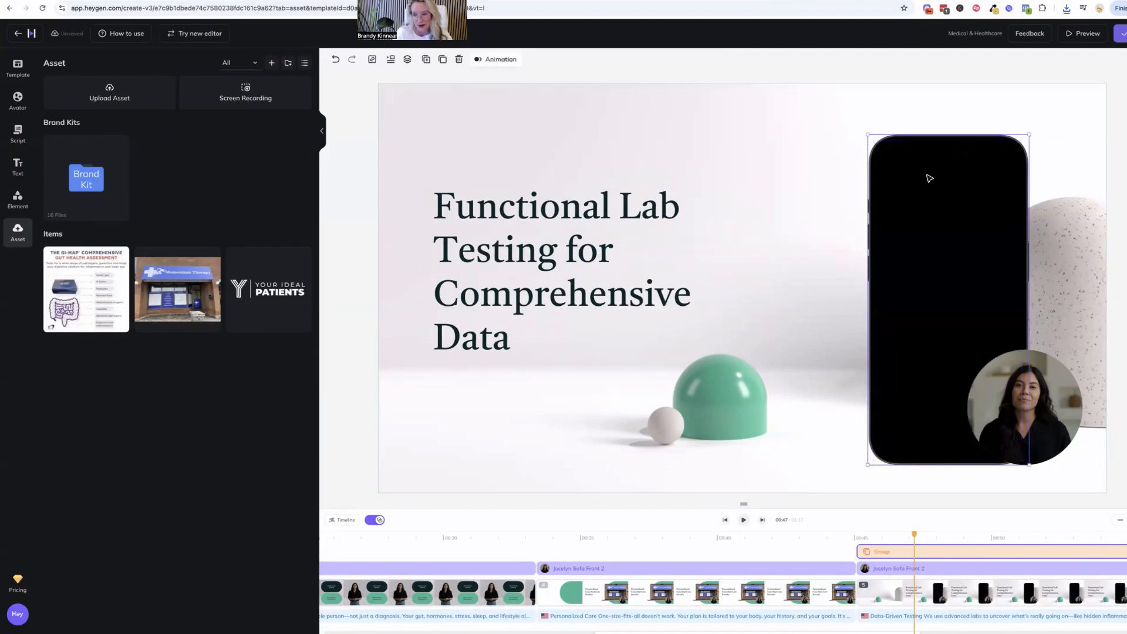
key("Delete")
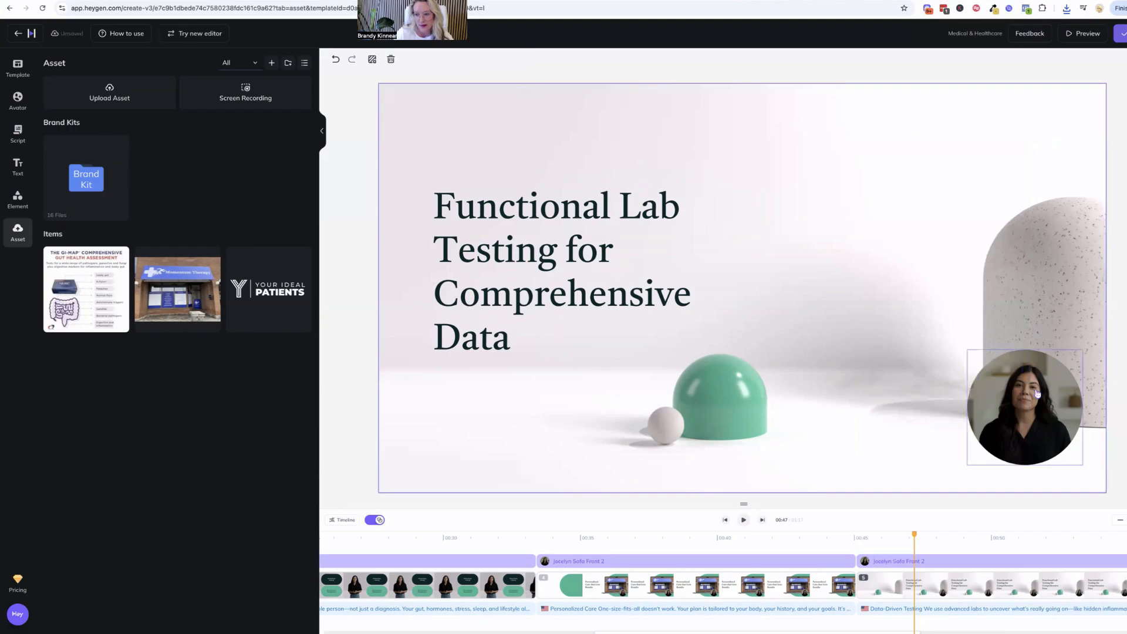
left_click(970, 355)
left_click_drag(970, 355, 785, 307)
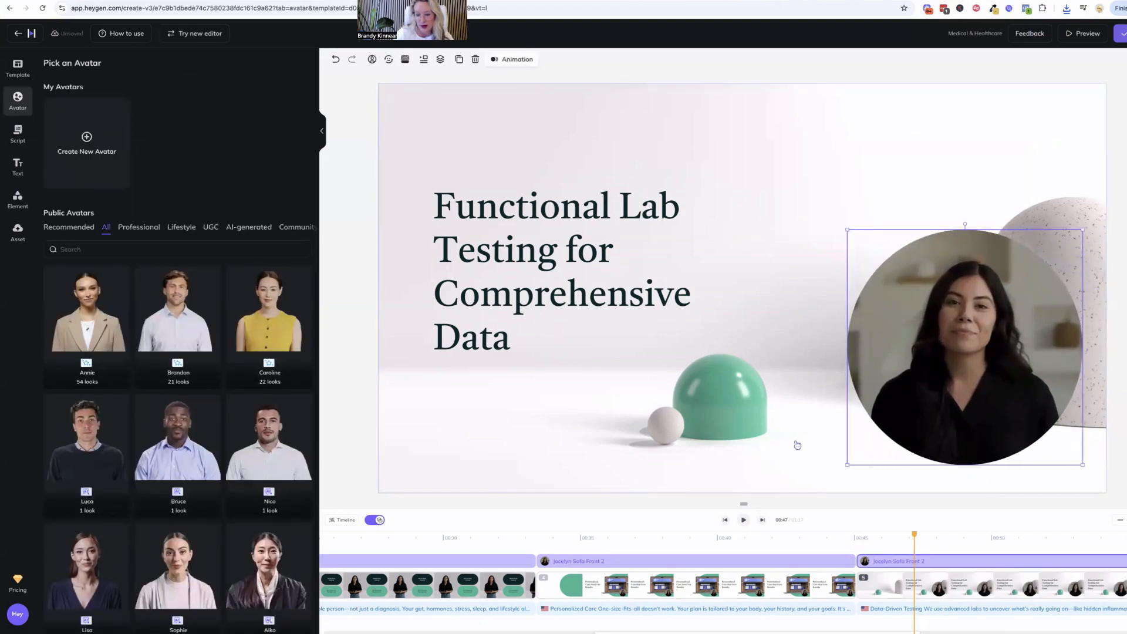
Play ahead to the checklist scene and replace its Our services label with The Functional Medicine Approach
left_click(742, 522)
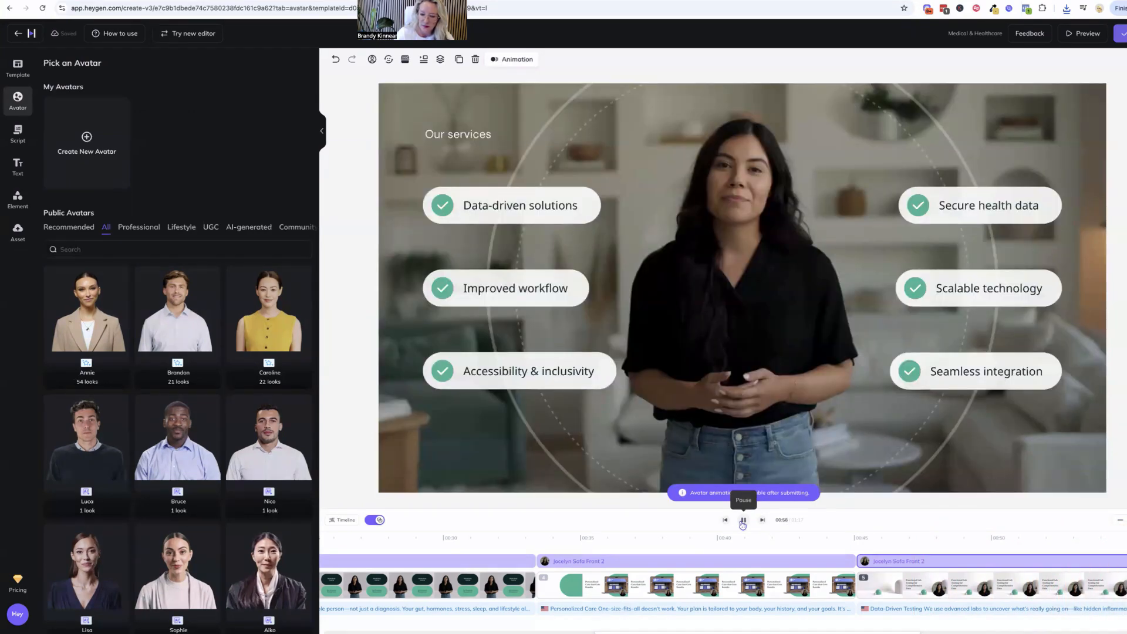
left_click(743, 521)
left_click(442, 132)
double_click(441, 133)
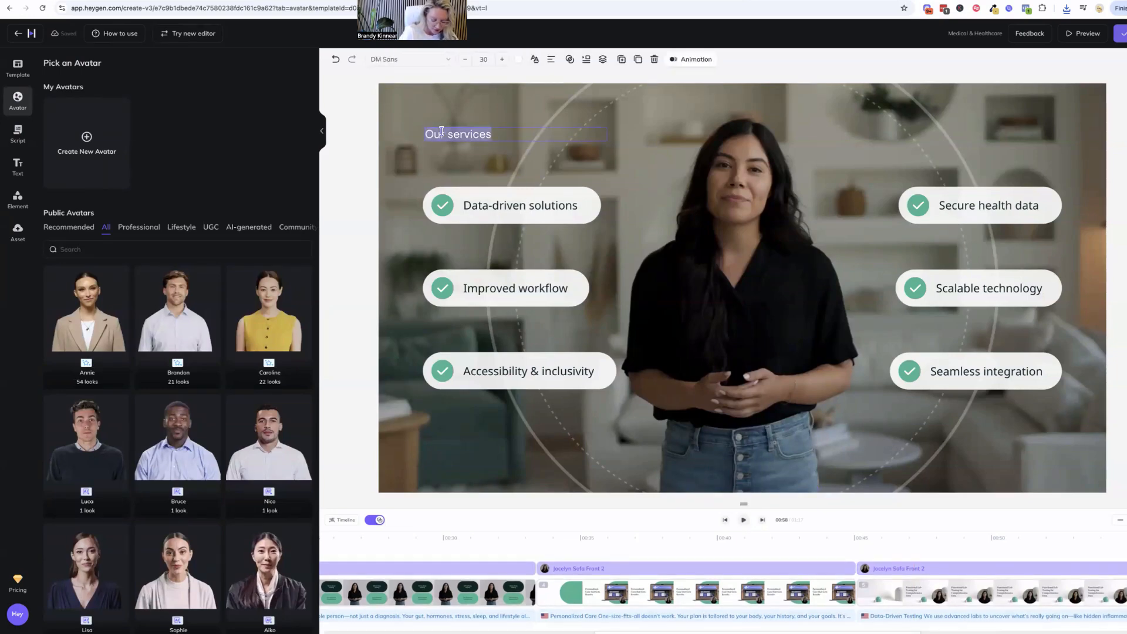
type("The Functiona")
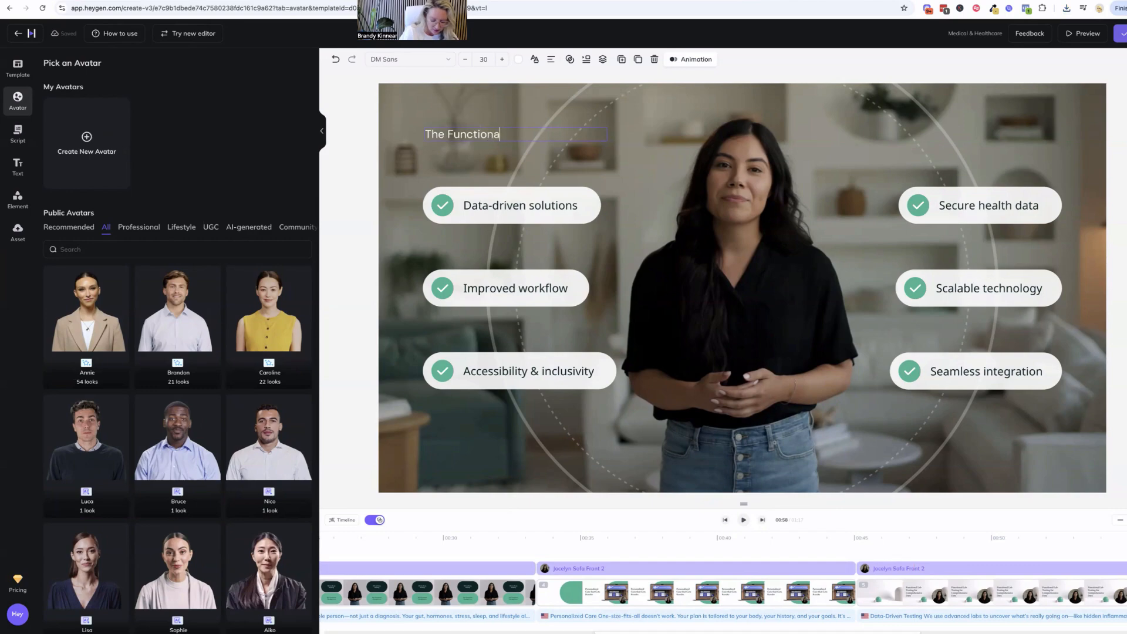
type("l Medicine Ap")
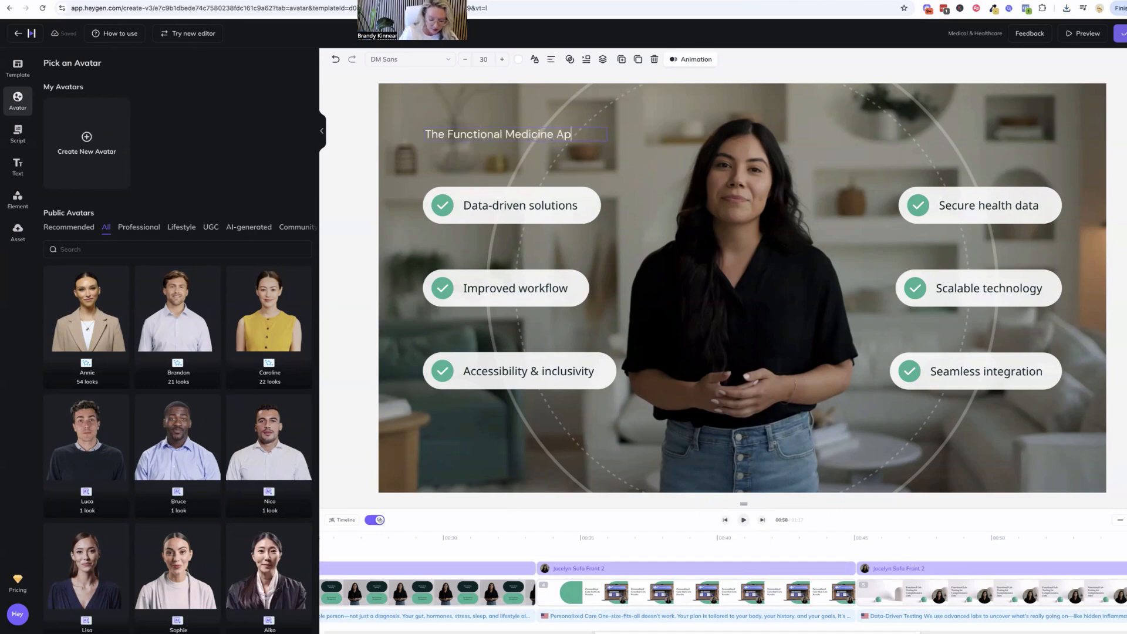
type("proach")
Replace the Data-driven solutions item with Advanced Testing and the Improved workflow item with Root Cause Healing
double_click(520, 205)
type("Advanced Testing")
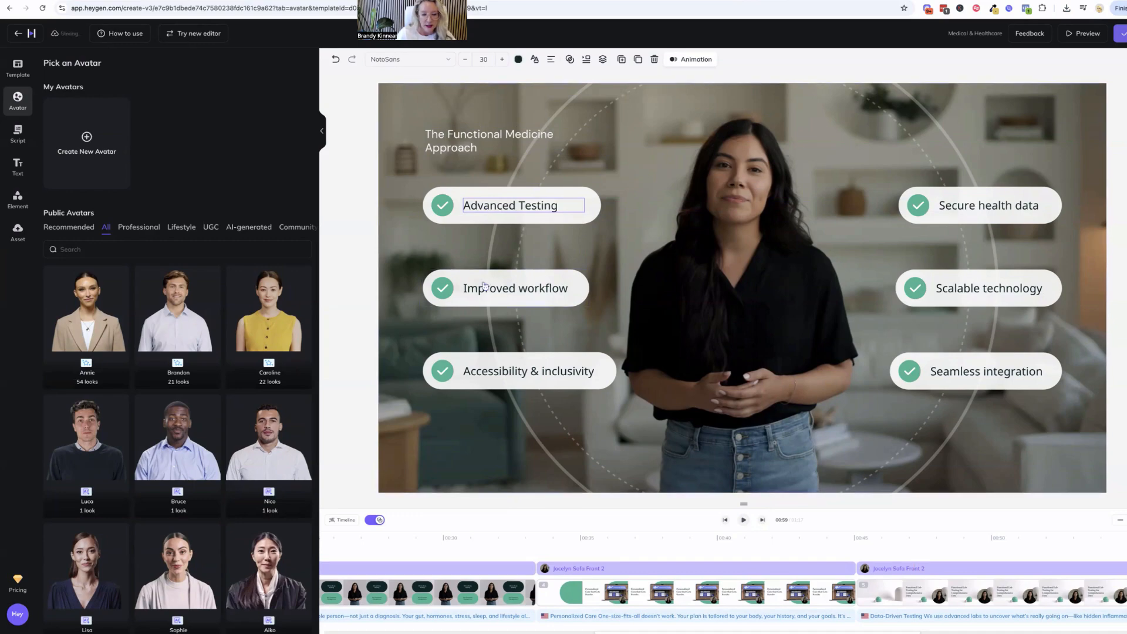
double_click(473, 288)
type("Root")
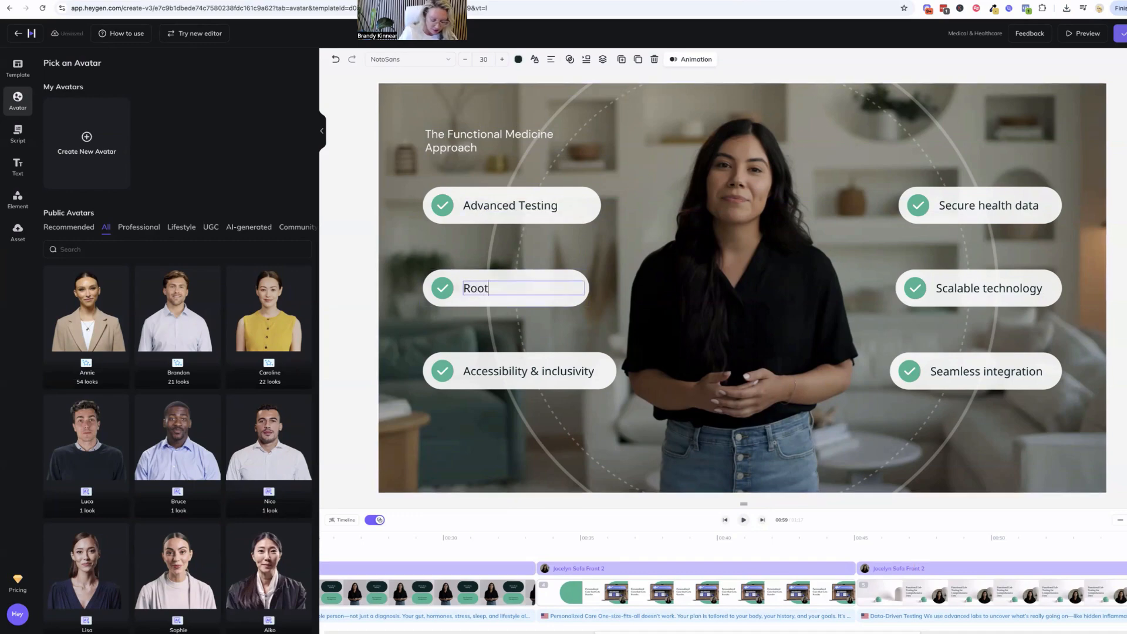
type(" Cause Healing")
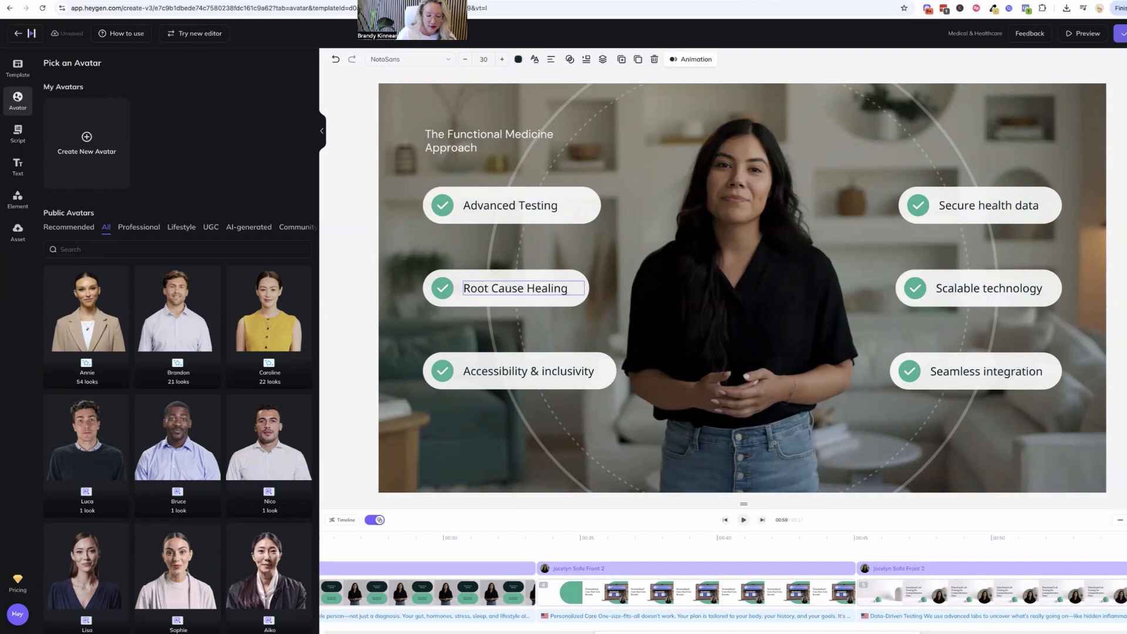
Replace the Accessibility & inclusivity item with Lifestyle + Nutrition, correcting the spelling of Lifestyle
double_click(486, 372)
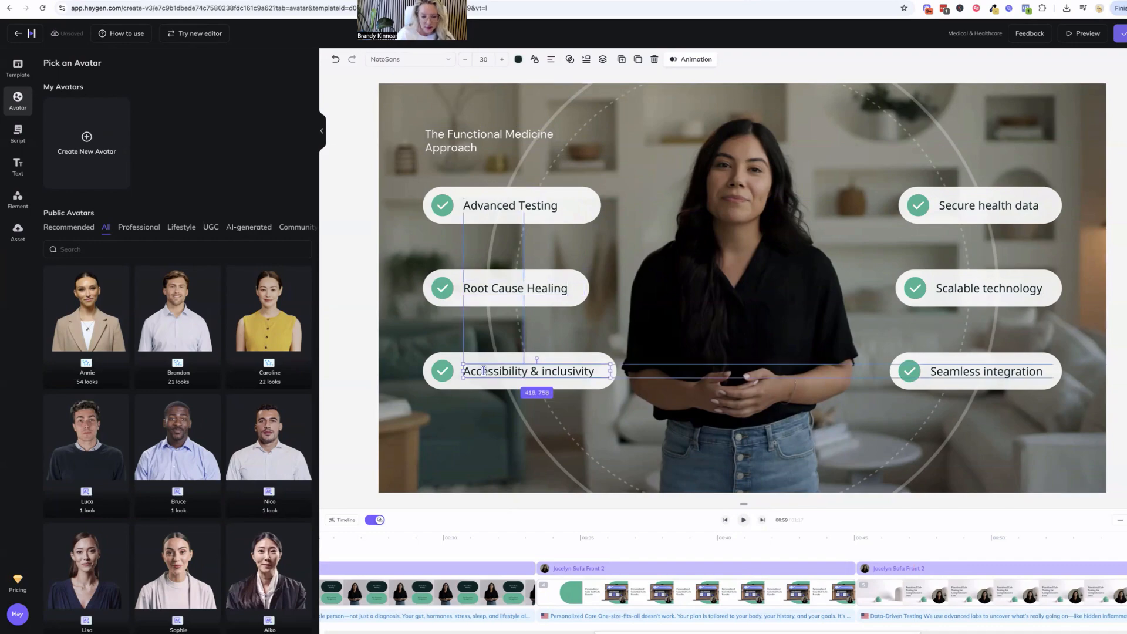
type("Lifetsyle")
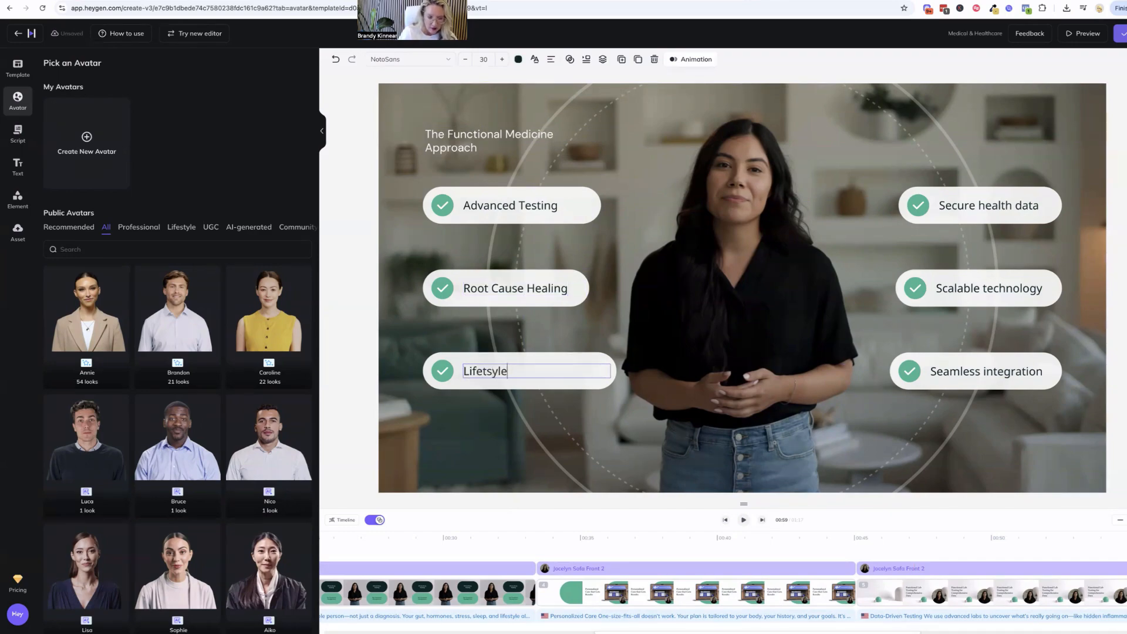
type(" + N")
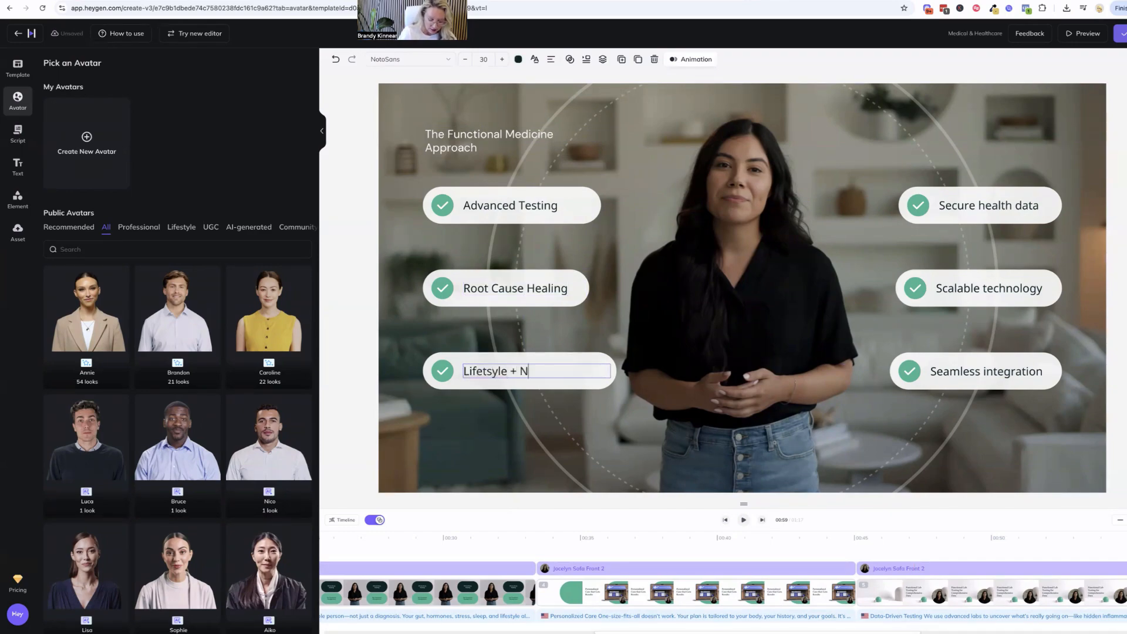
type("utrition")
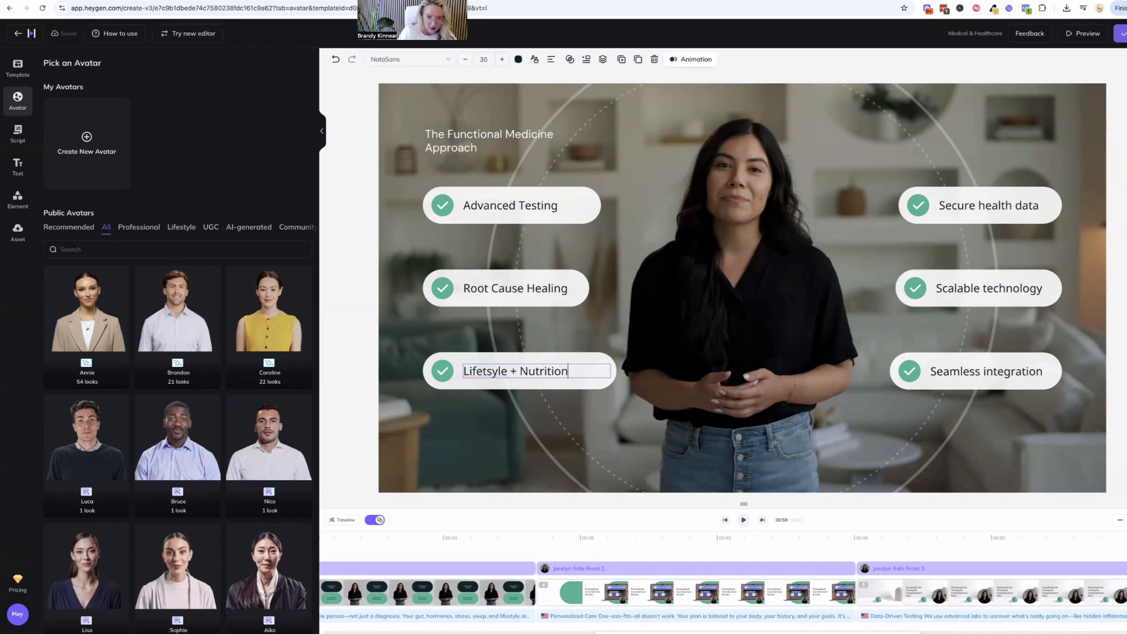
right_click(490, 377)
left_click(472, 377)
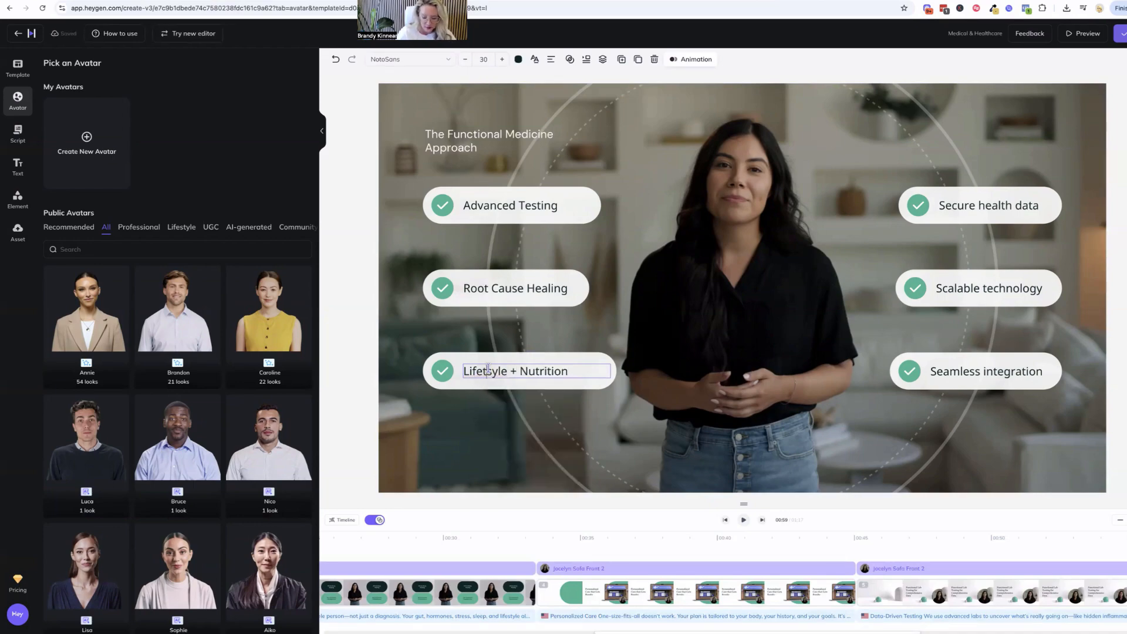
left_click(487, 370)
key("BackSpace")
type("y")
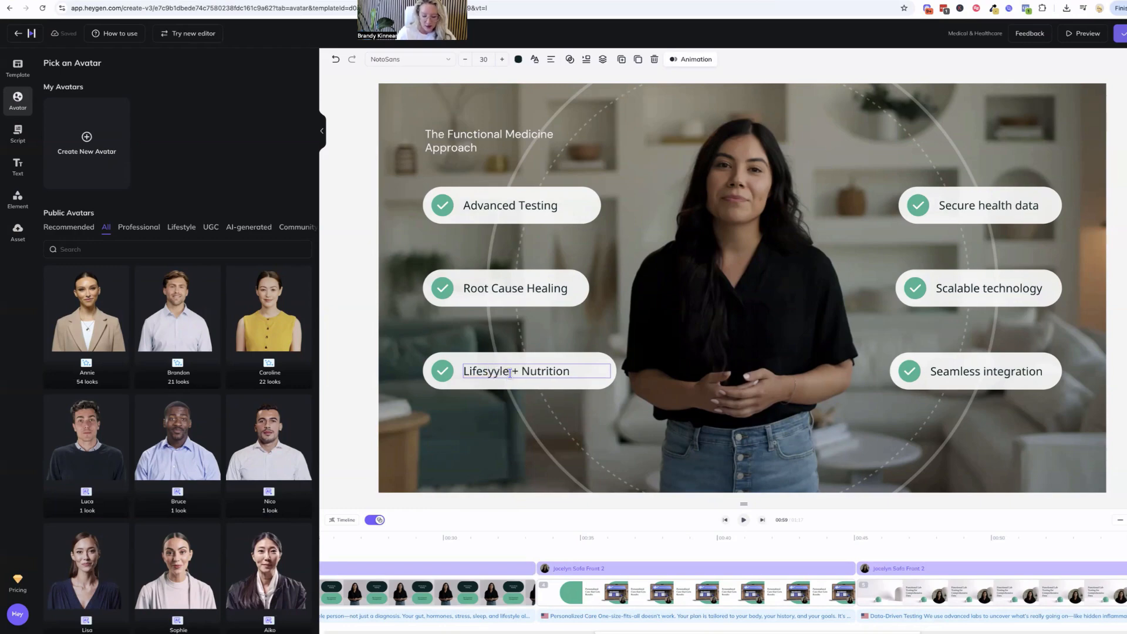
key("BackSpace")
type("t")
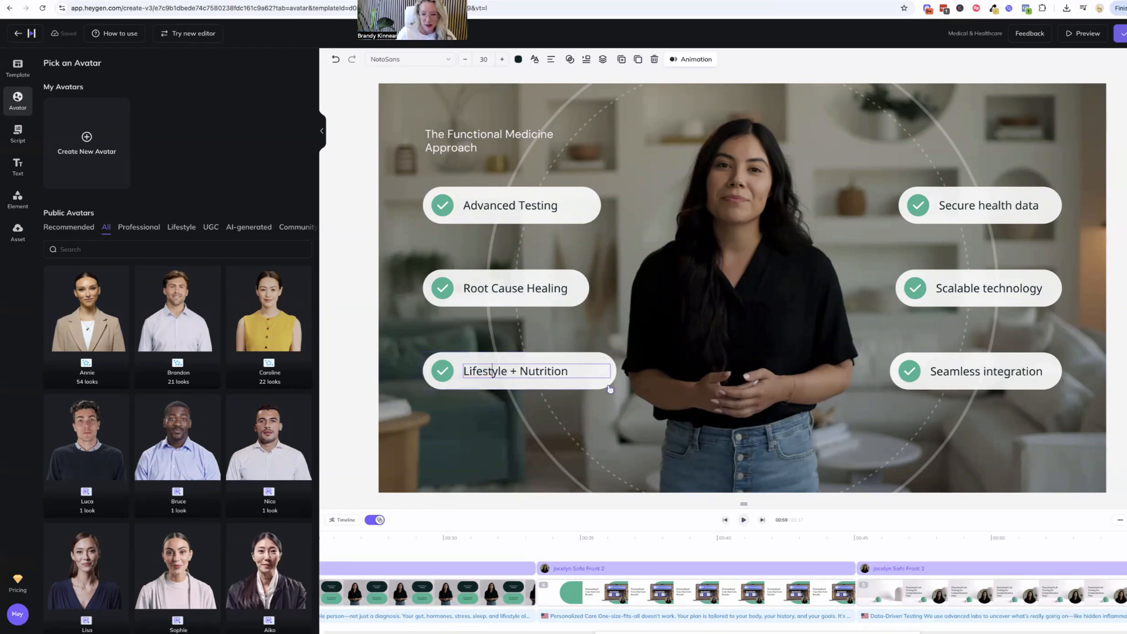
Replace the Secure health data checklist item with Personalized Care
left_click(955, 214)
double_click(960, 205)
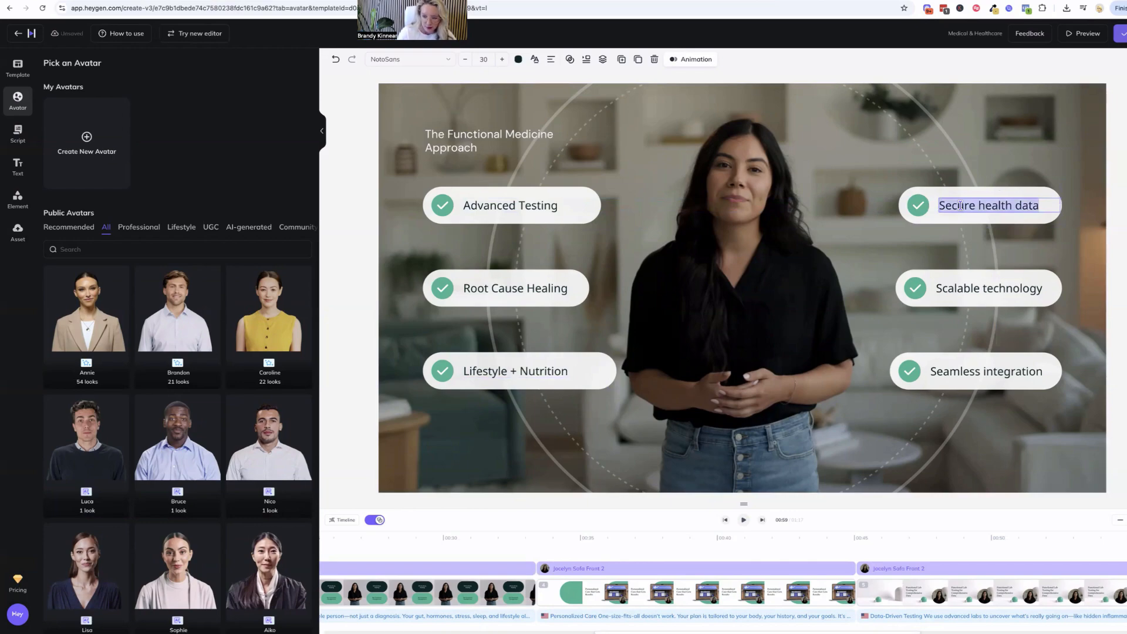
type("Personalized Care")
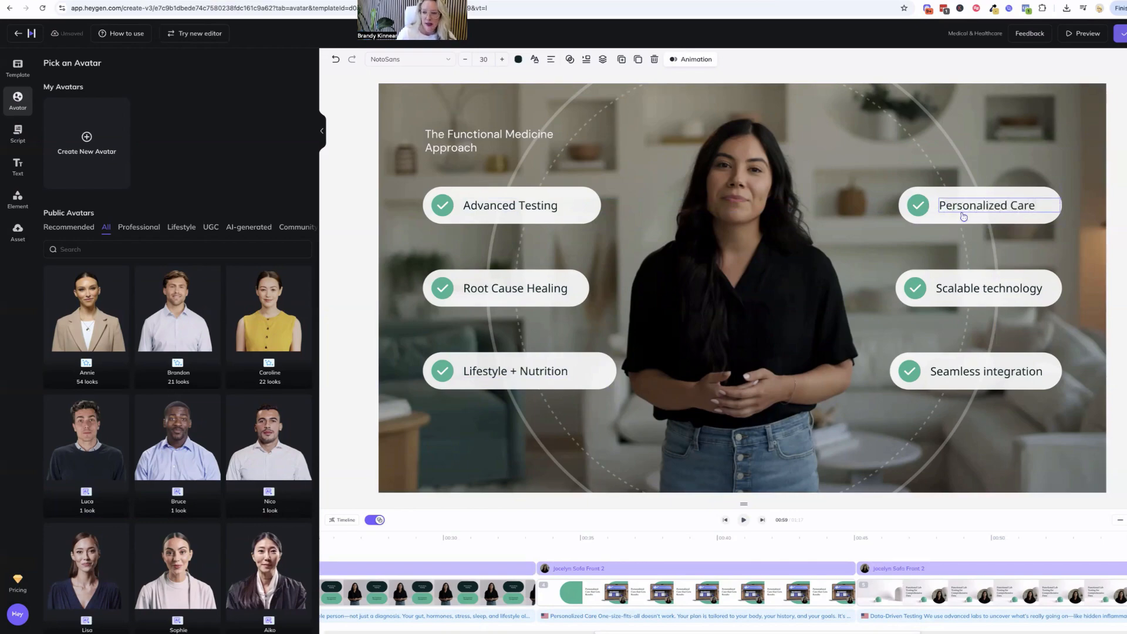
left_click(951, 298)
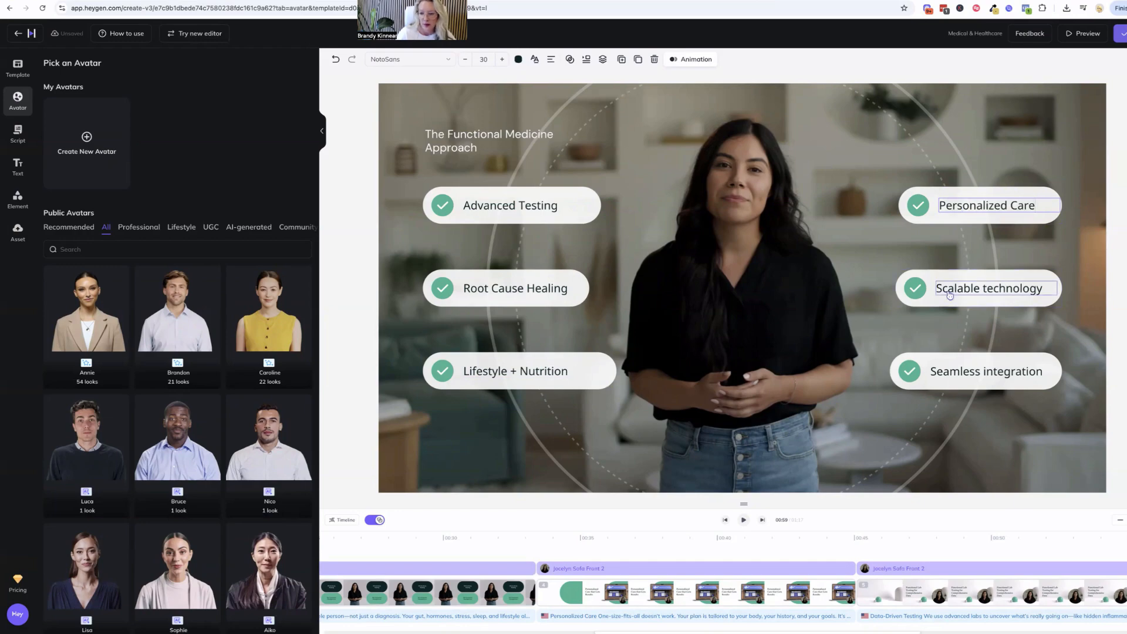
Replace the Scalable technology checklist item with Team Approach and the Seamless integration item with Results Driven
double_click(951, 298)
type("Team Appr")
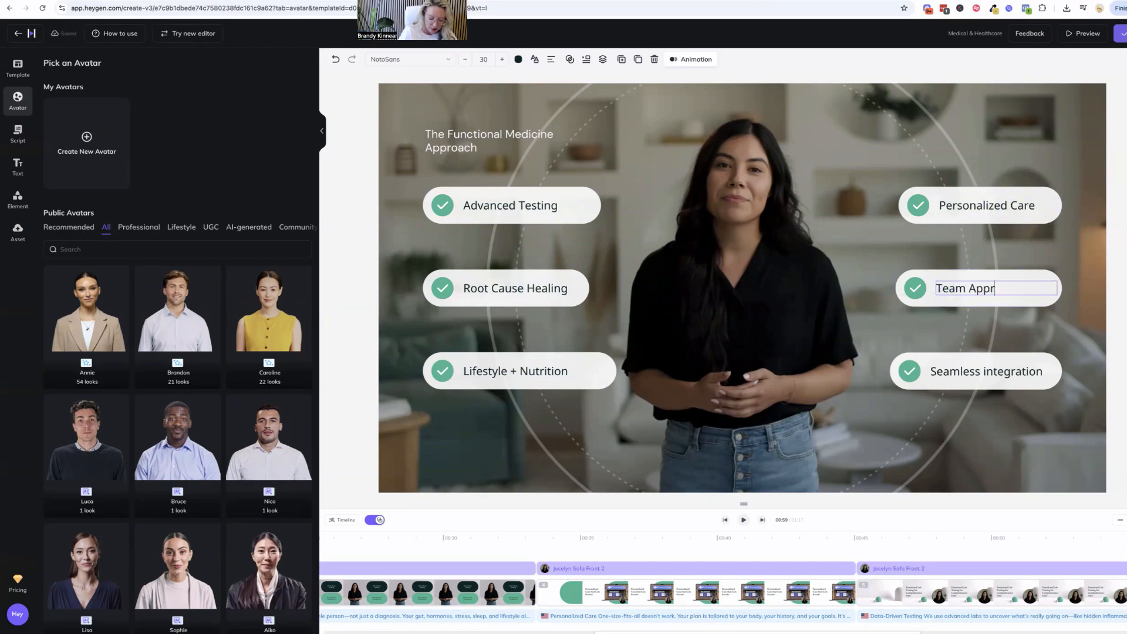
type("oach")
left_click(942, 372)
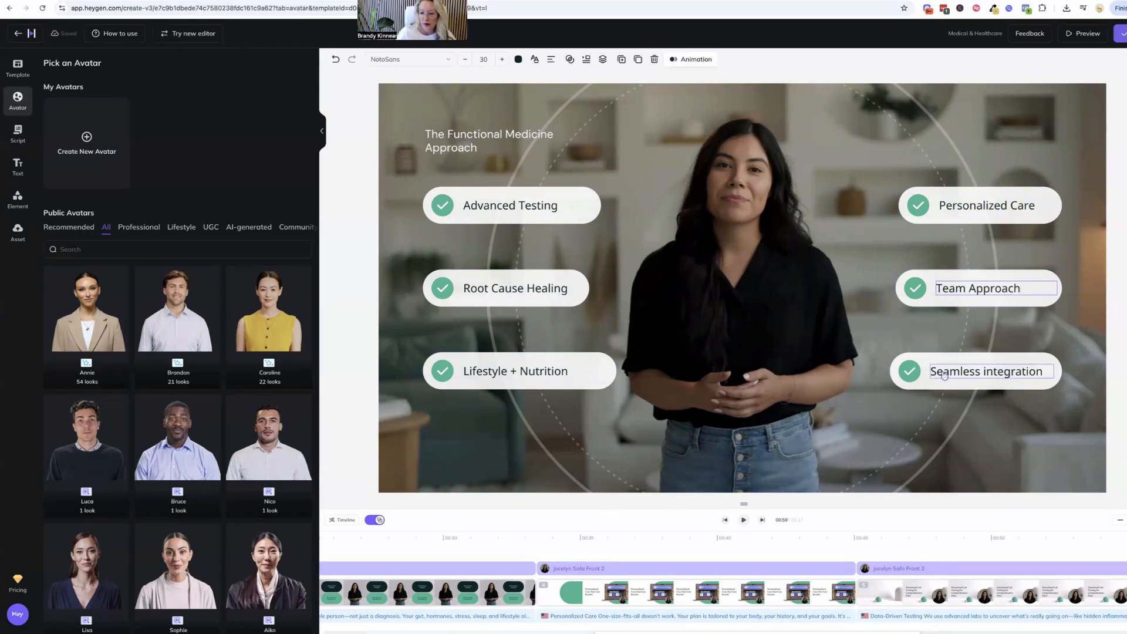
double_click(942, 372)
type("Resul")
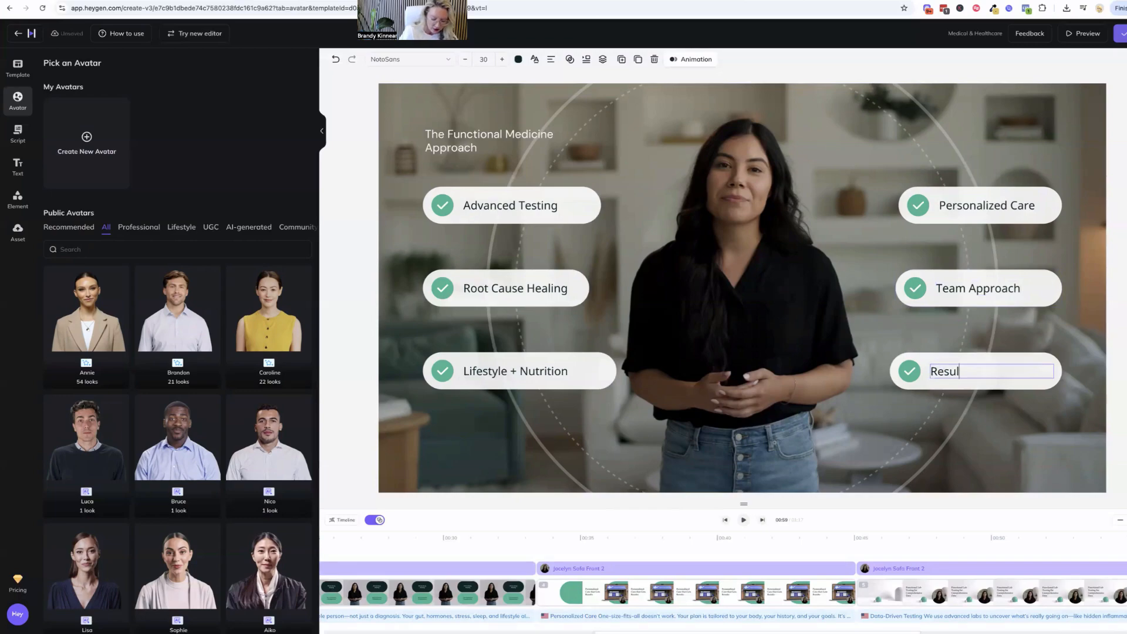
type("ts Driveb")
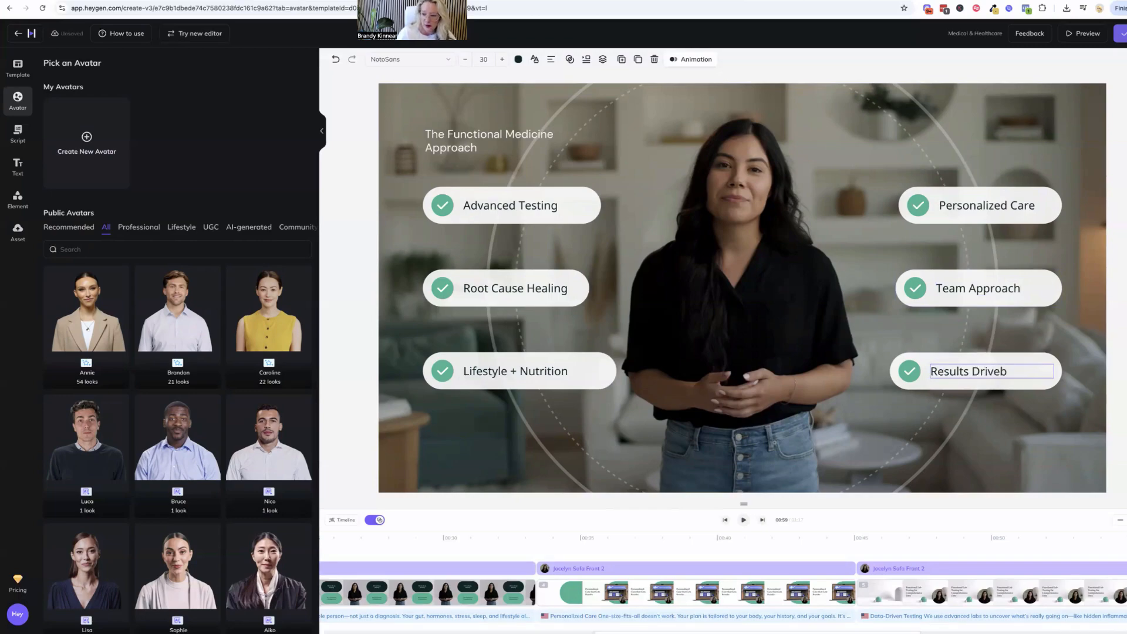
Widen the text box of The Functional Medicine Approach heading so that it fits on one line
left_click(743, 519)
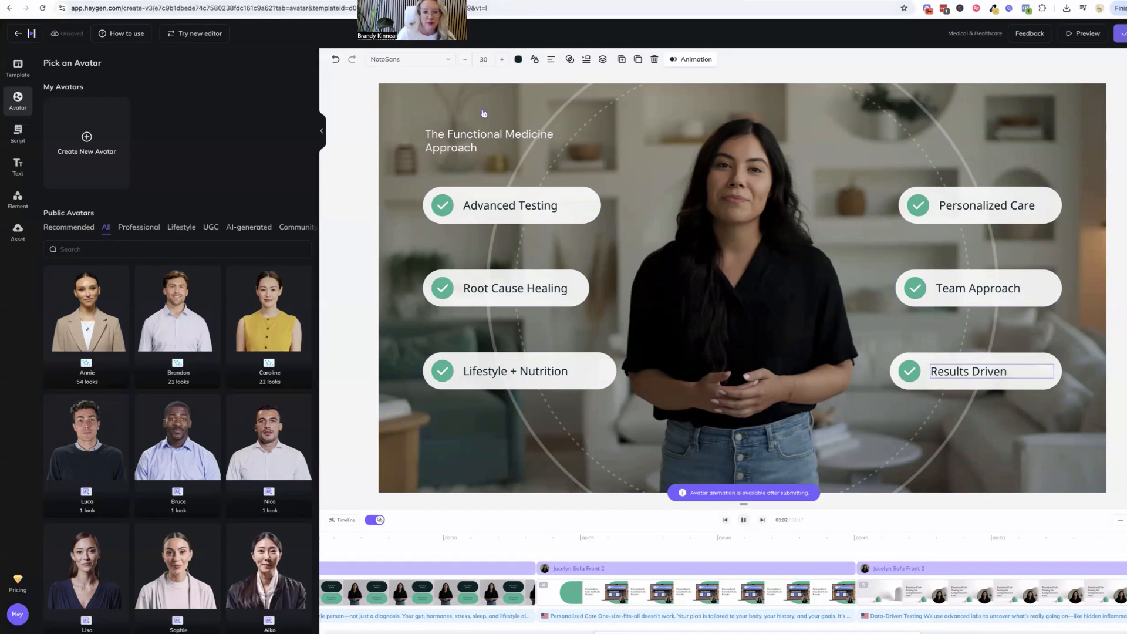
double_click(540, 146)
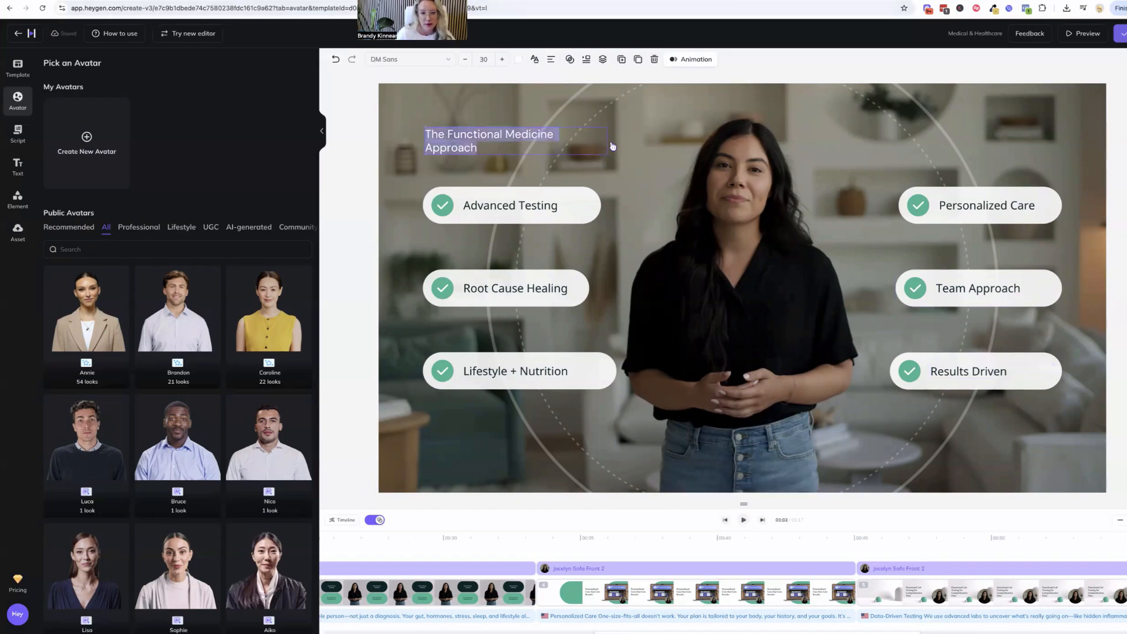
left_click(566, 145)
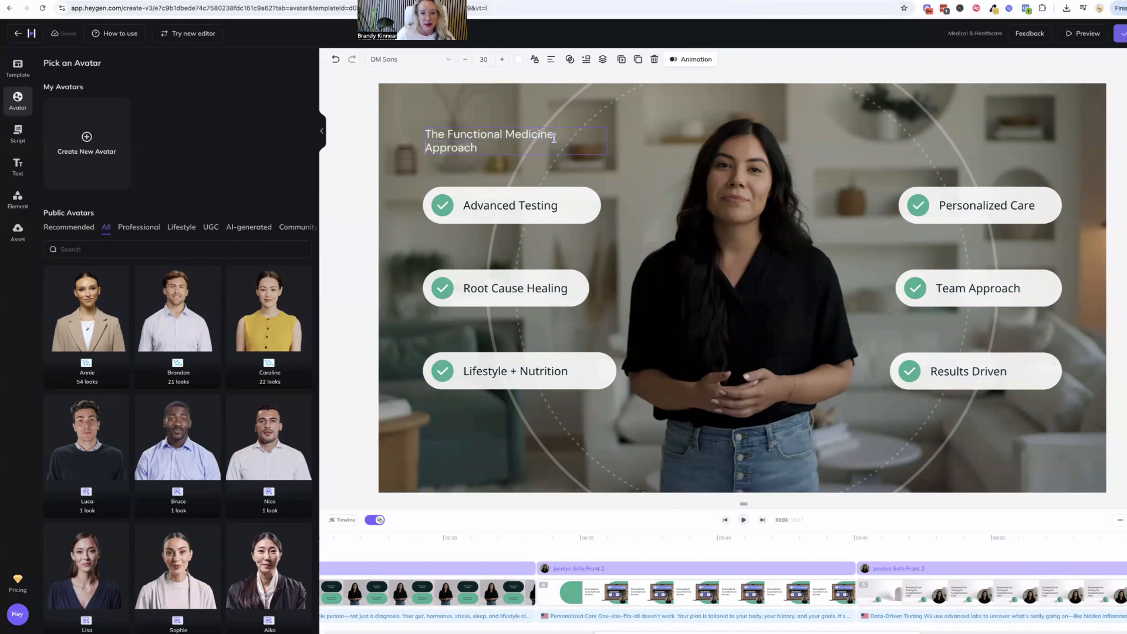
left_click(446, 135)
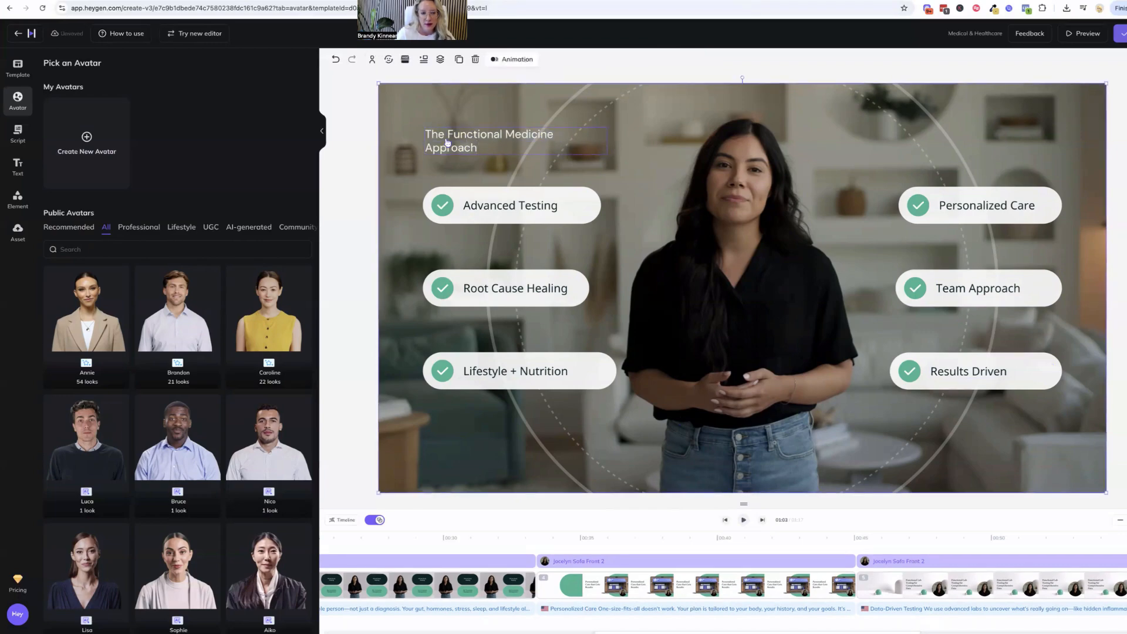
left_click_drag(606, 140, 644, 141)
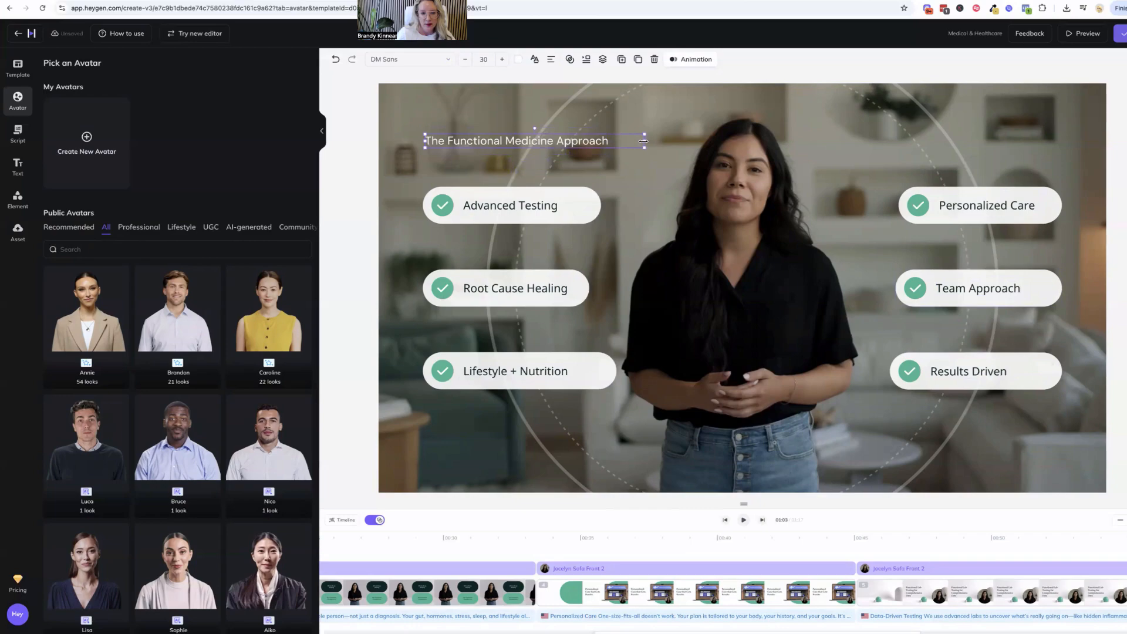
Play ahead to the supplements scene and delete its Our services label
left_click(744, 520)
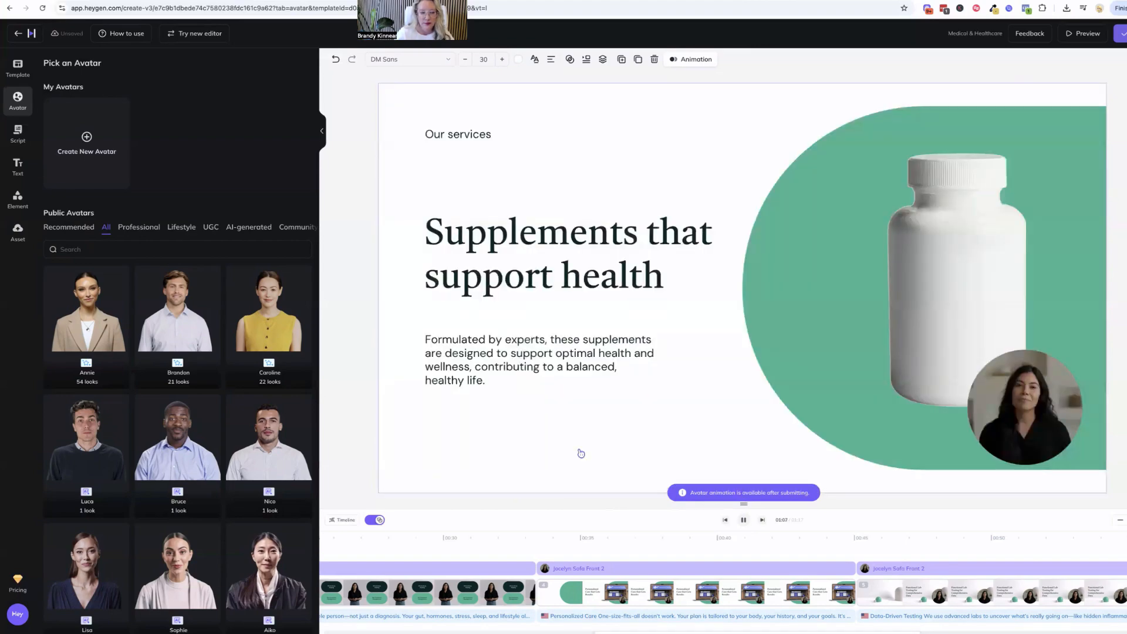
left_click(743, 520)
left_click(484, 134)
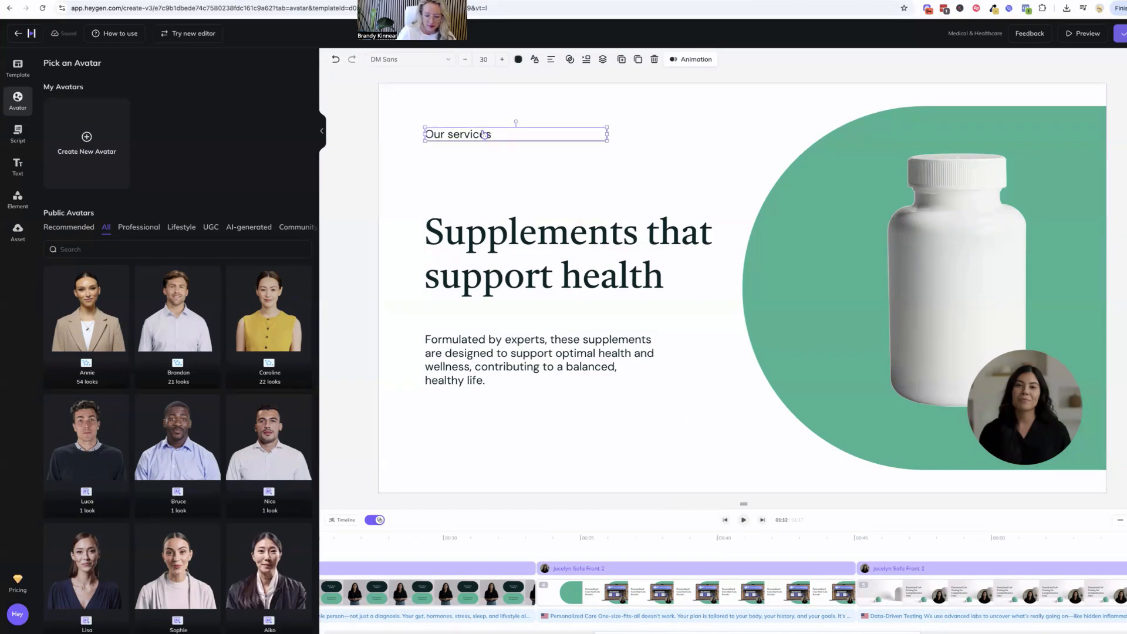
key("Delete")
Replace the Supplements that support health heading with "Let's Do This! It's Time to Get Your Health Back!"
left_click(501, 262)
double_click(508, 260)
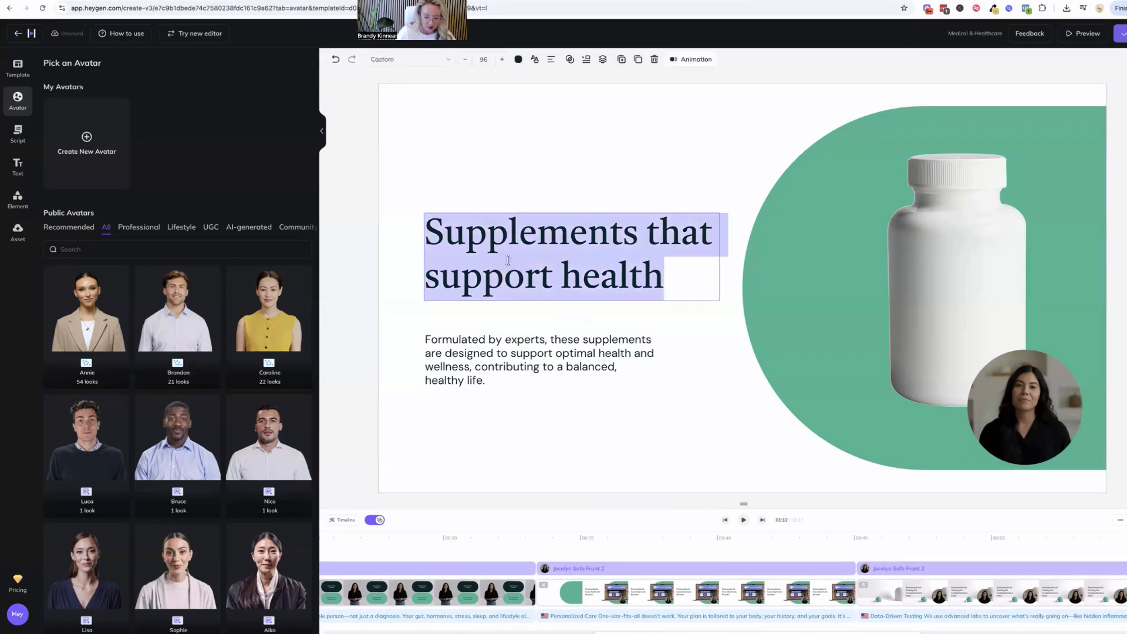
type("Let's Do Th")
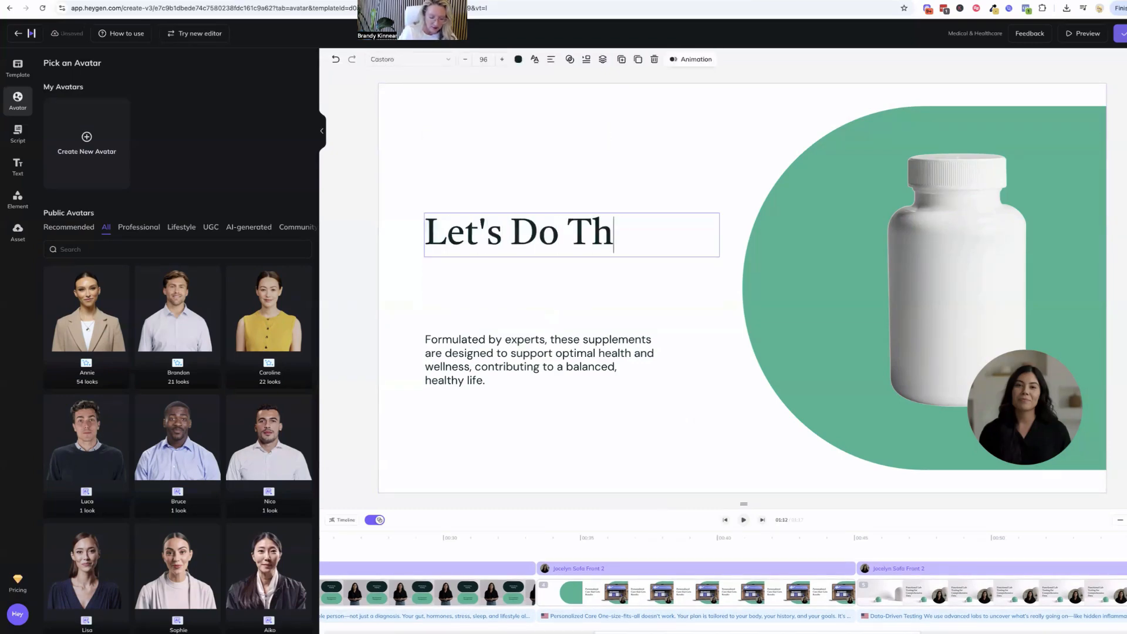
type("is! I")
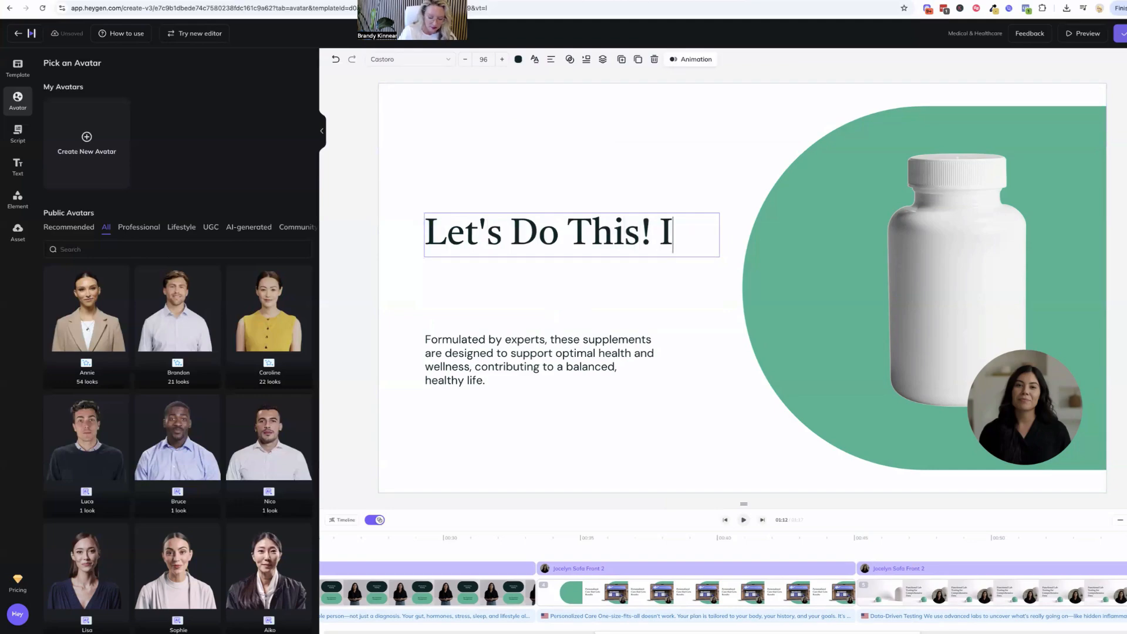
type("t's time to")
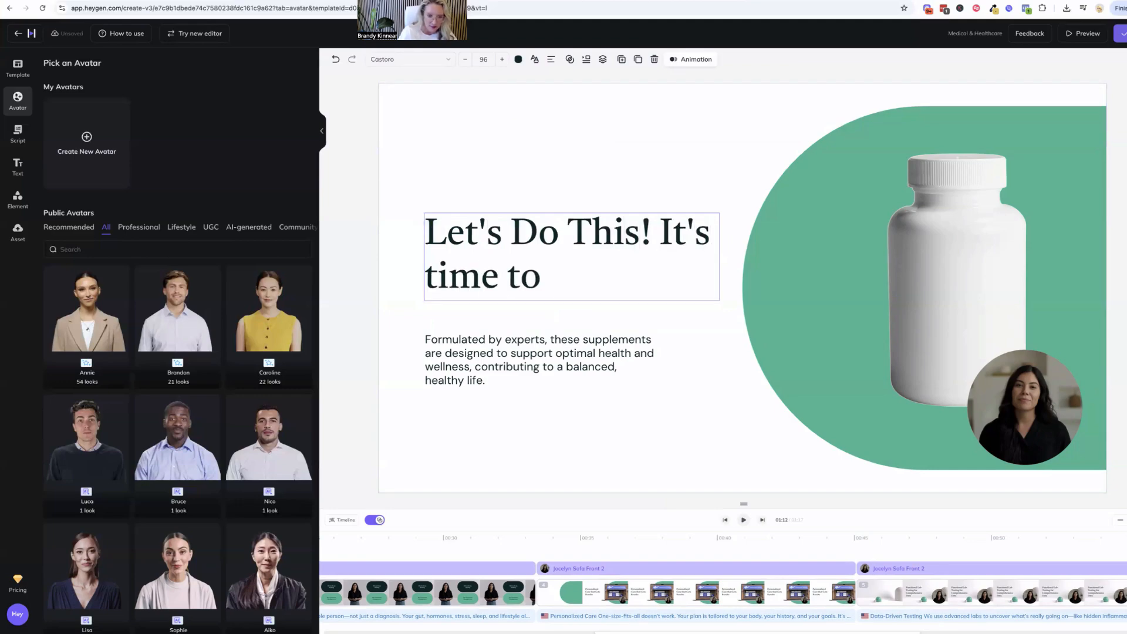
key("BackSpace")
key("BackSpace")
key("BackSpace")
key("BackSpace")
key("BackSpace")
key("BackSpace")
key("BackSpace")
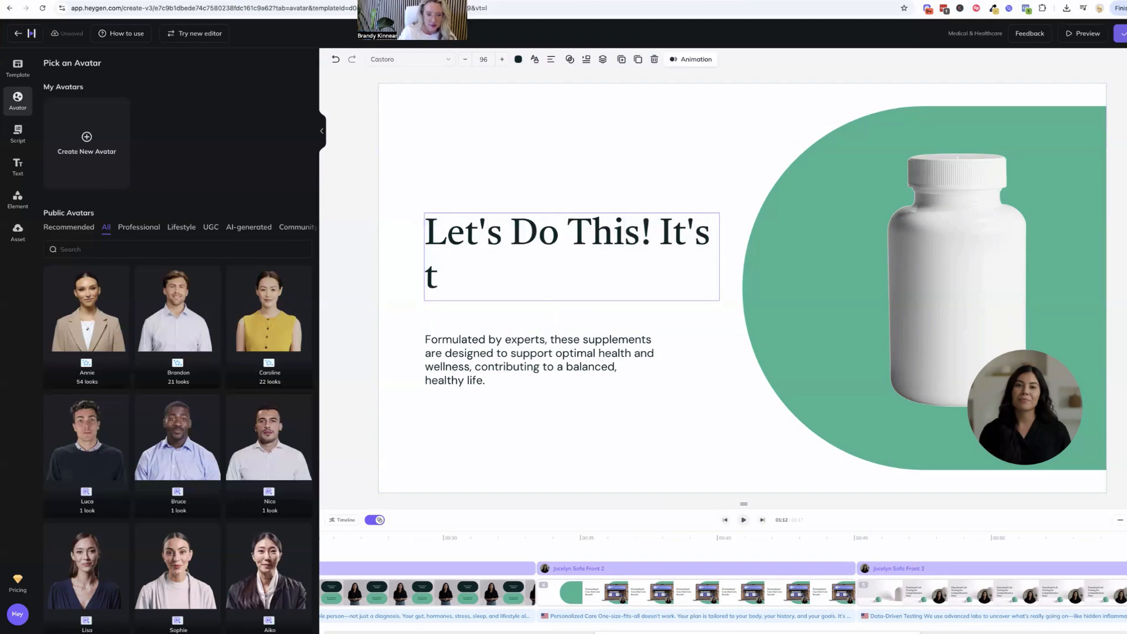
key("BackSpace")
type("Time ")
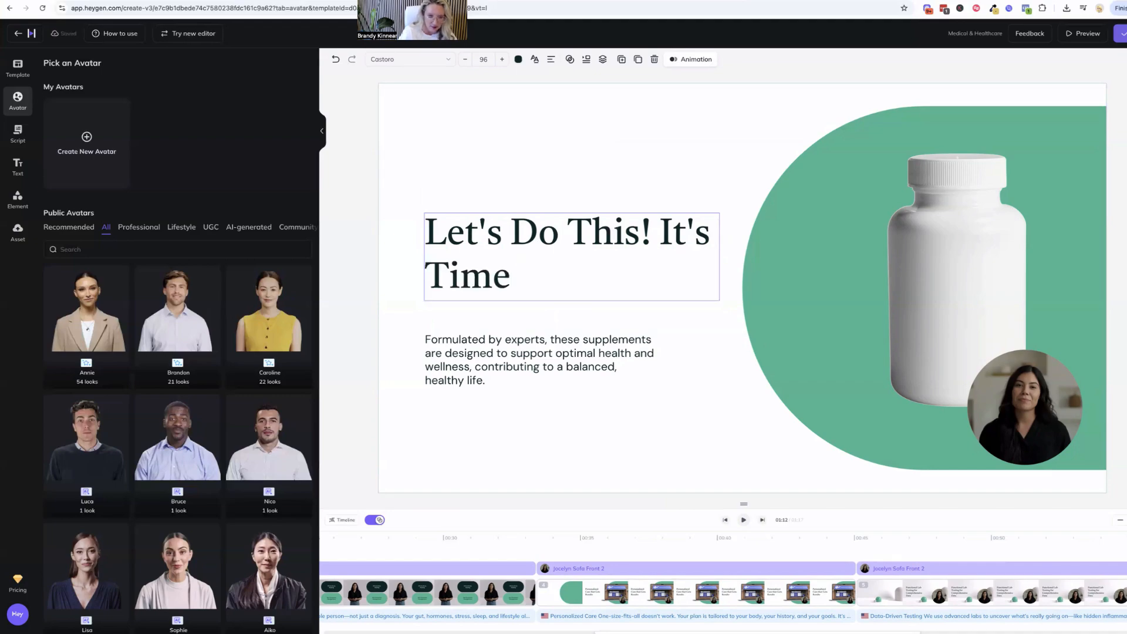
type("T")
key("BackSpace")
type("to Get ")
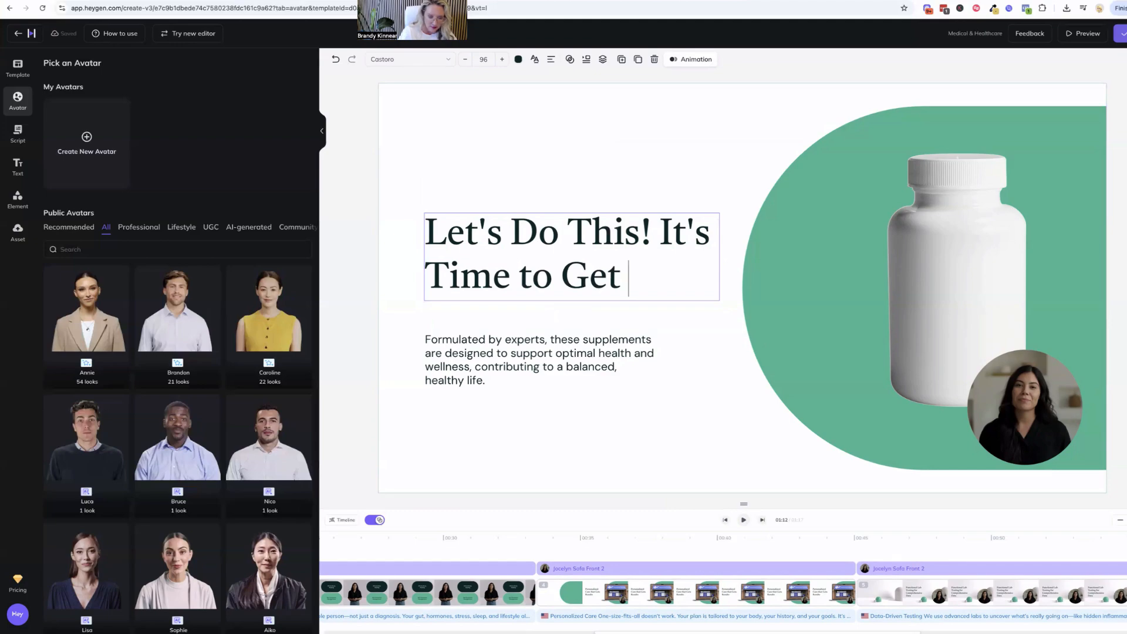
type("Your Helat")
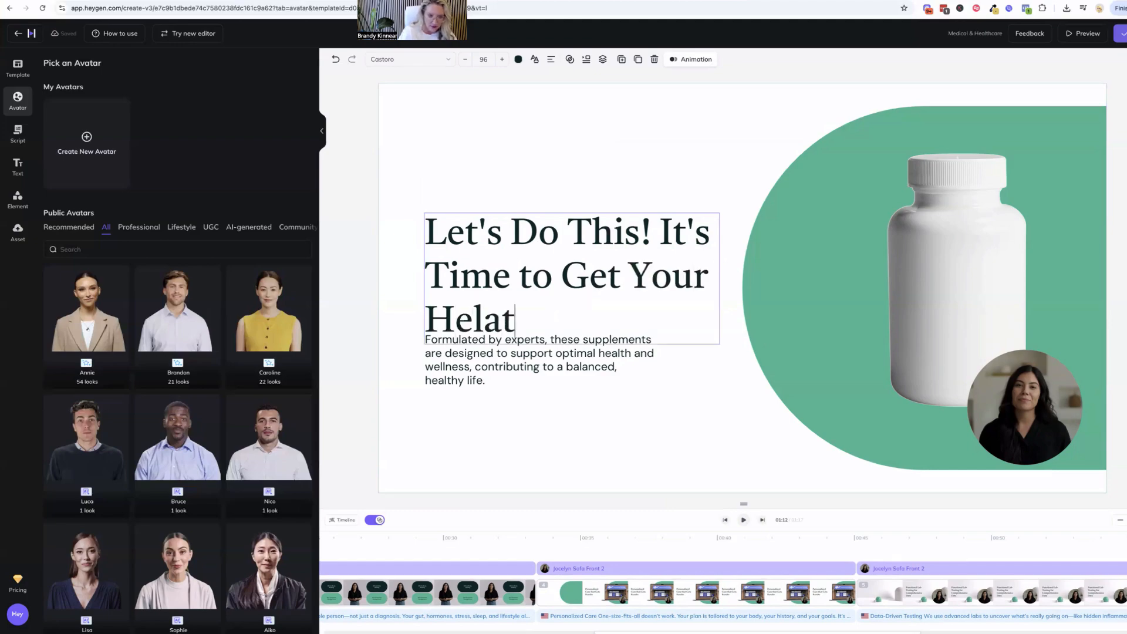
key("BackSpace")
key("BackSpace")
key("BackSpace")
type("alth Back!")
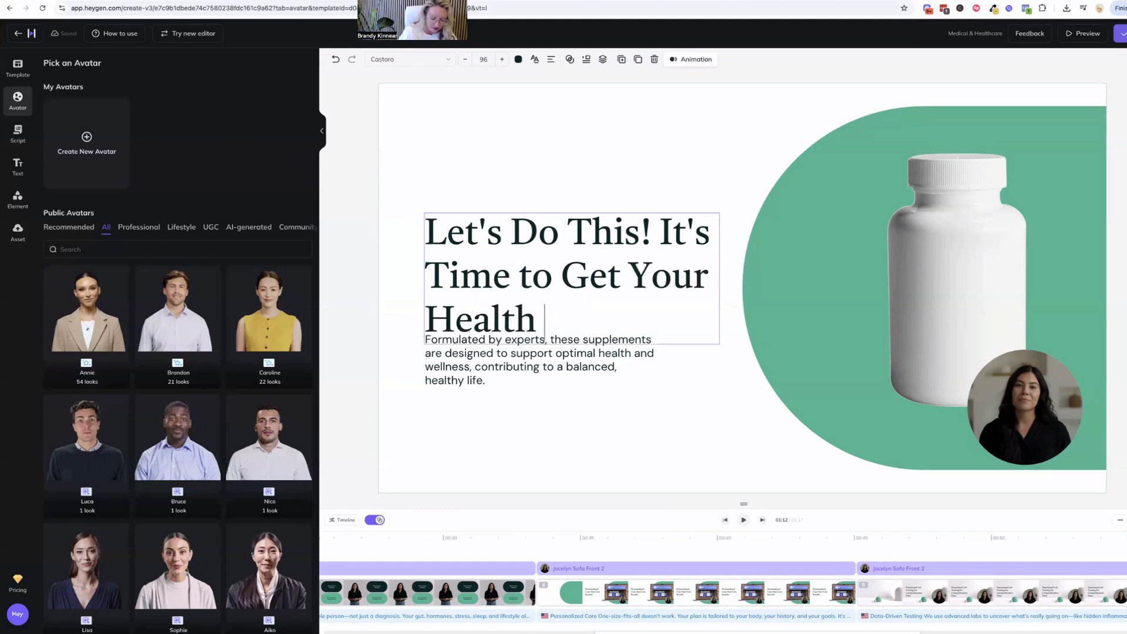
Move the supplements description clear of the heading and replace its text with "Step 1- Book a Discovery call with our team and"
left_click(535, 385)
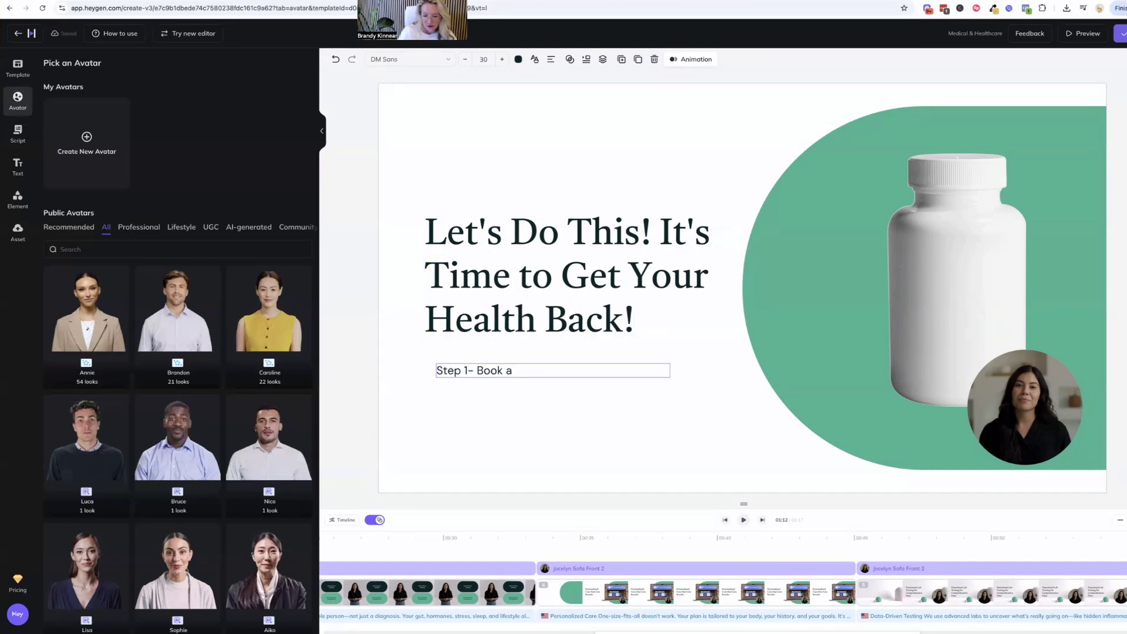
type("No charf")
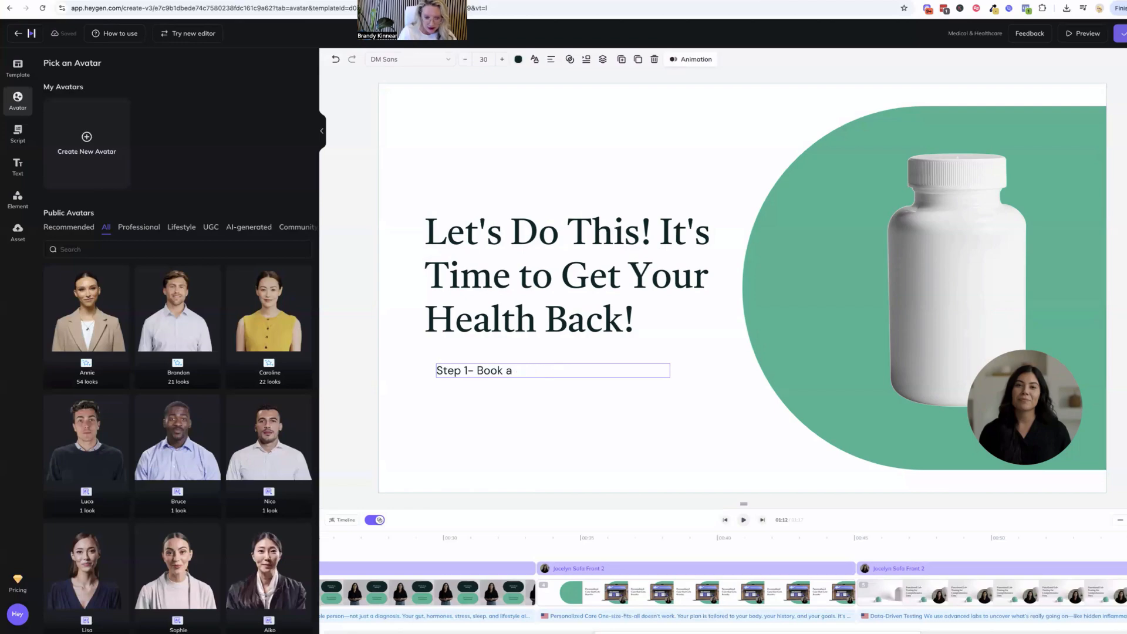
type("Discovery c")
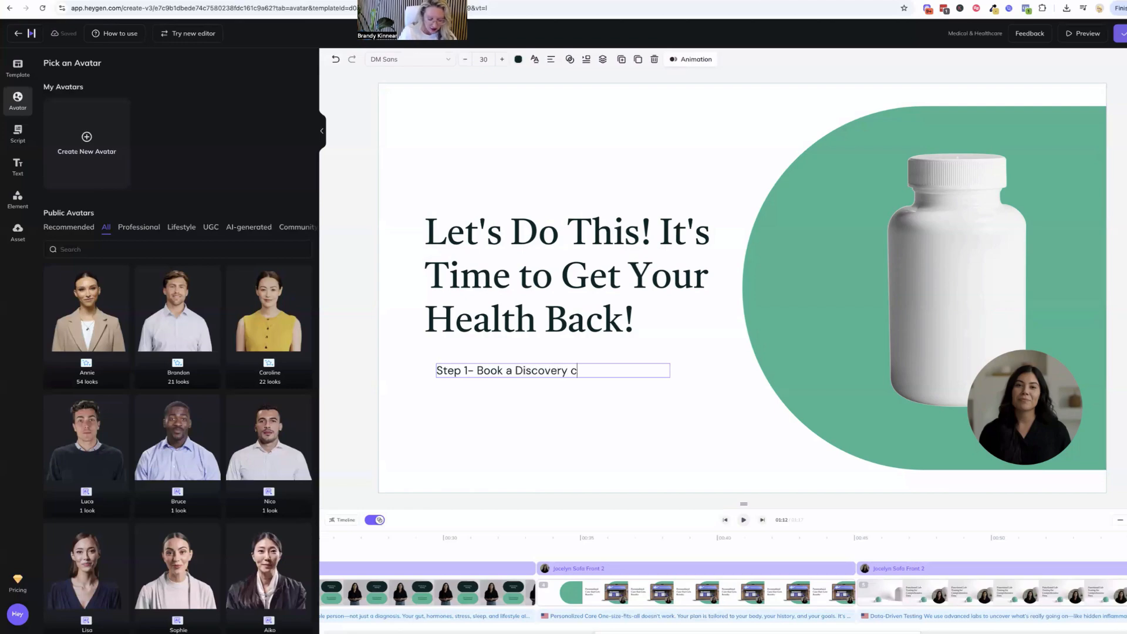
type("all with our team and")
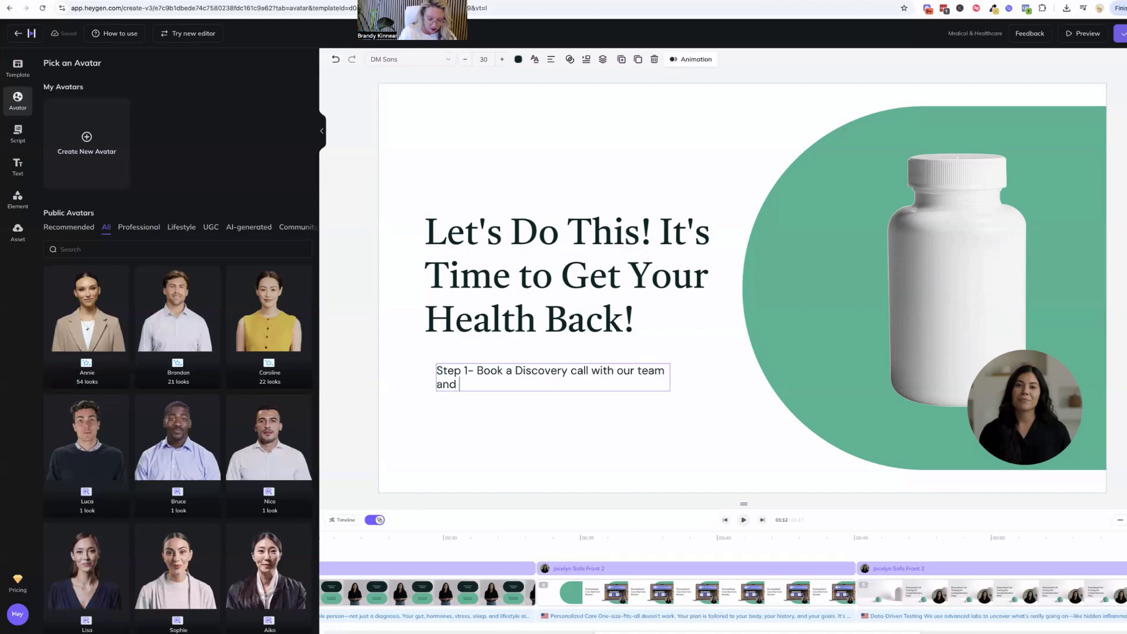
type(" let's see what's r")
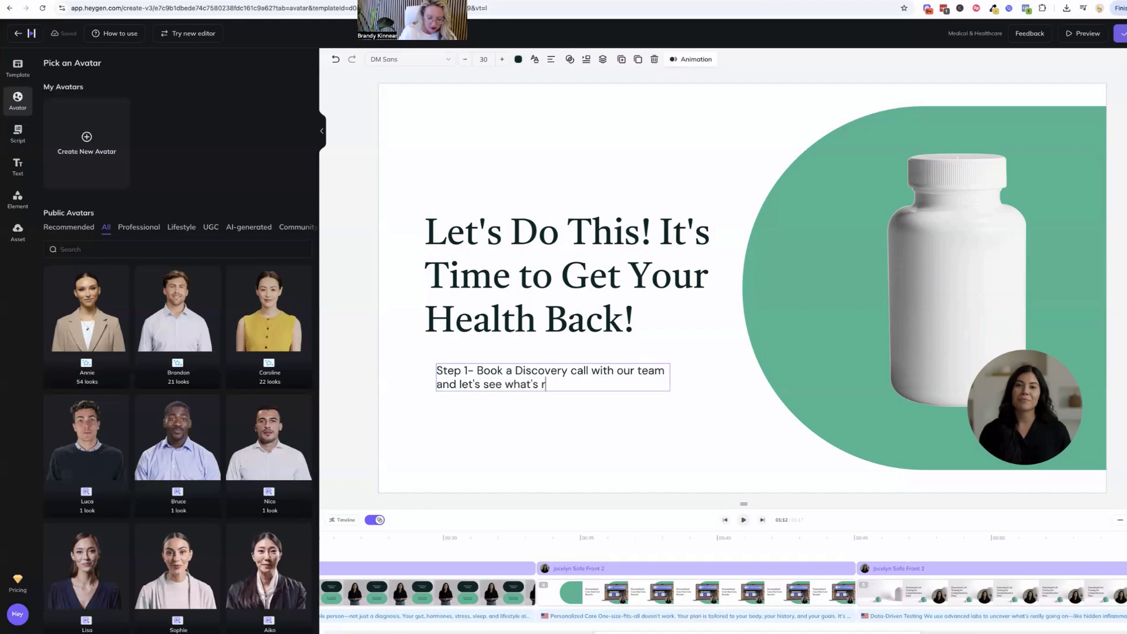
type("eally going on wi")
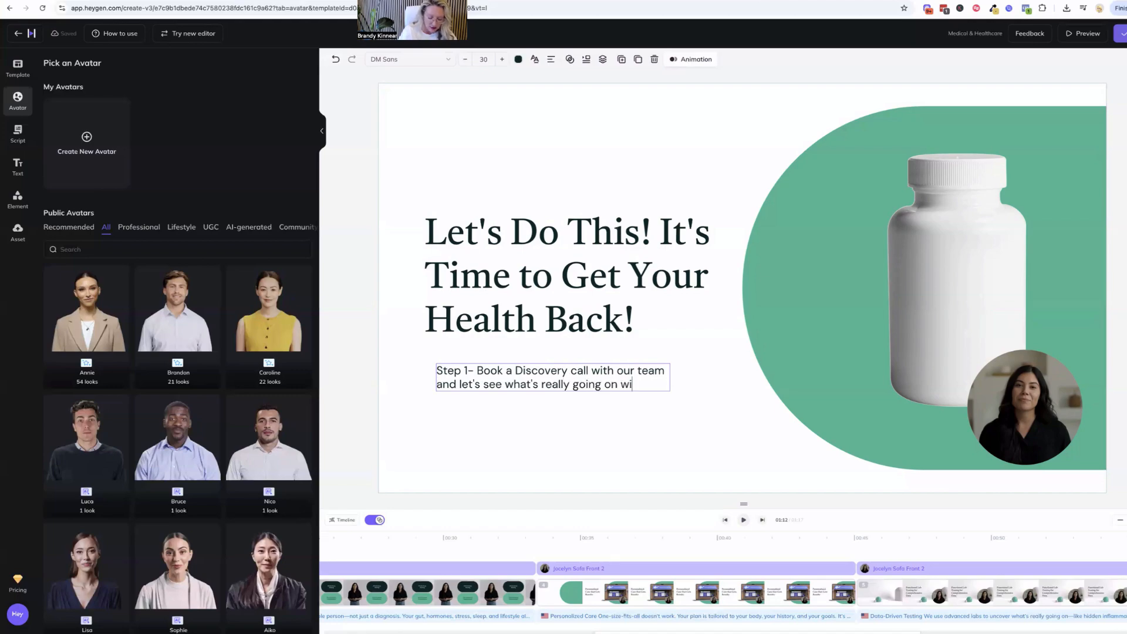
type("th you and d")
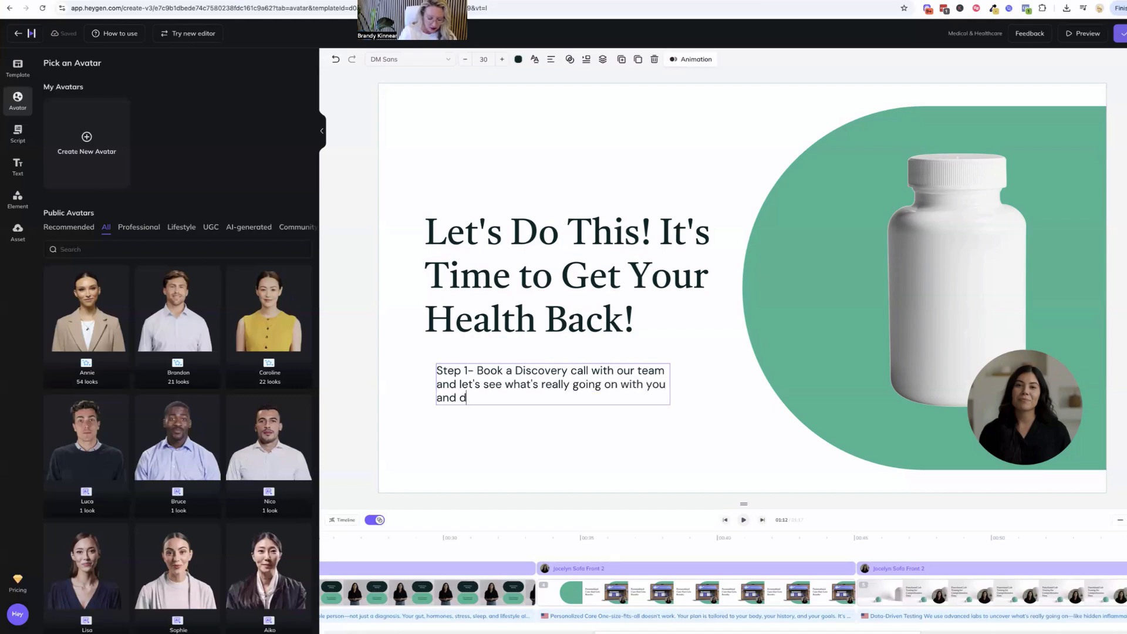
type("iscuss how we")
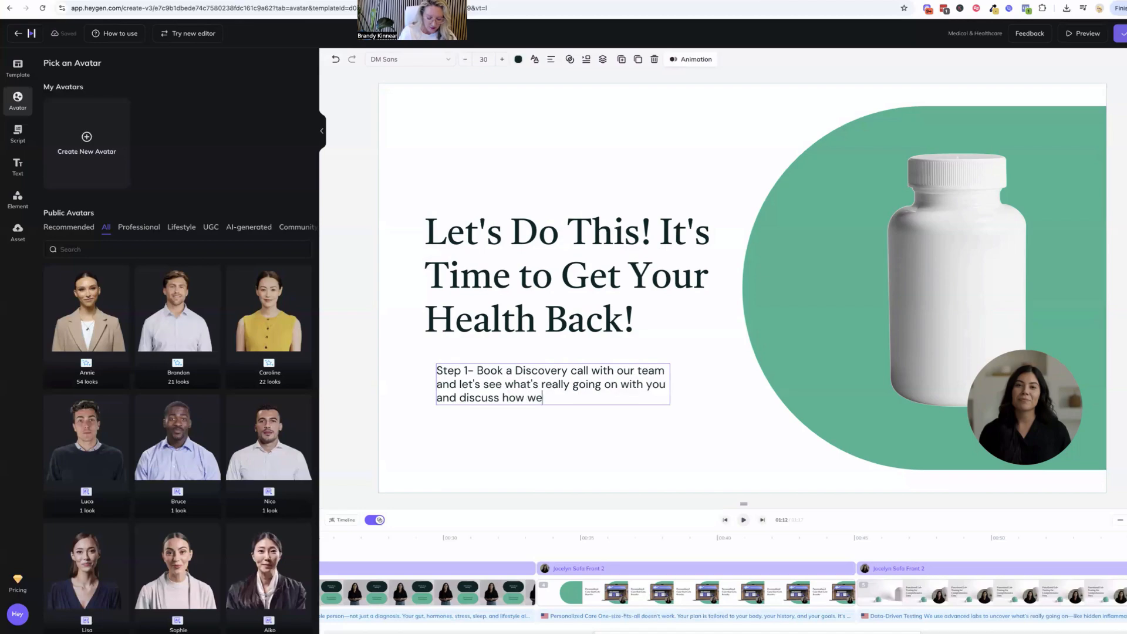
type(" can help!")
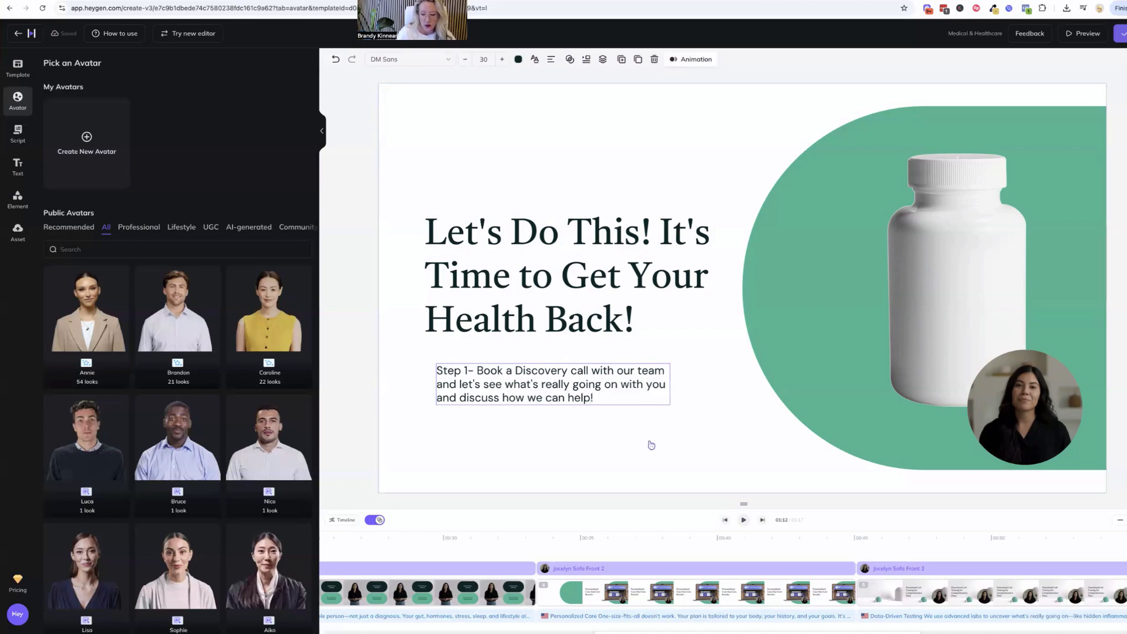
Delete the supplement bottle image and enlarge the circular avatar within the green shape
left_click(909, 271)
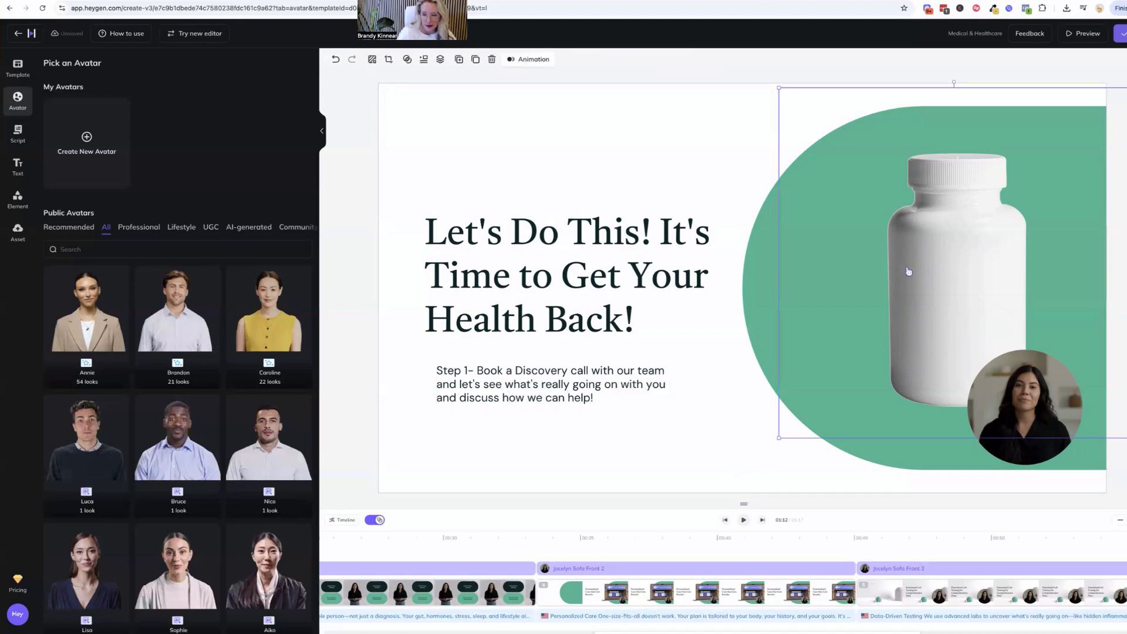
key("Delete")
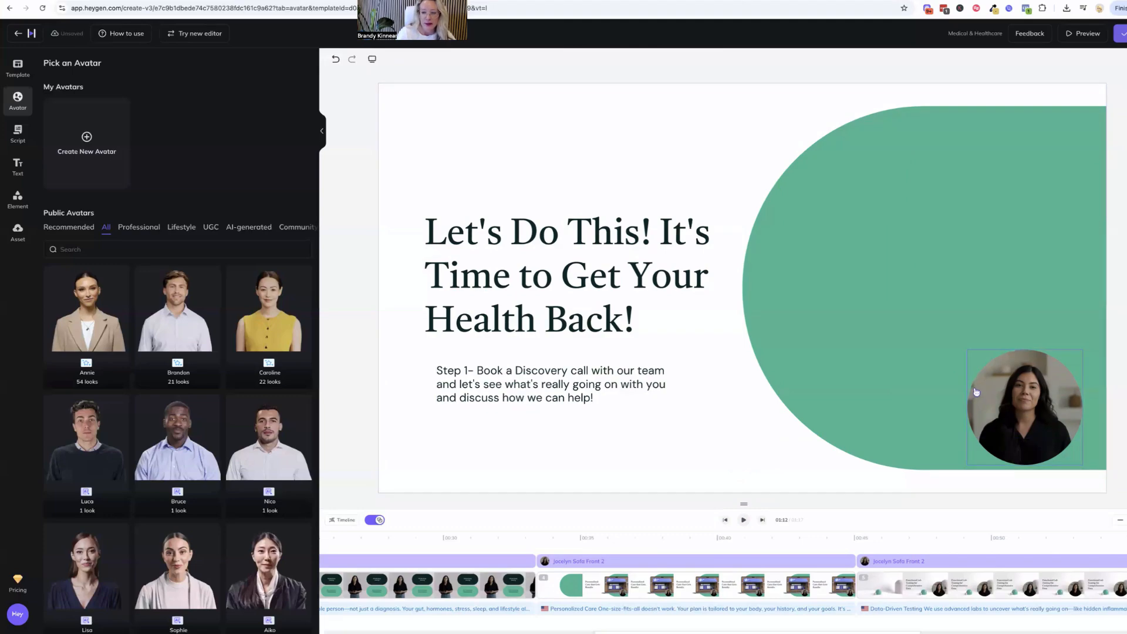
left_click(975, 364)
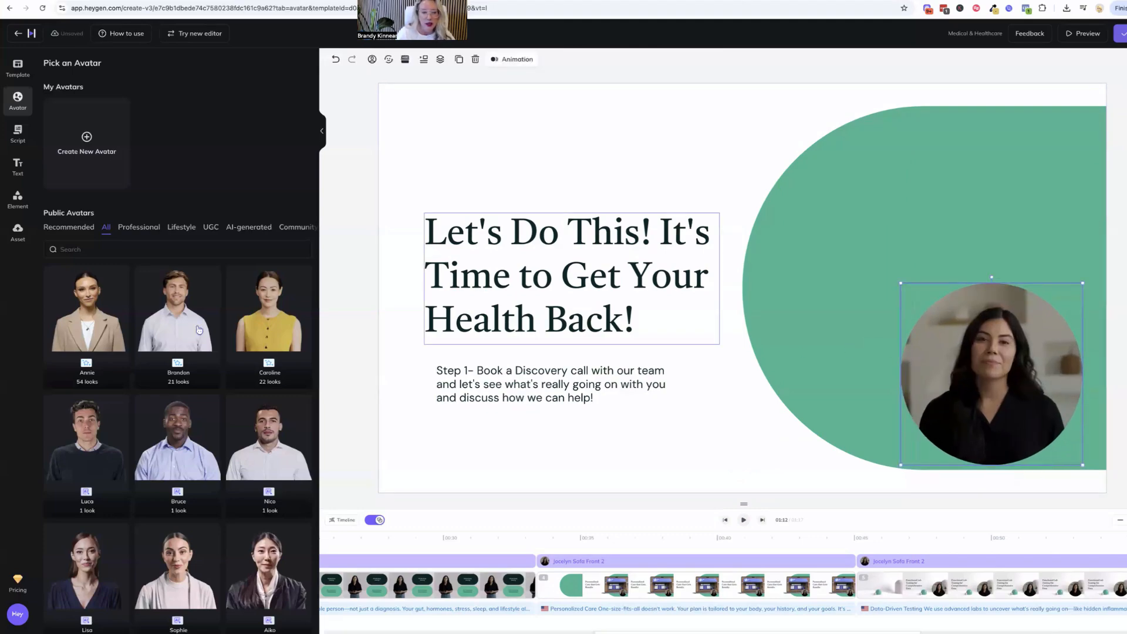
Upload the BetterPic-Export headshot JPEG from the Downloads folder to the project's assets
left_click(17, 233)
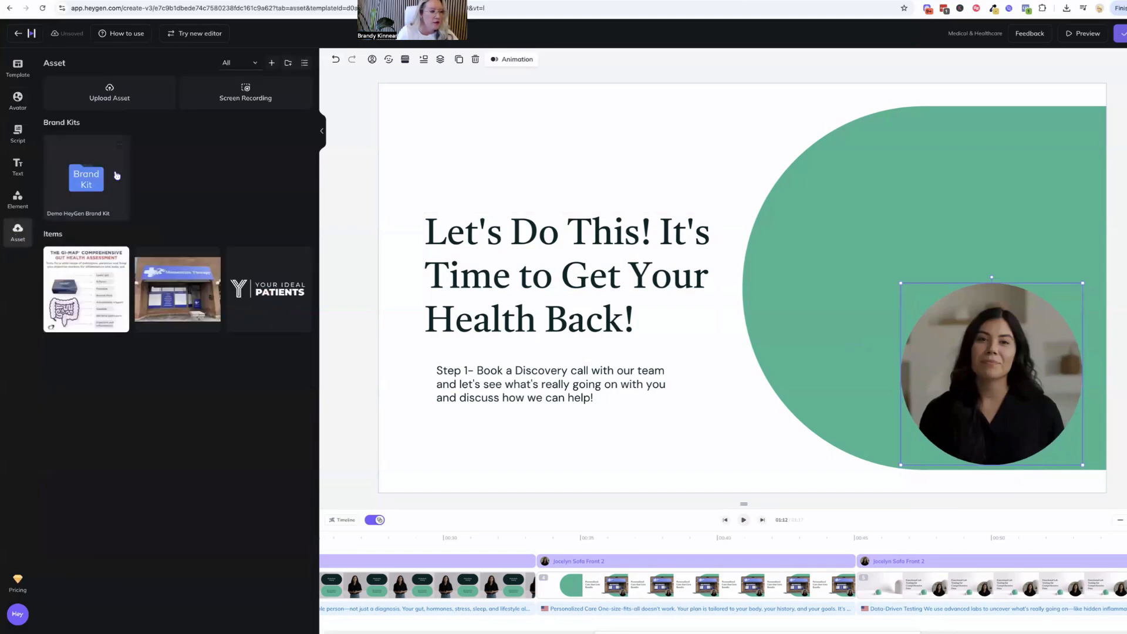
left_click(115, 92)
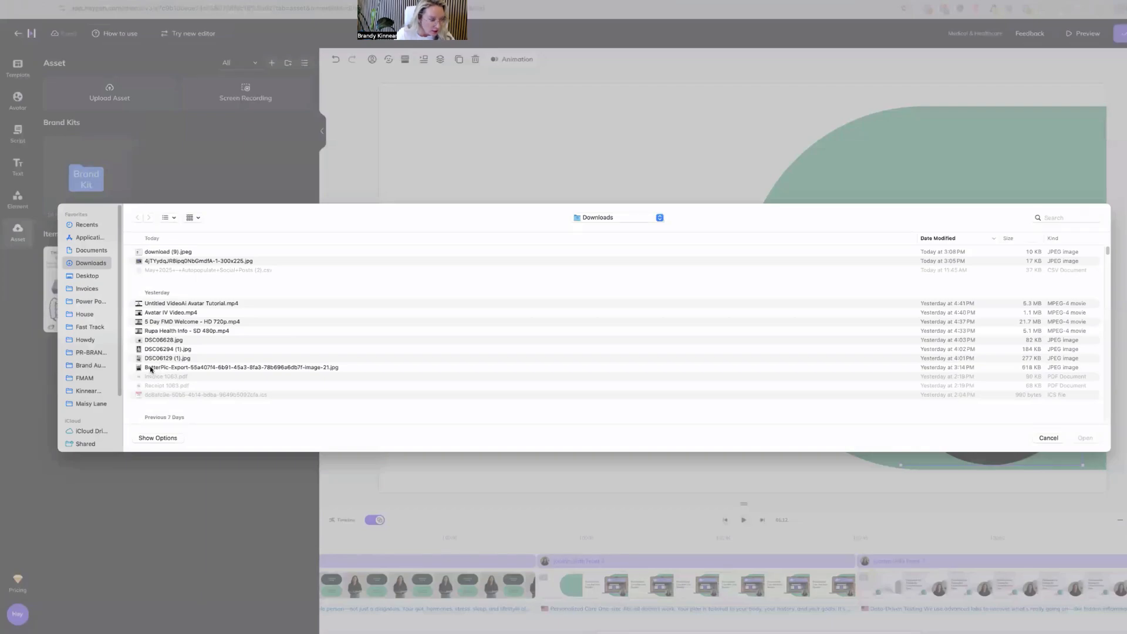
left_click(150, 368)
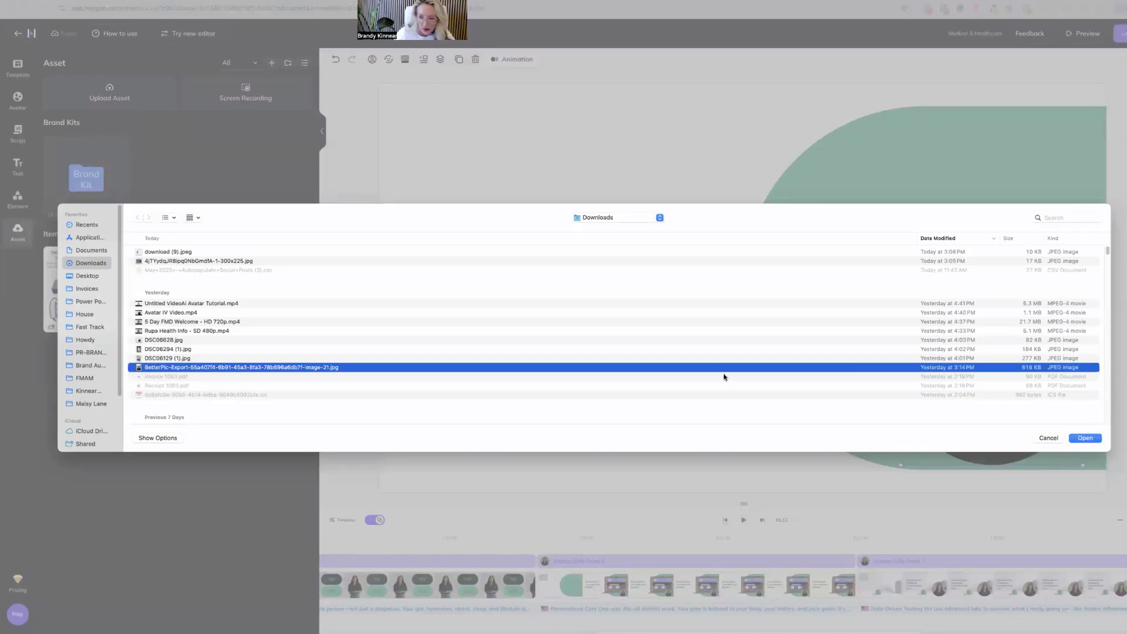
left_click(1079, 440)
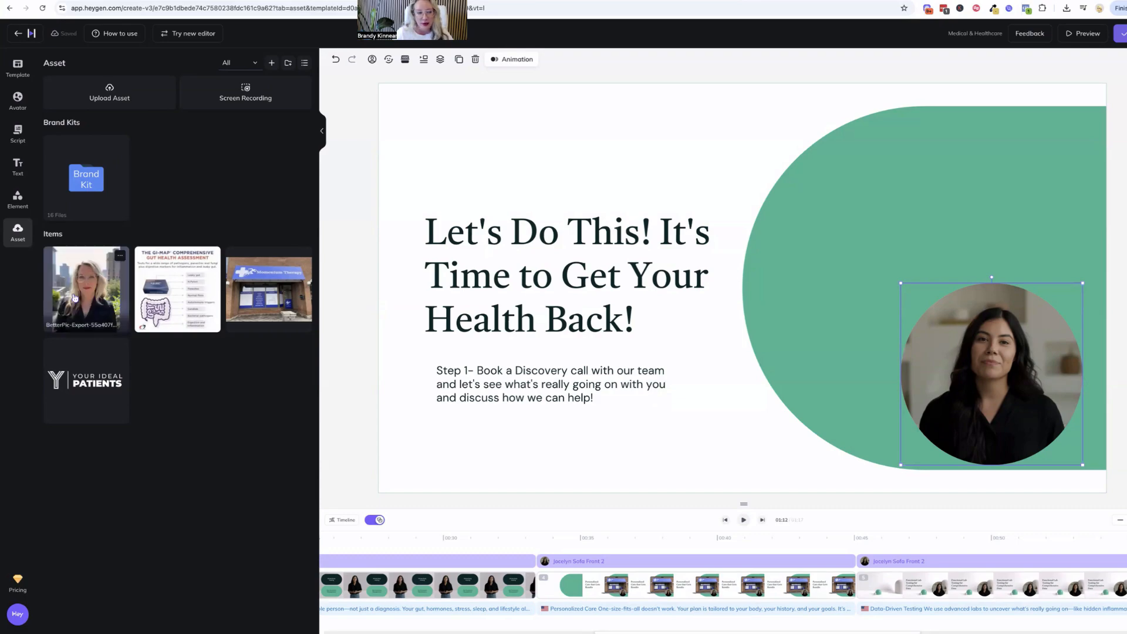
Add the uploaded headshot to the scene, place it over the upper part of the green shape and enlarge it
left_click(74, 297)
left_click_drag(740, 269, 858, 229)
left_click(776, 149)
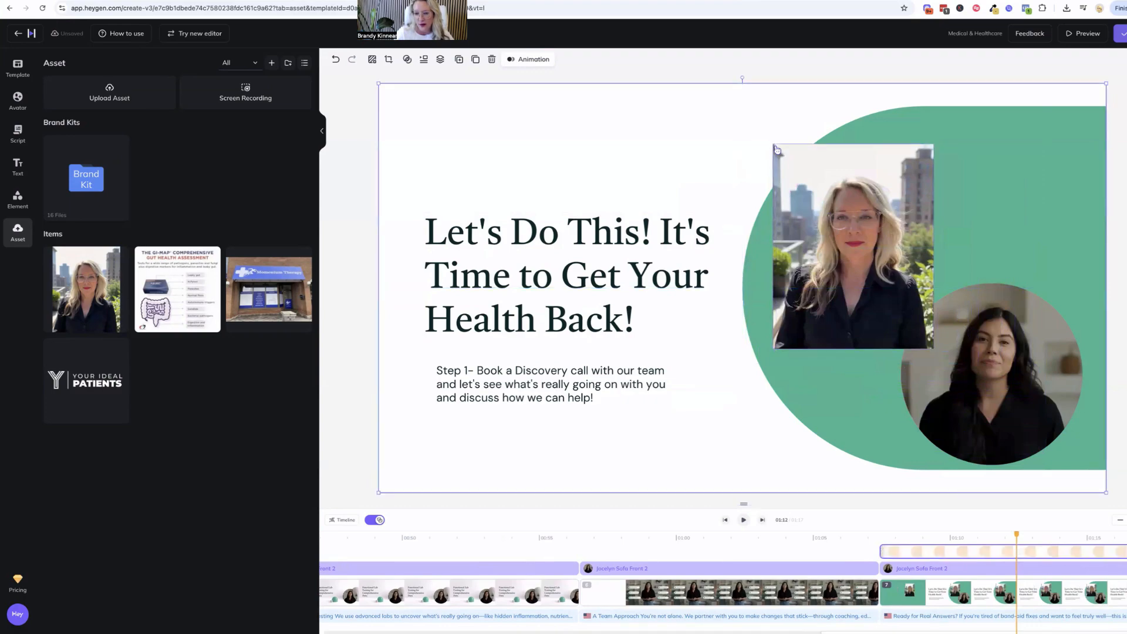
left_click(783, 160)
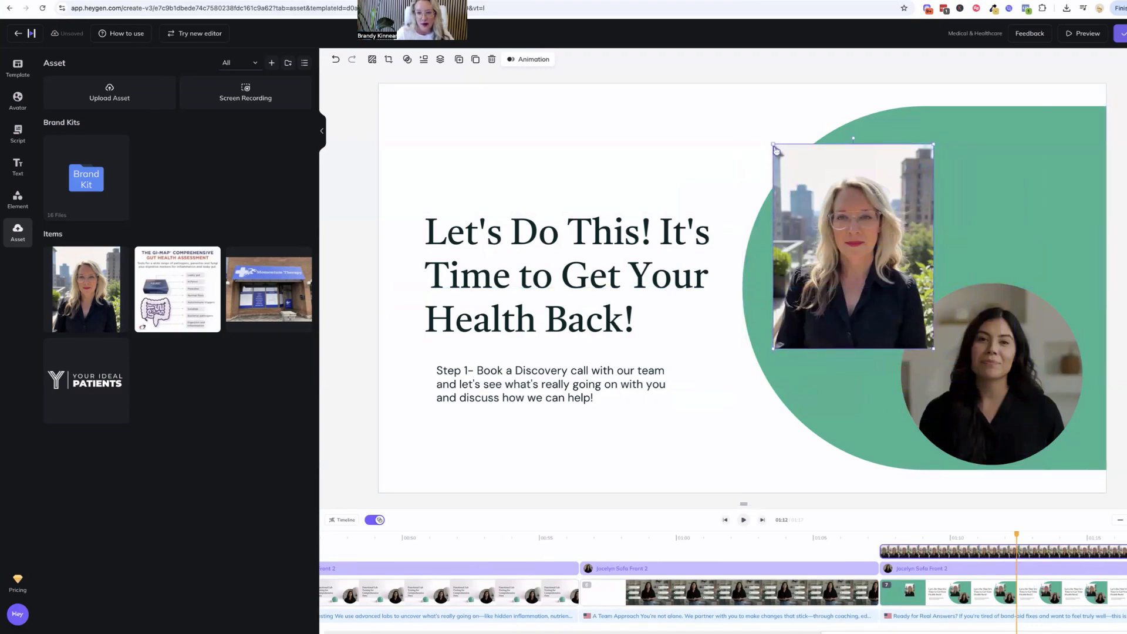
left_click_drag(773, 144, 745, 107)
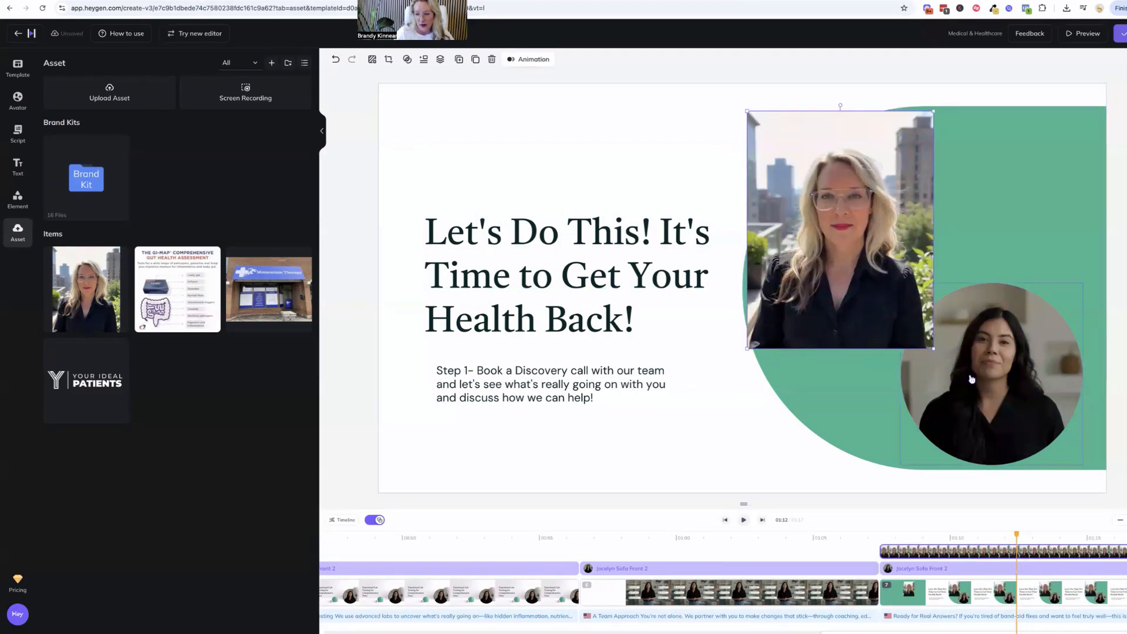
Bring the circular avatar forward so that it overlaps the headshot
right_click(977, 380)
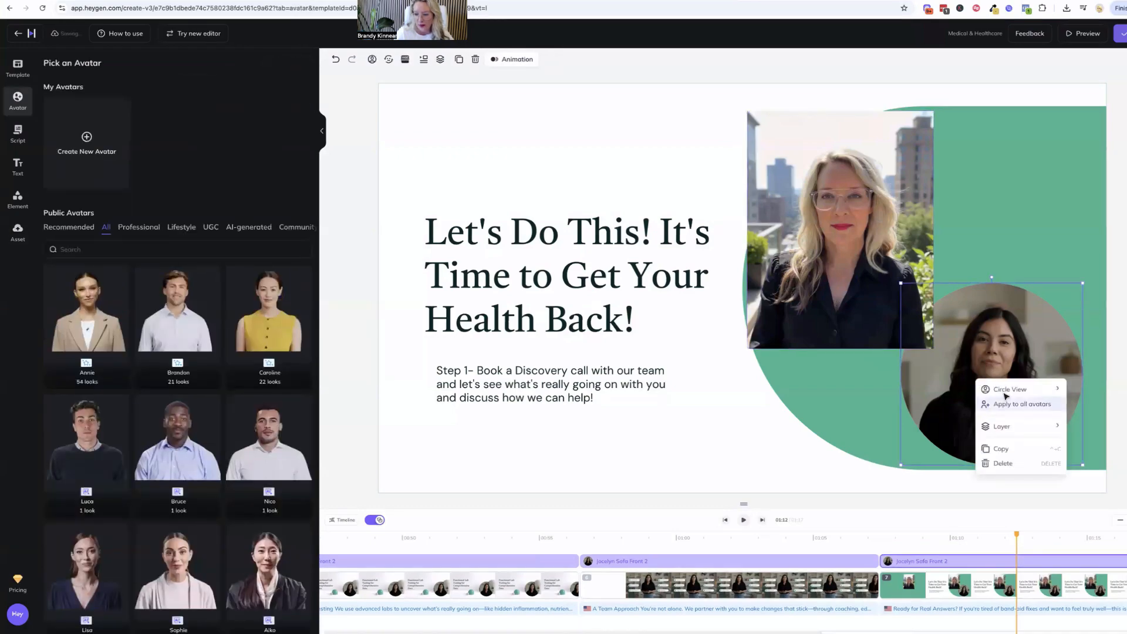
mouse_move(1027, 426)
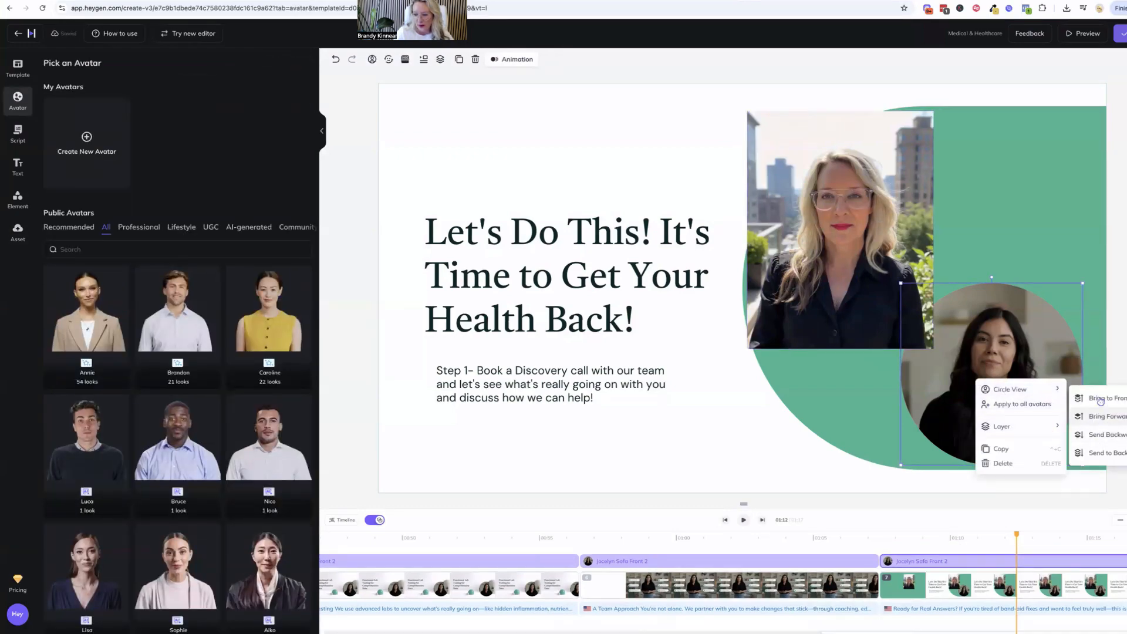
left_click(1102, 416)
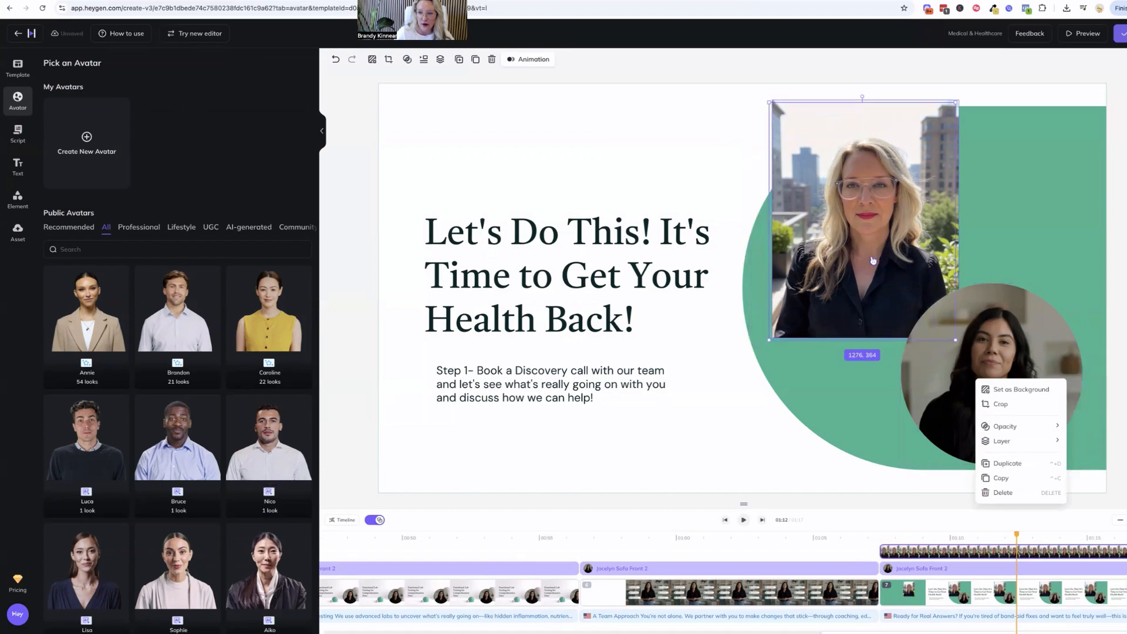